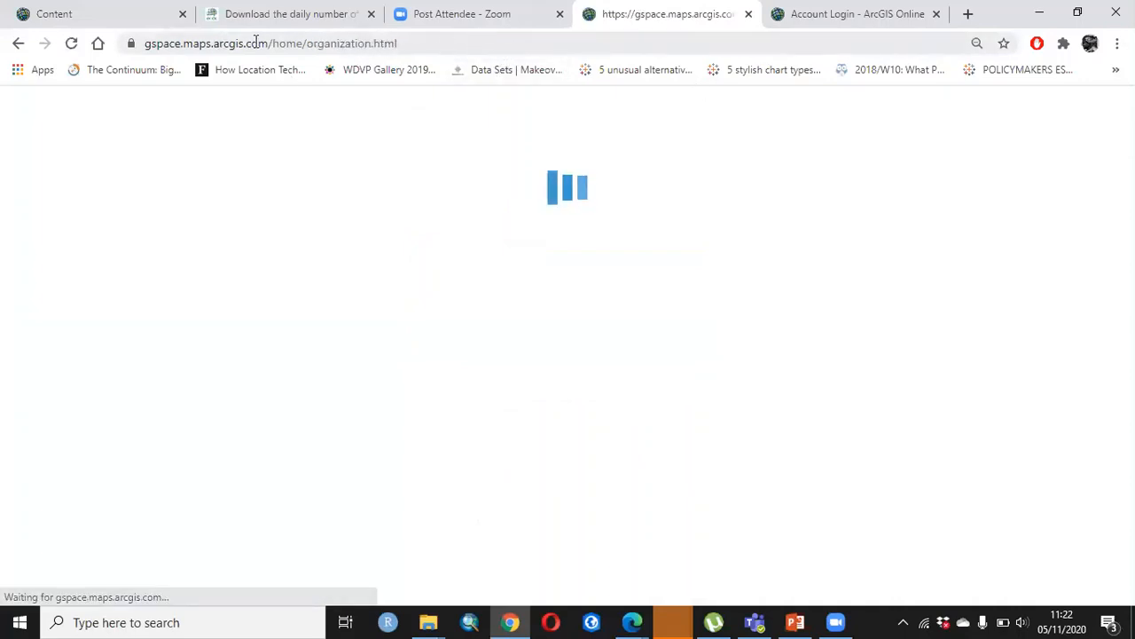
- Close the ArcGIS Online Account Login page
click(933, 24)
click(936, 17)
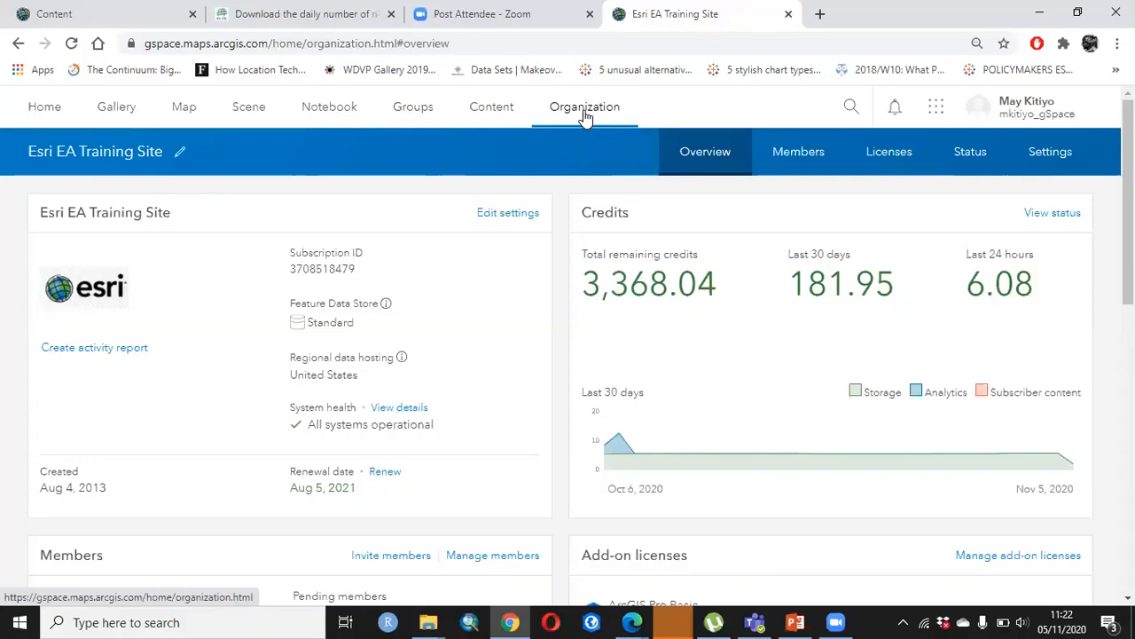
- Examine the range of apps offered in the organization's ArcGIS Online app launcher
click(941, 108)
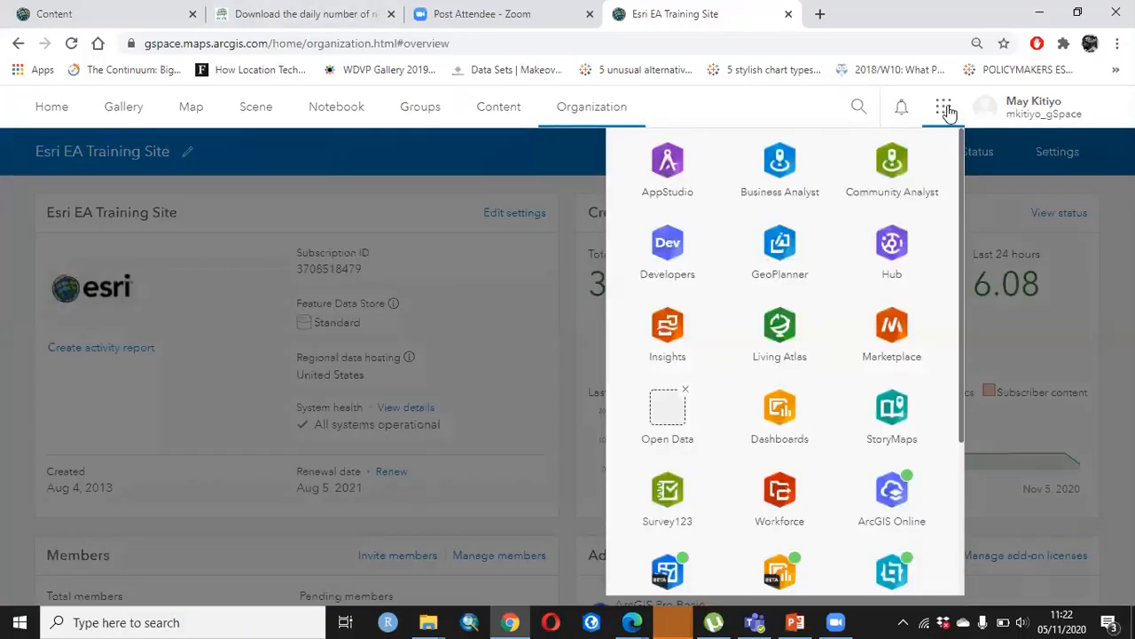
click(944, 110)
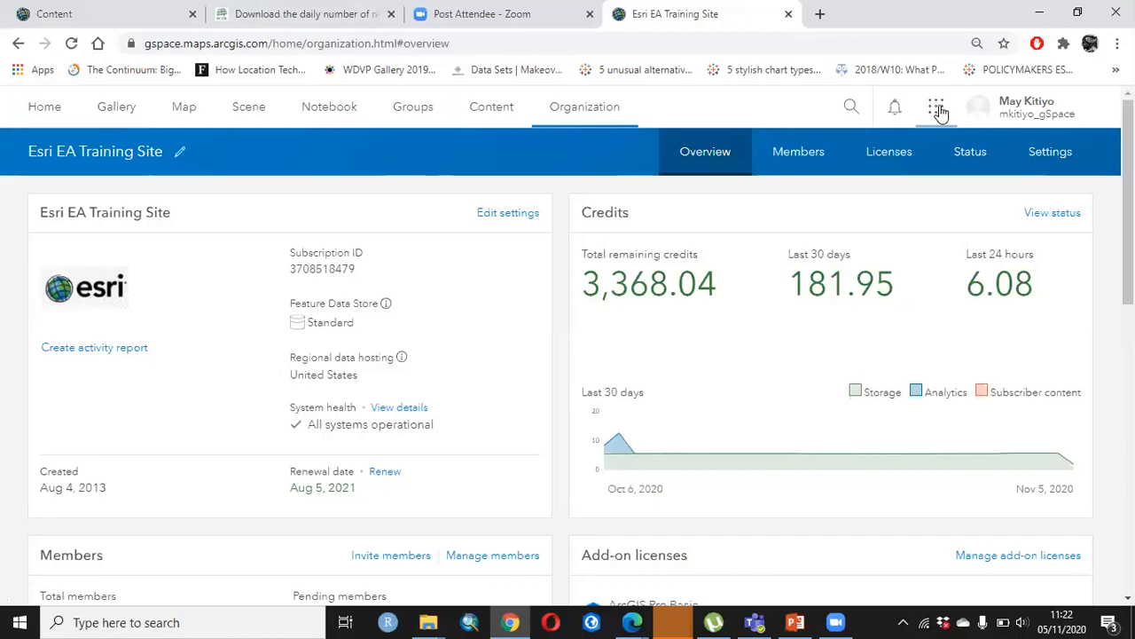
click(940, 114)
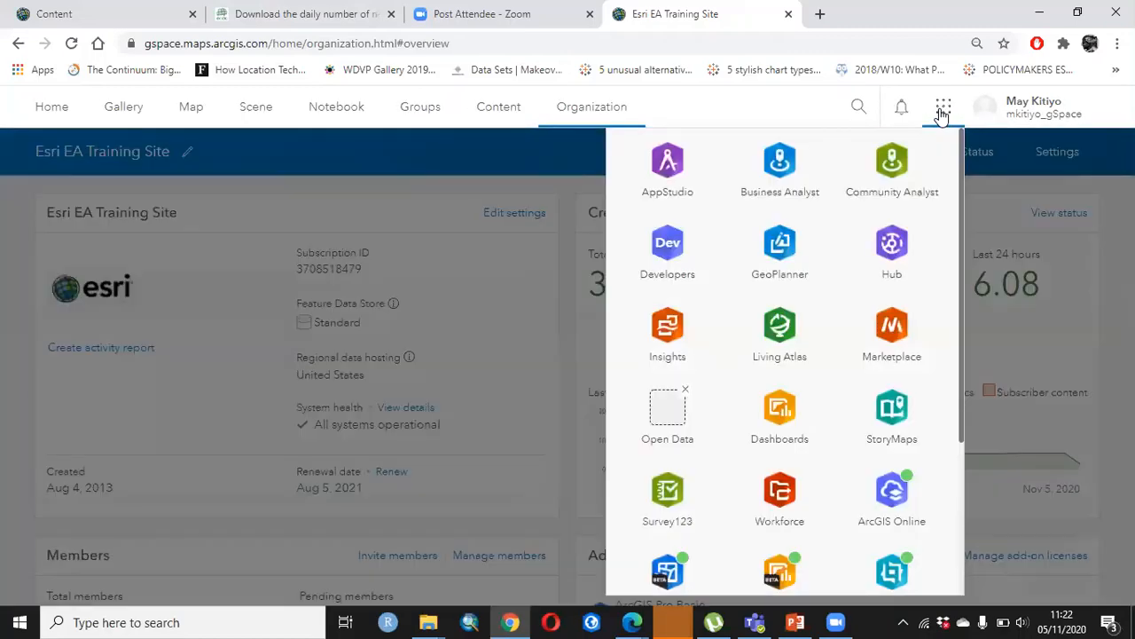
scroll(750, 304, down, 2)
scroll(749, 304, up, 2)
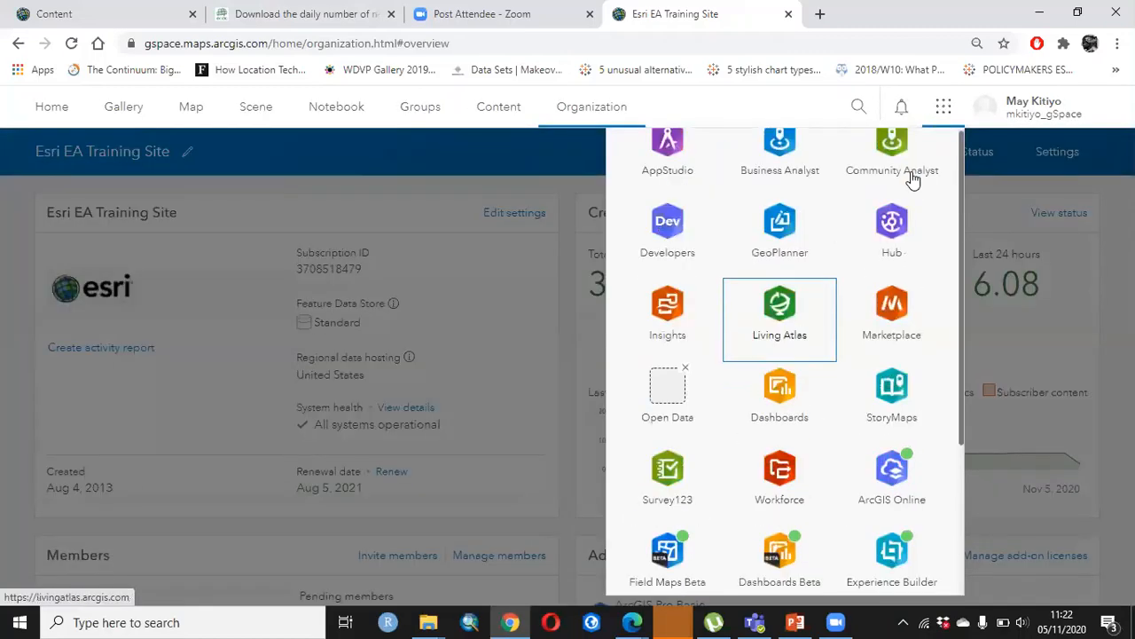
click(940, 112)
click(940, 114)
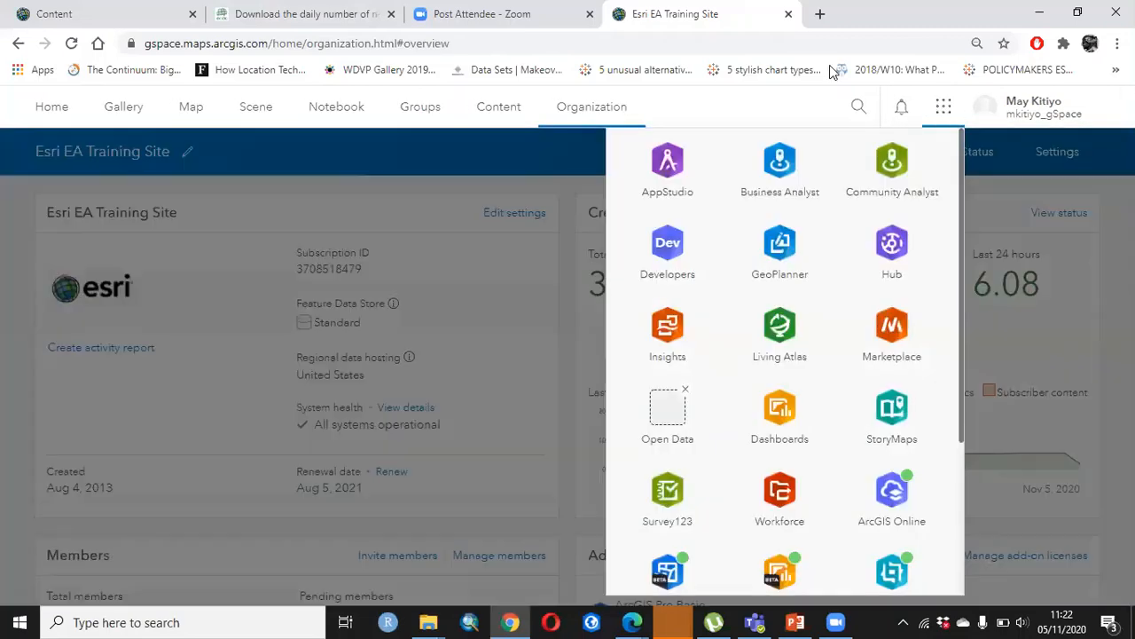
scroll(811, 350, down, 2)
scroll(828, 382, up, 2)
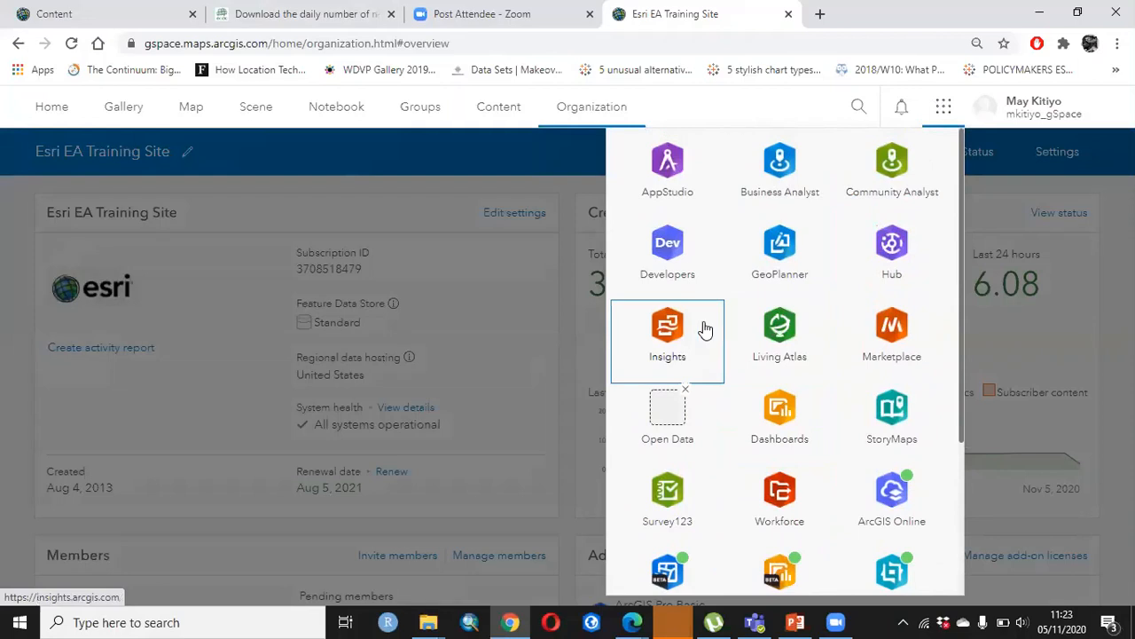
- Open ArcGIS Insights from the app launcher in a new browser tab and bring it to the front
right_click(662, 336)
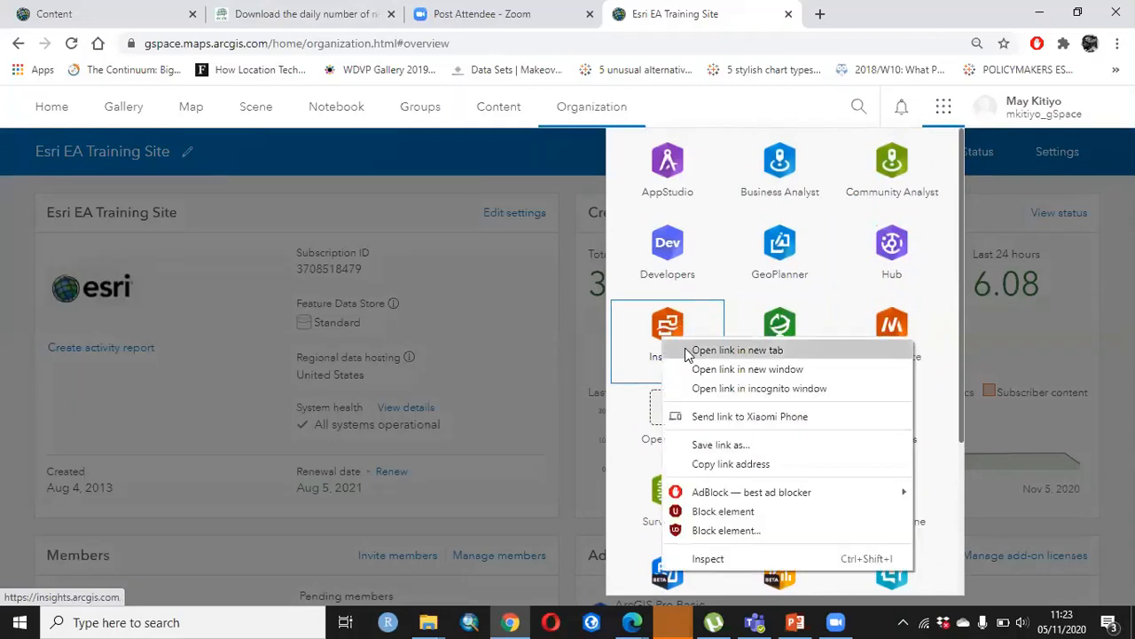
click(688, 350)
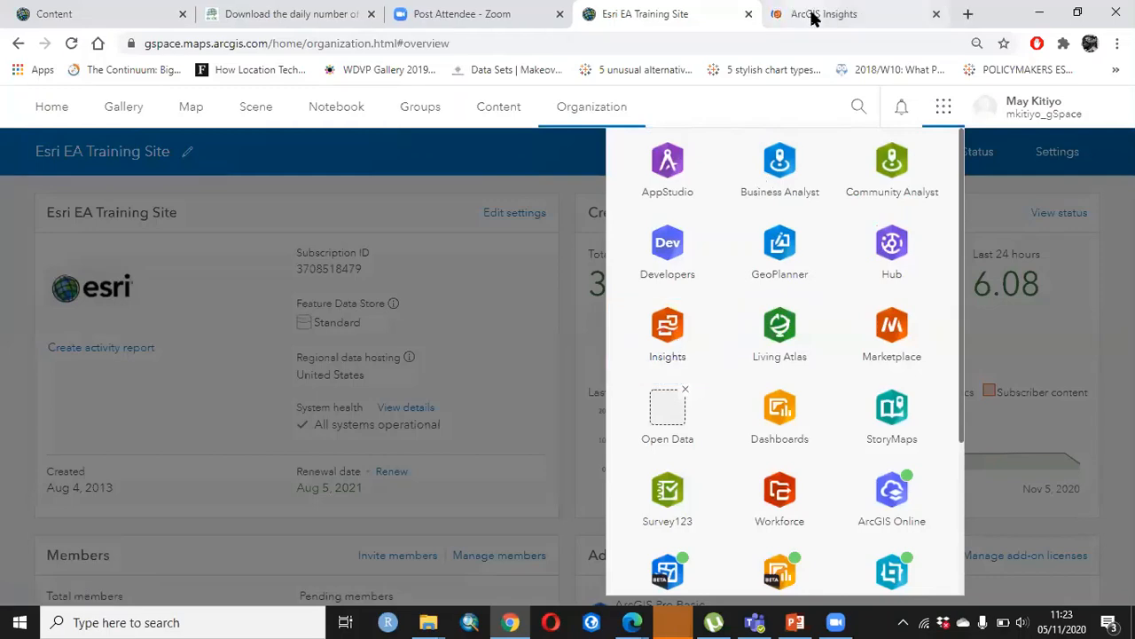
click(502, 153)
click(935, 106)
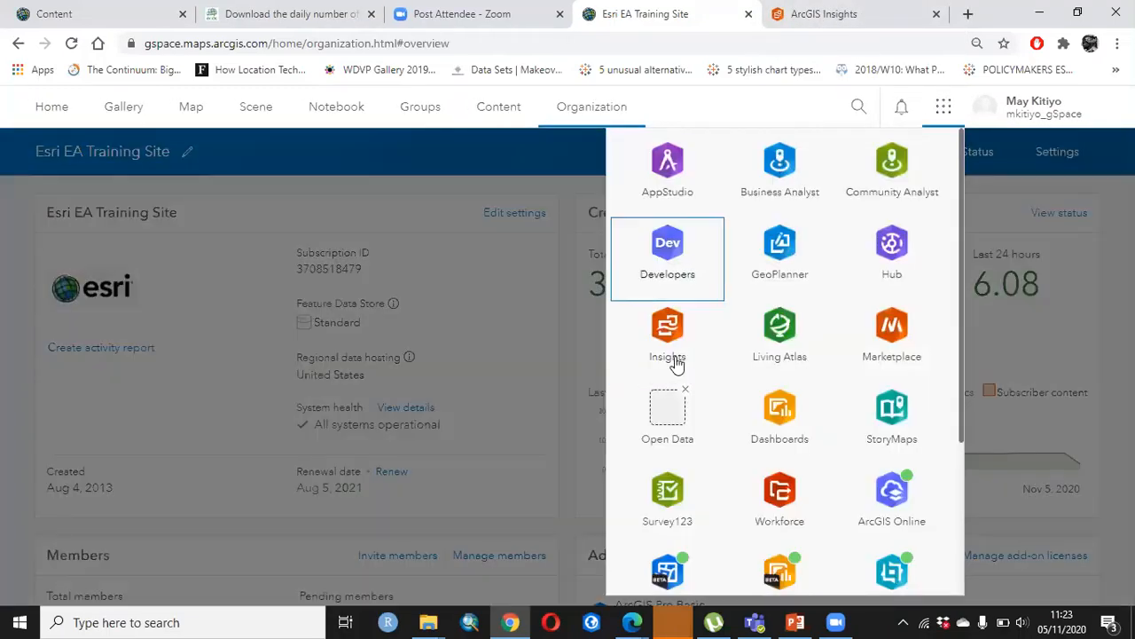
click(468, 149)
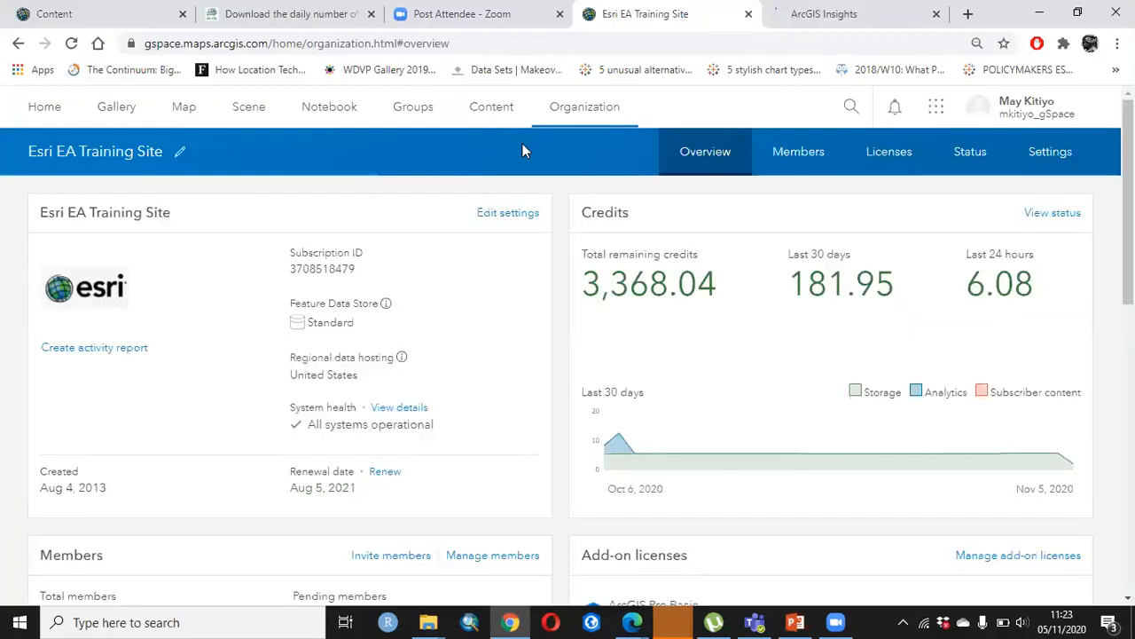
click(936, 106)
click(940, 110)
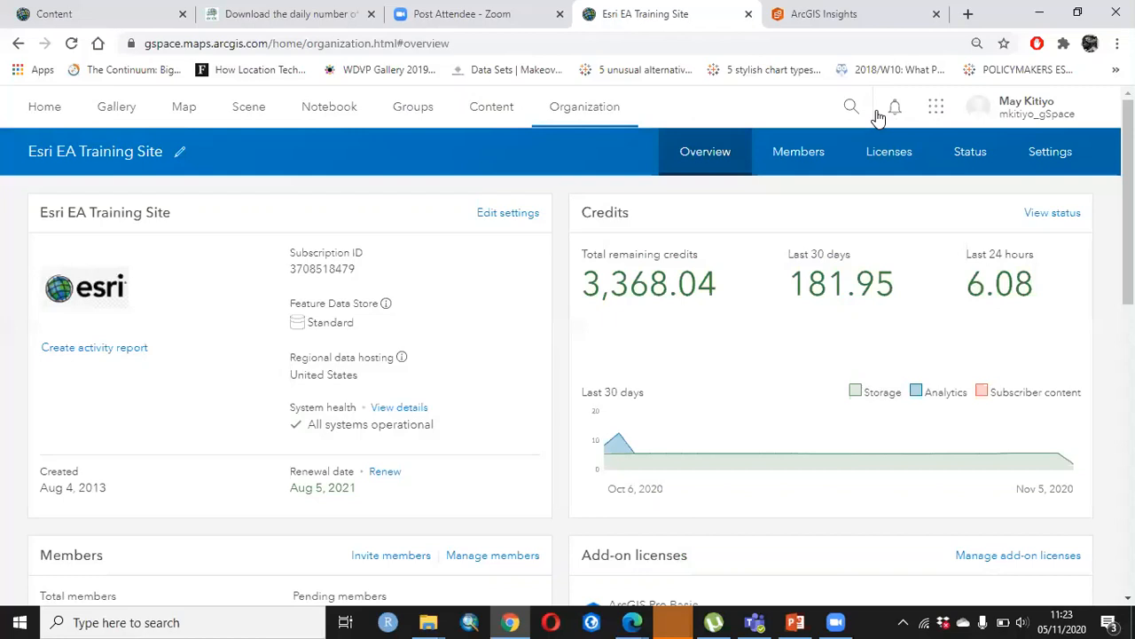
click(815, 12)
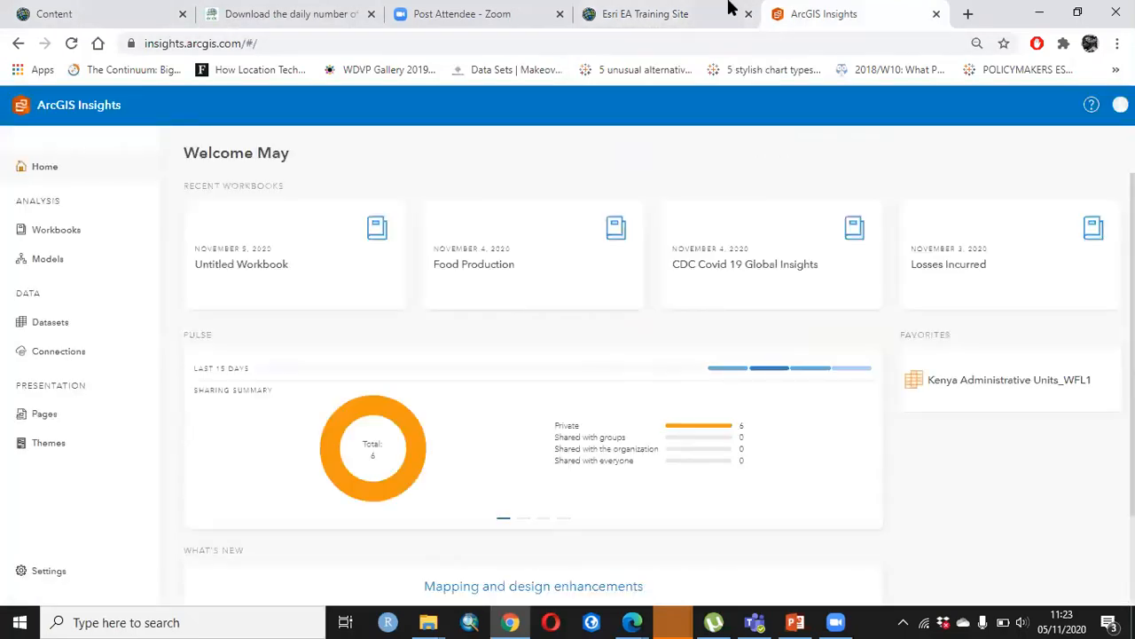
- Examine the Insights home page's recent workbooks and the Pulse charts of most viewed models, pages and workbooks
scroll(589, 228, down, 1)
scroll(584, 267, up, 1)
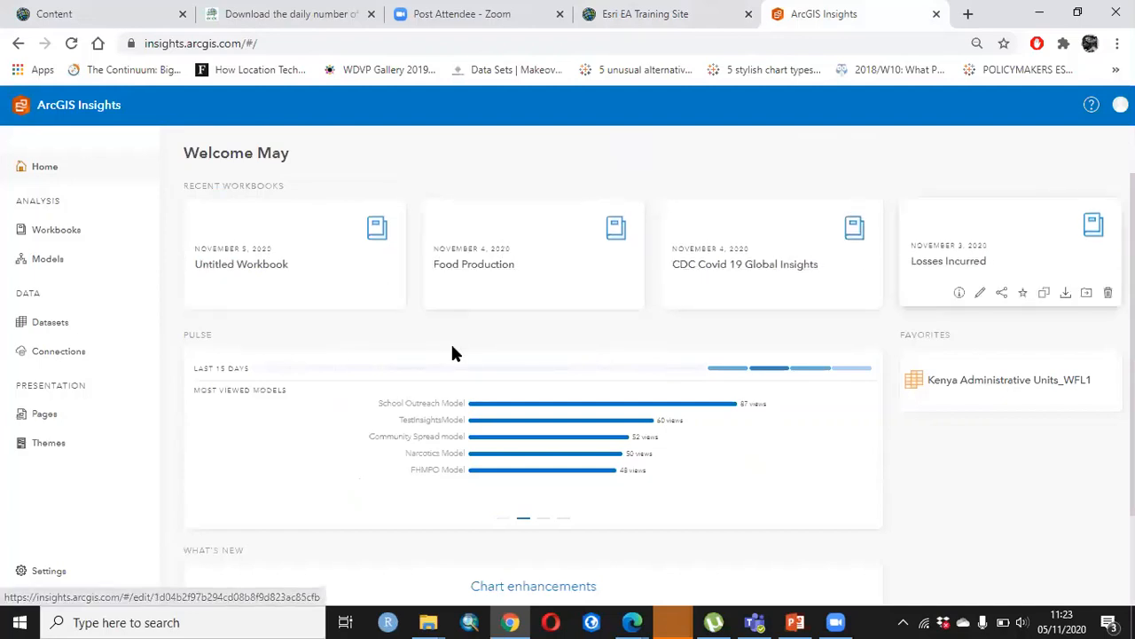
scroll(1021, 429, down, 1)
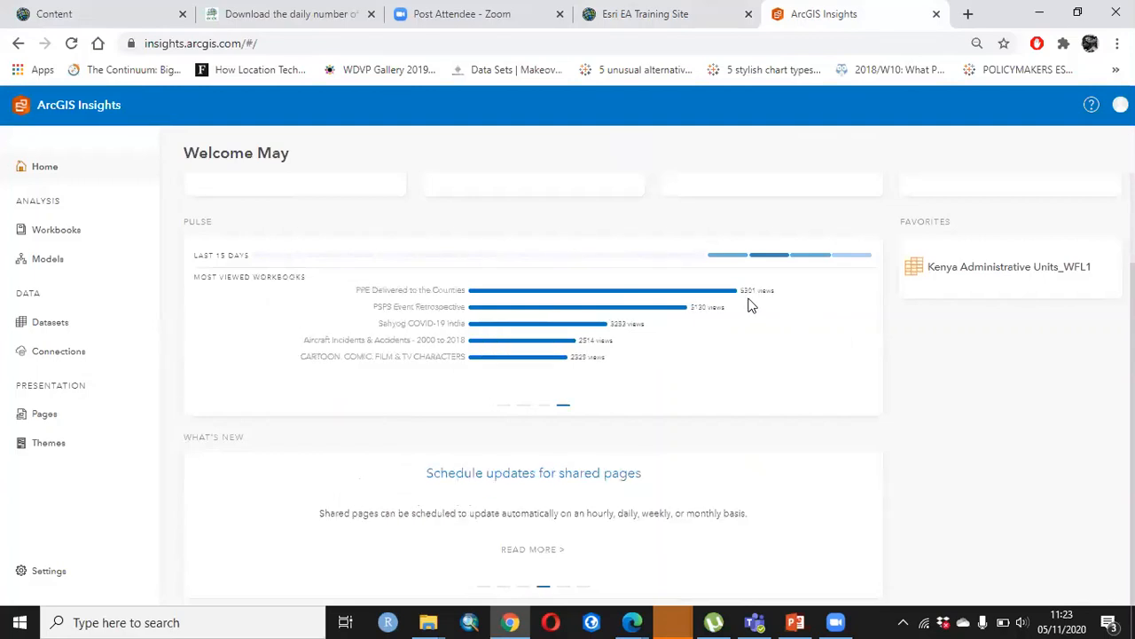
click(525, 405)
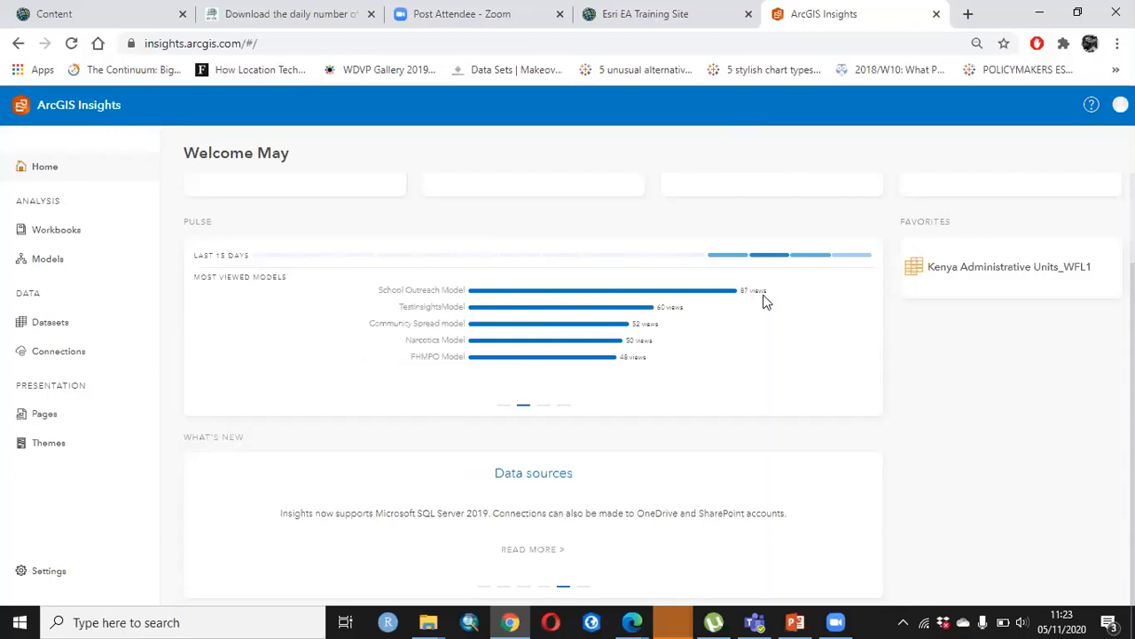
click(541, 406)
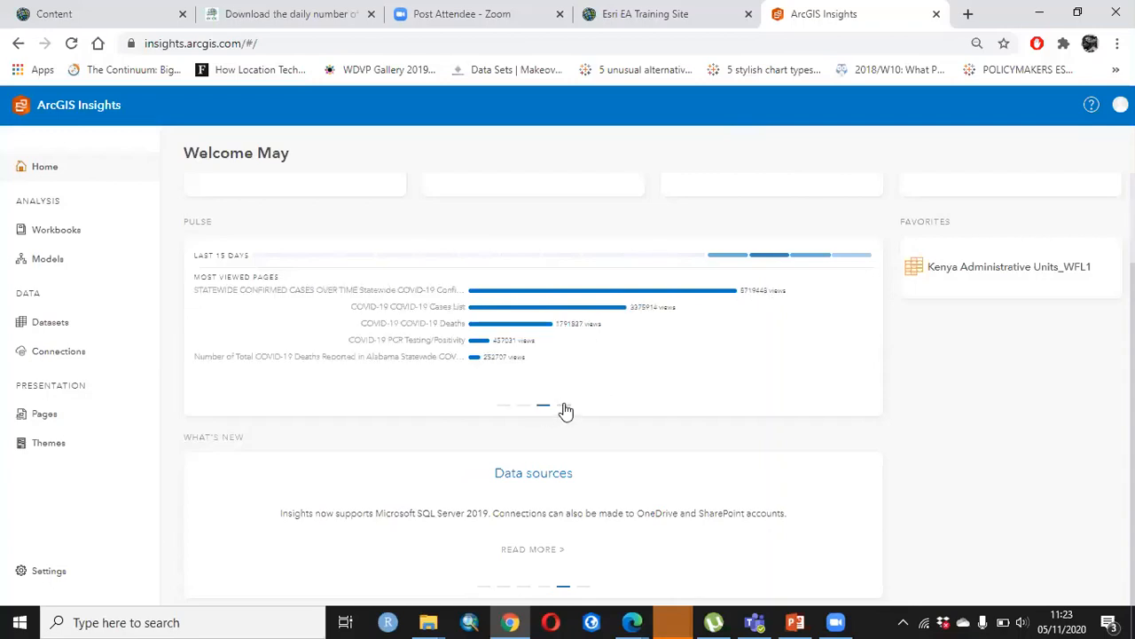
click(566, 407)
click(544, 407)
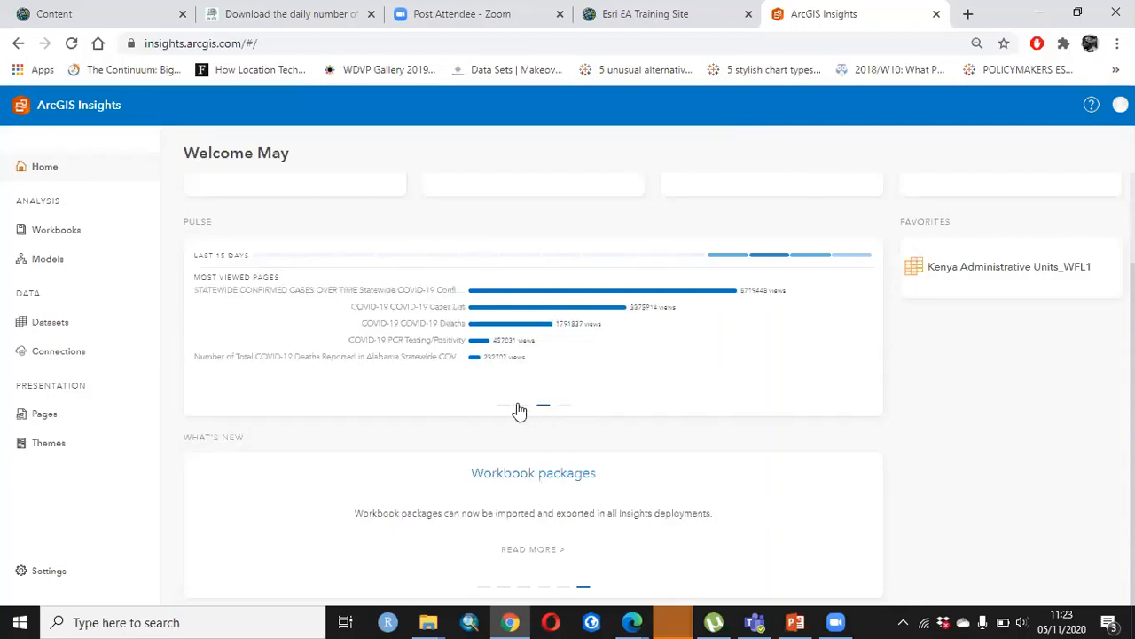
click(523, 405)
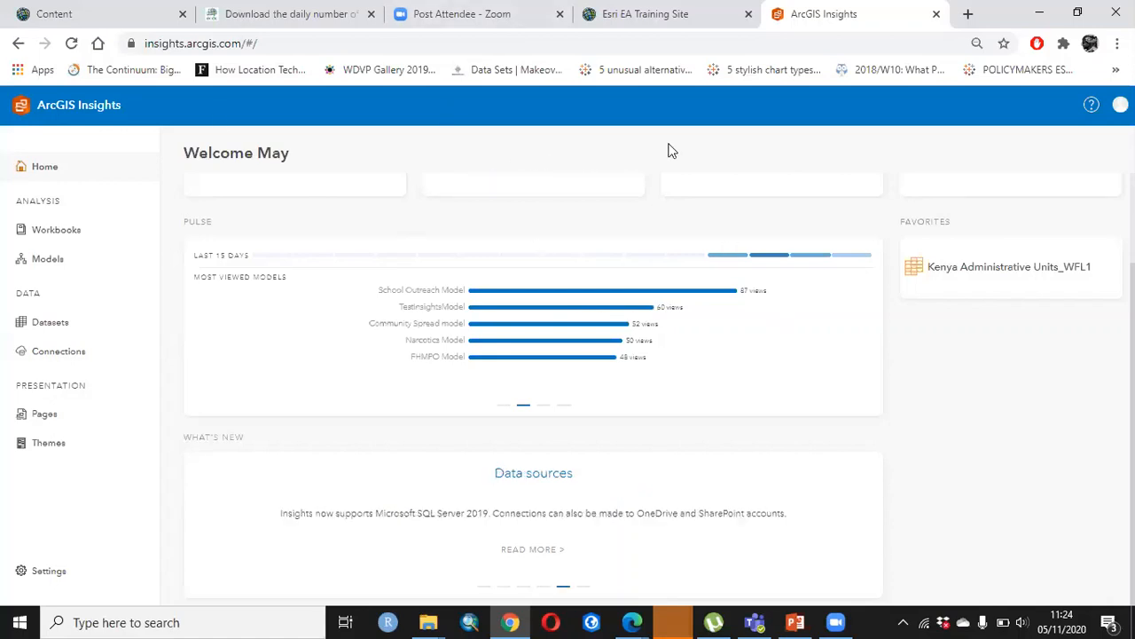
- Create a new Insights workbook and dismiss its Add to page dialog without adding any data
click(55, 235)
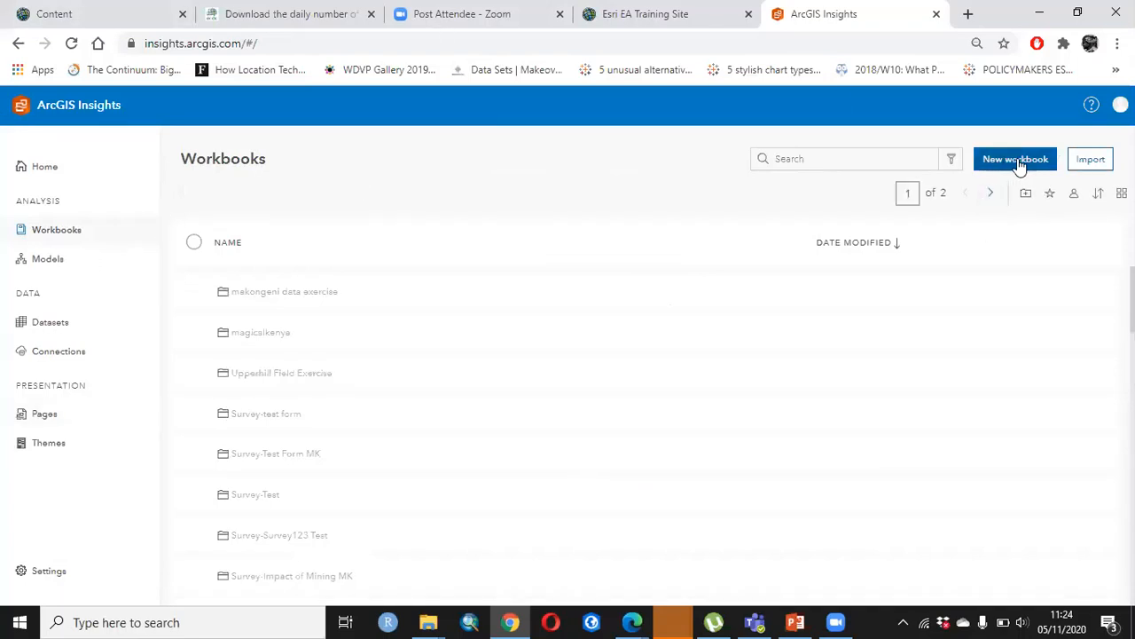
click(1087, 161)
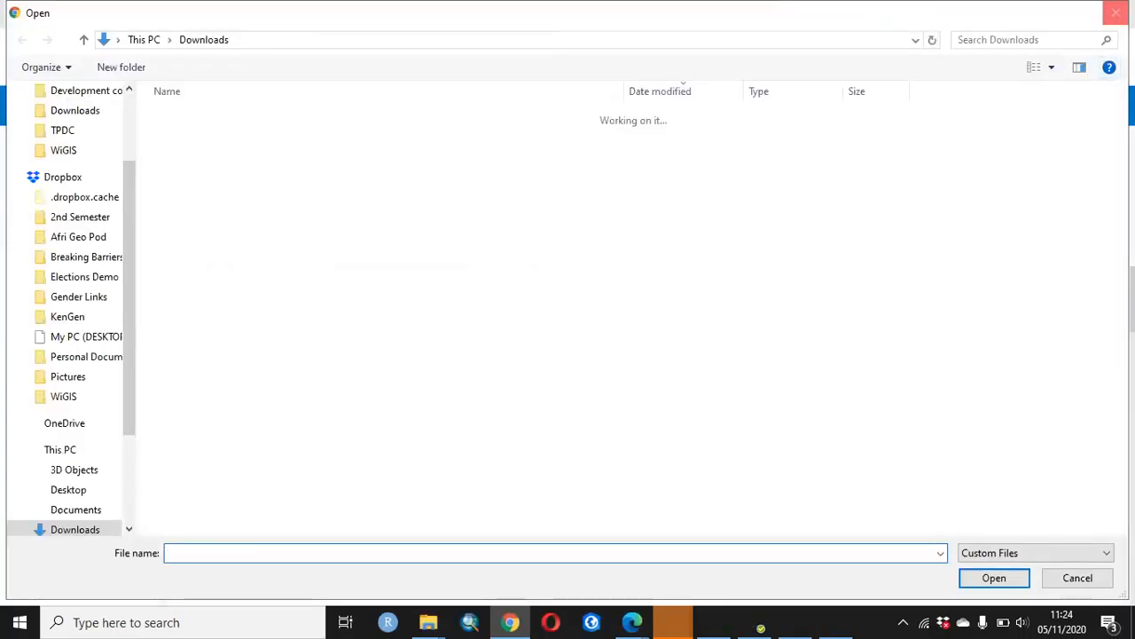
click(1116, 13)
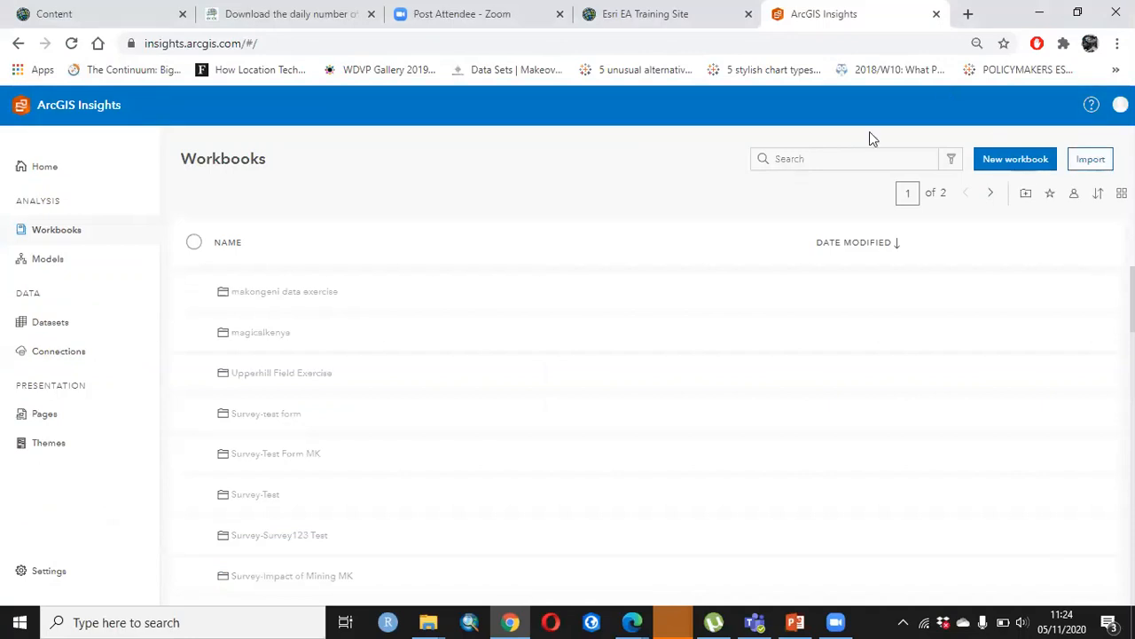
click(1011, 161)
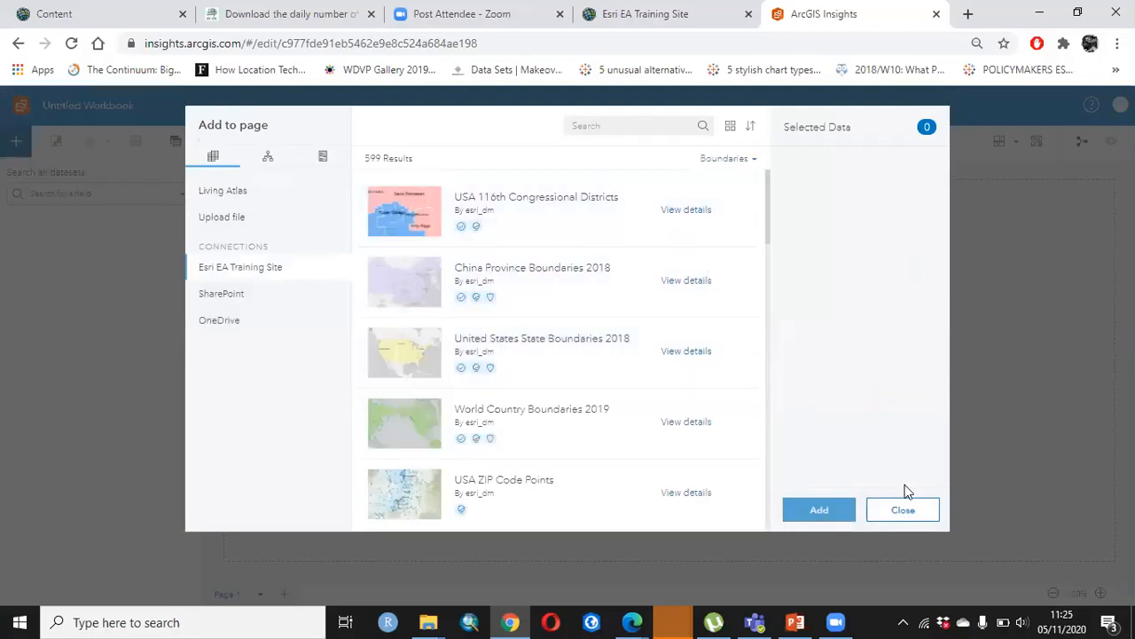
click(929, 511)
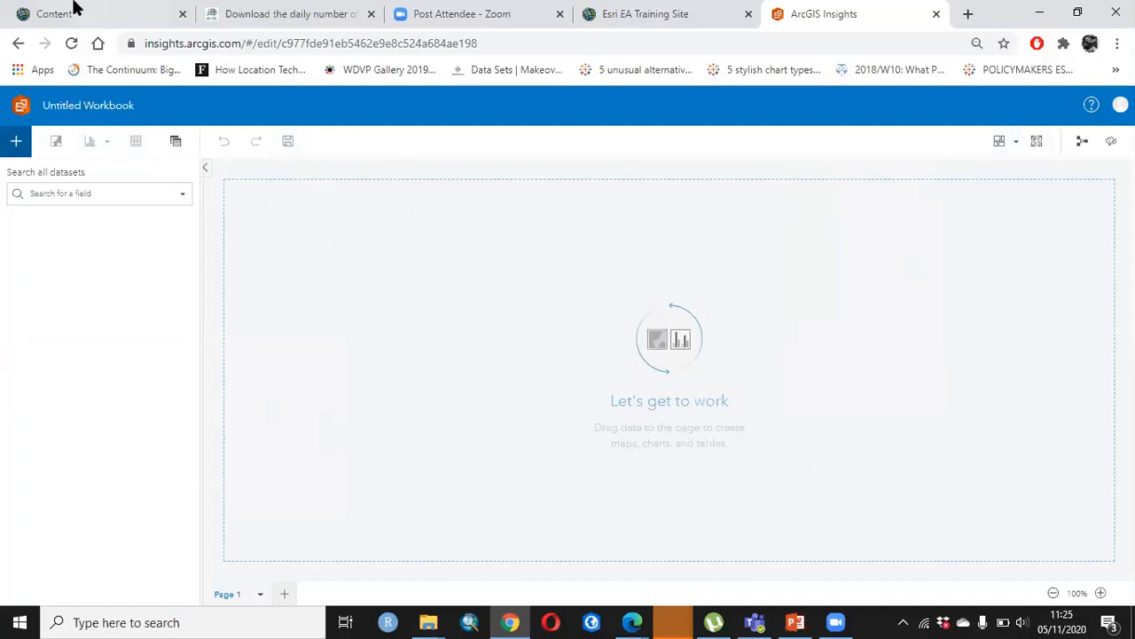
- Download today's XLSX data on the geographic distribution of COVID-19 cases worldwide from the ECDC page and open it in Excel
click(285, 19)
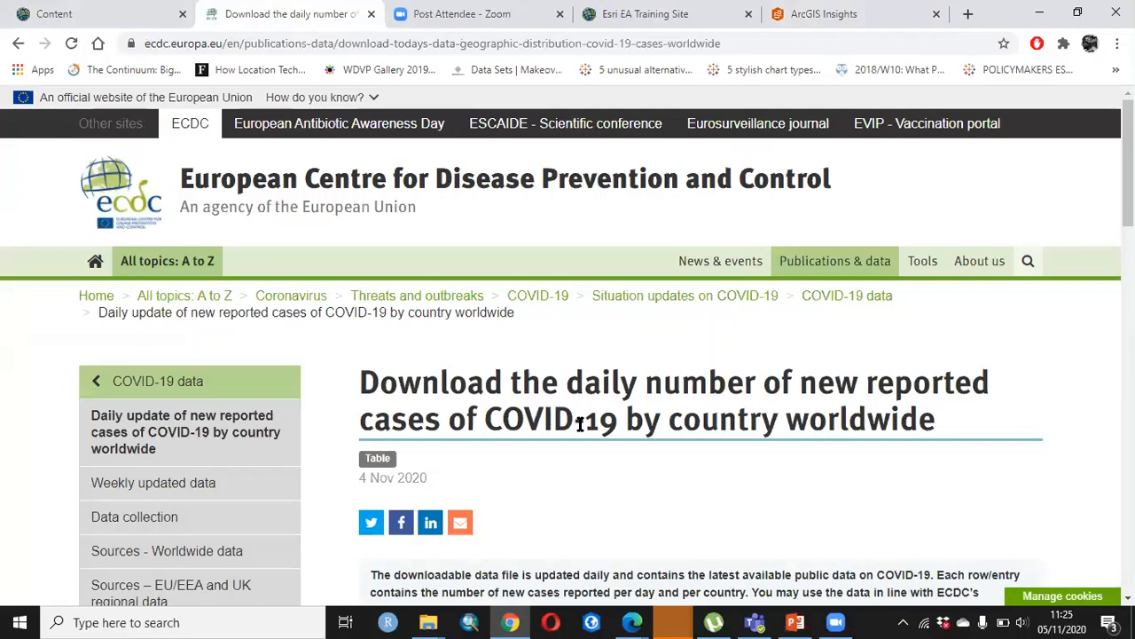
scroll(580, 424, down, 6)
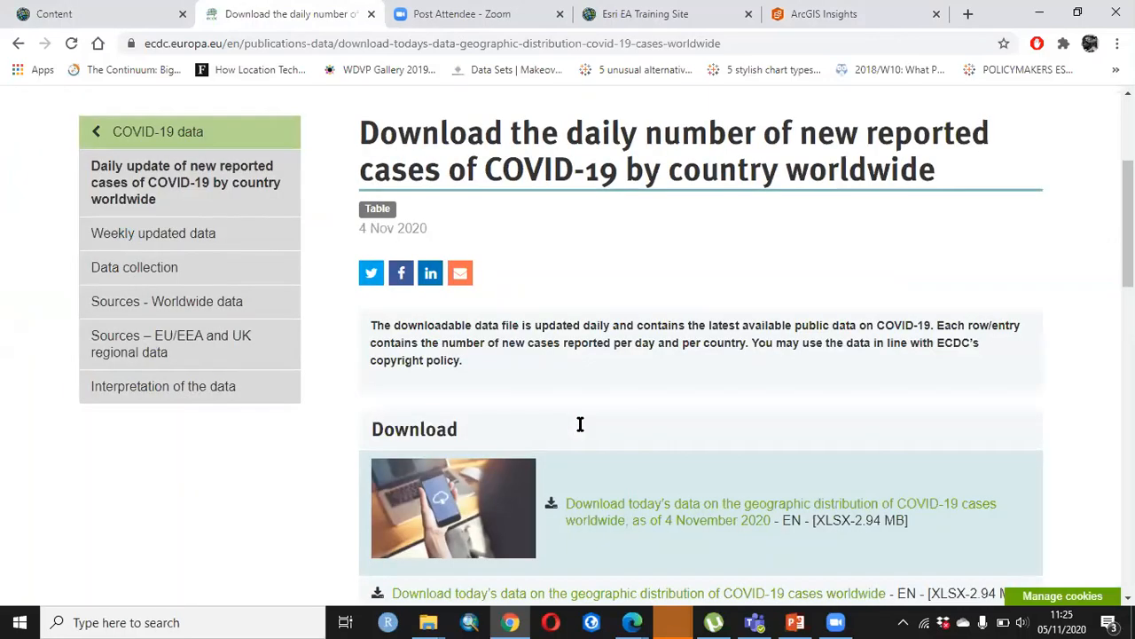
scroll(629, 314, up, 5)
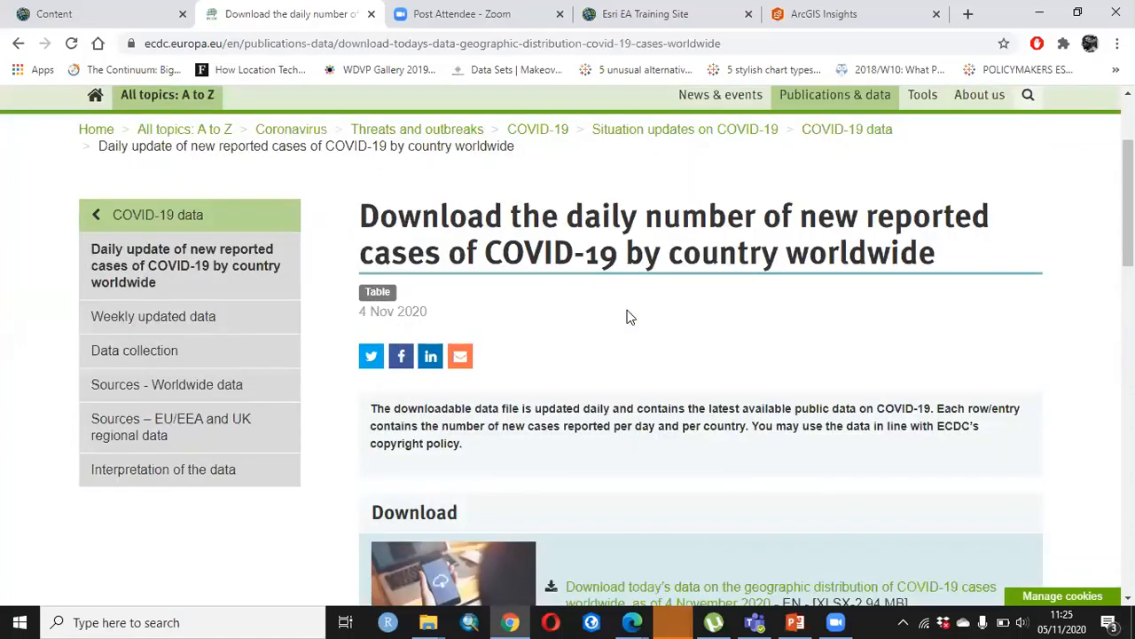
scroll(56, 286, down, 3)
scroll(213, 334, down, 3)
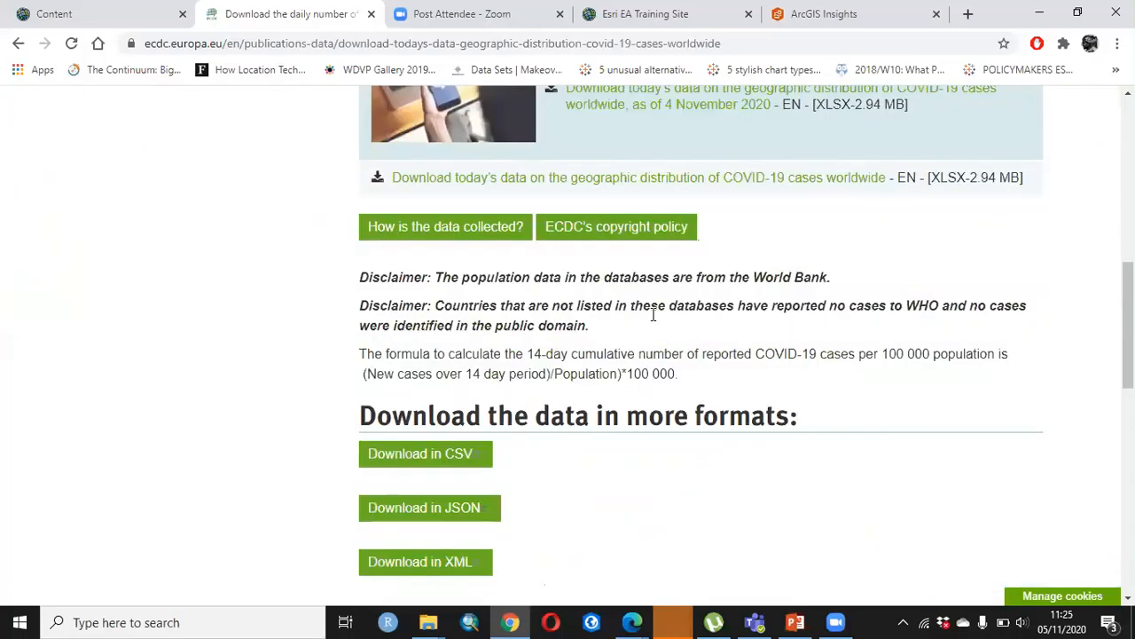
scroll(536, 146, up, 5)
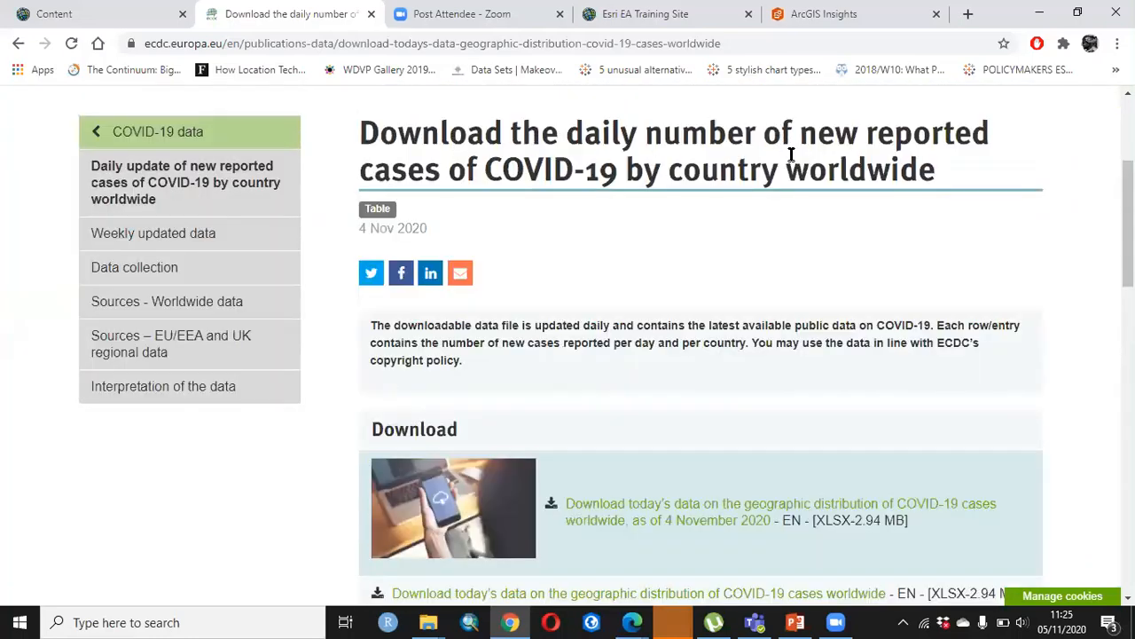
drag(784, 144, 448, 145)
click(697, 274)
scroll(730, 275, down, 3)
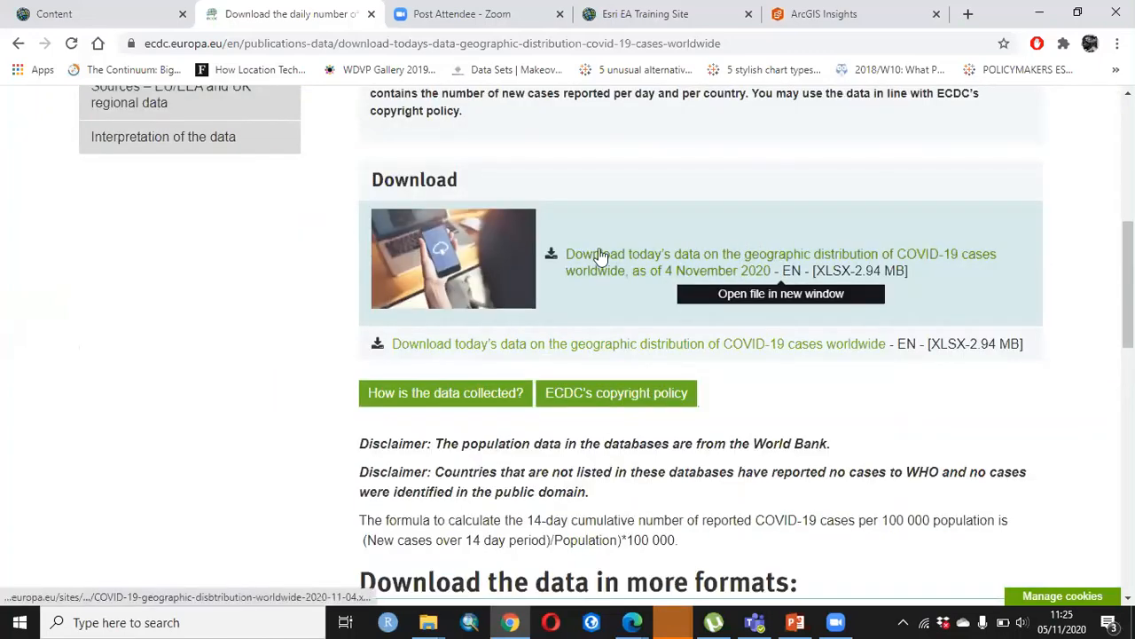
click(645, 263)
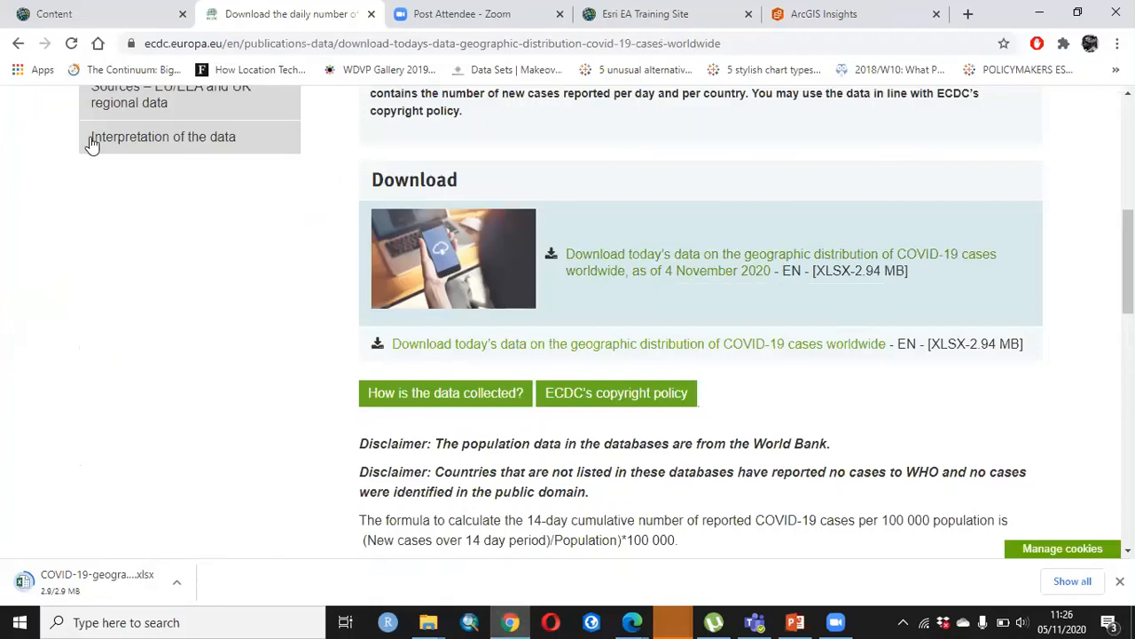
click(97, 582)
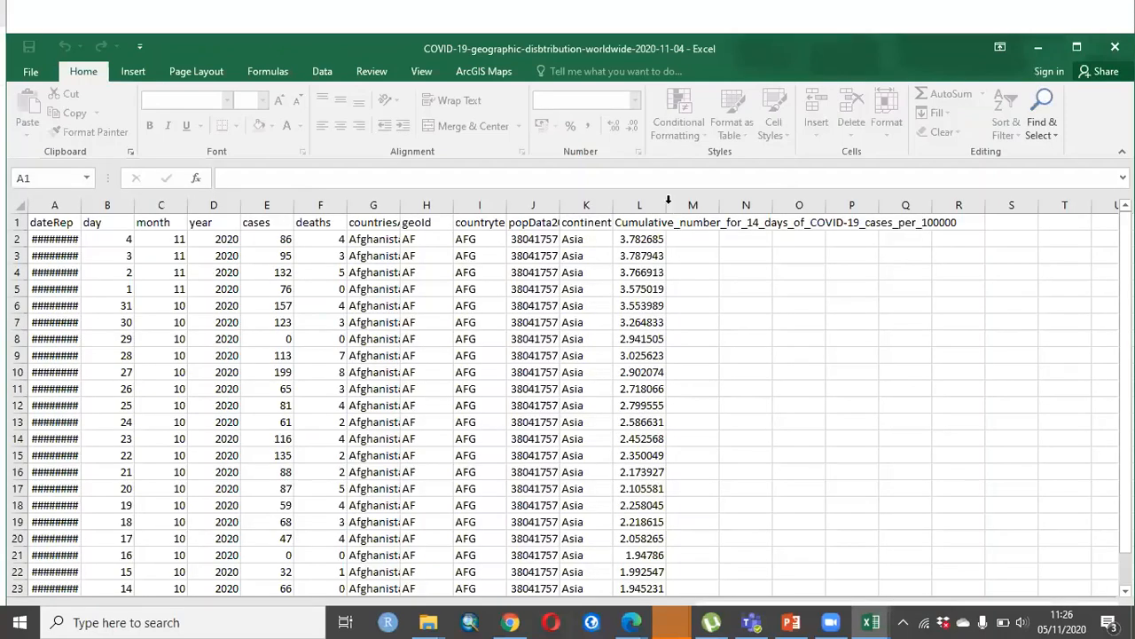
- Maximize the spreadsheet and autofit the cumulative 14-day cases, popData2019 and dateRep columns to their contents
click(887, 209)
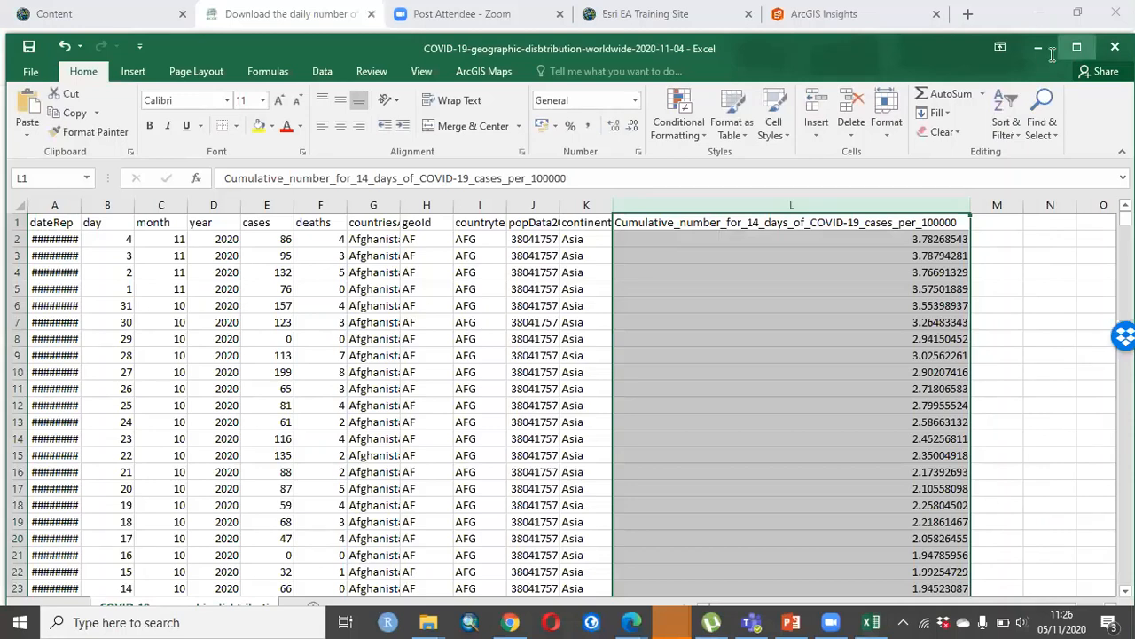
click(1056, 51)
double_click(551, 169)
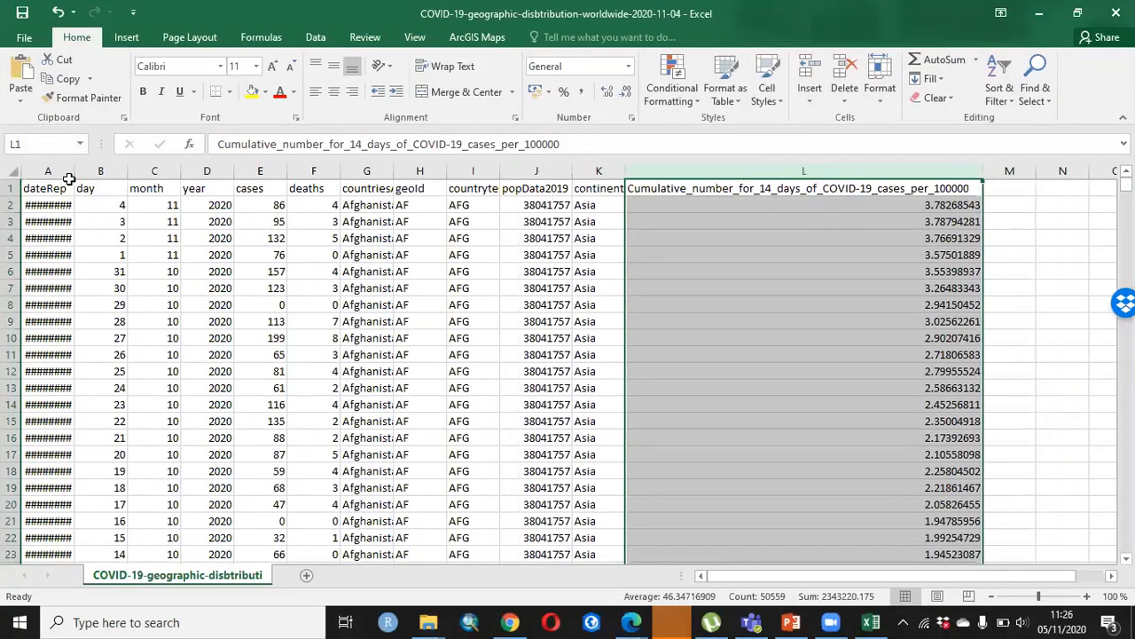
double_click(75, 170)
click(108, 168)
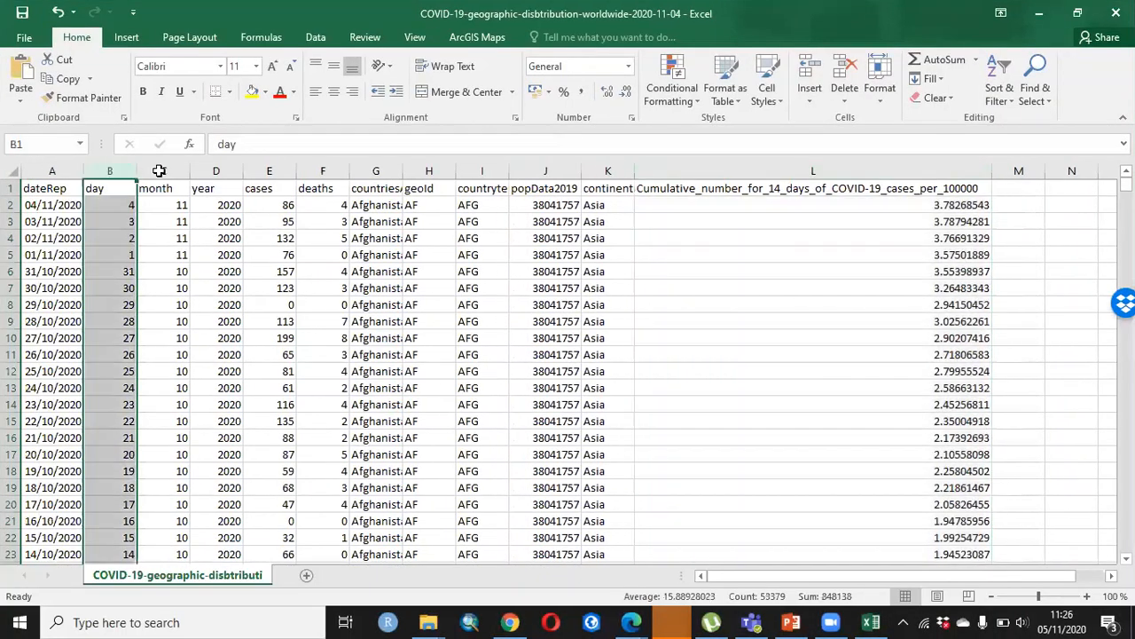
- Examine the month, year, cases and popData2019 columns and the daily records further down the COVID-19 spreadsheet
click(160, 169)
click(219, 169)
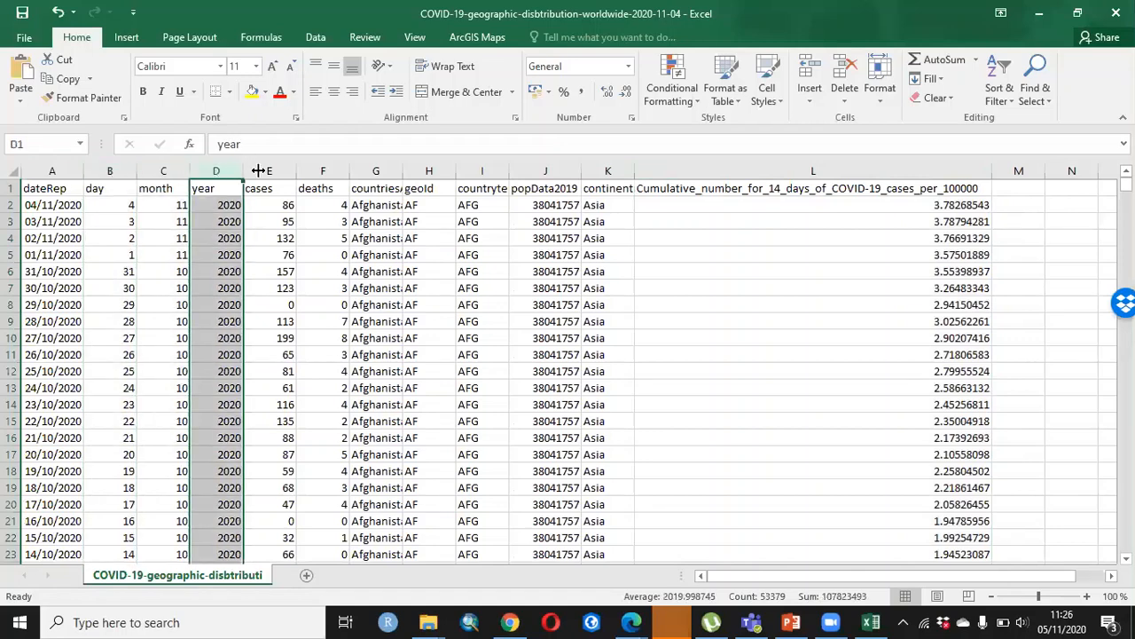
click(258, 171)
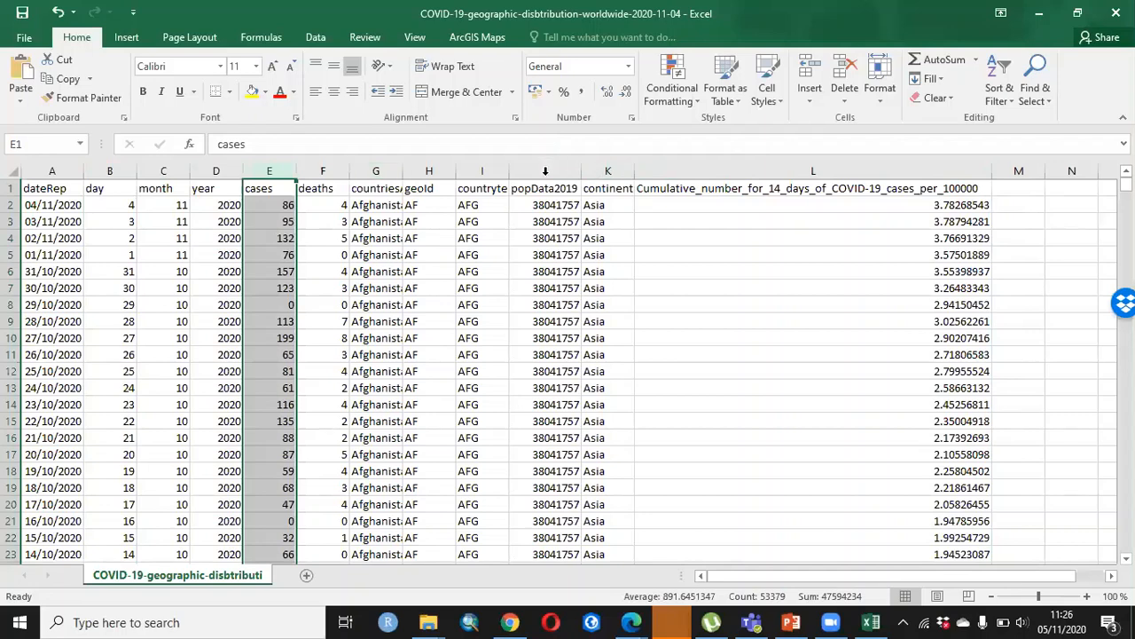
click(545, 171)
key(ctrl+z)
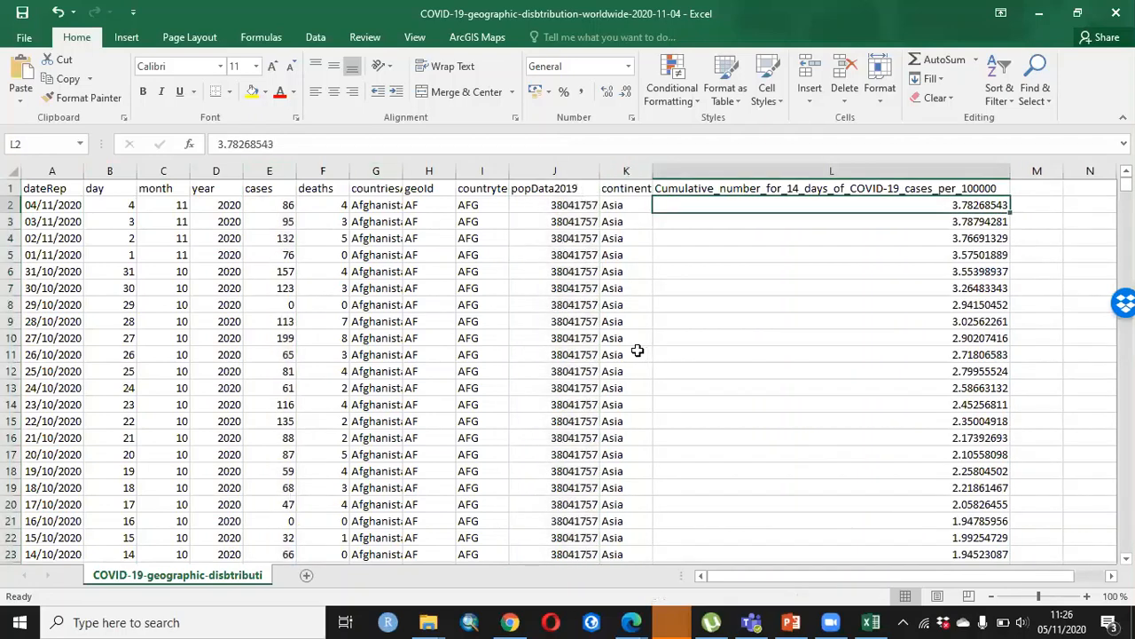
scroll(637, 350, down, 6)
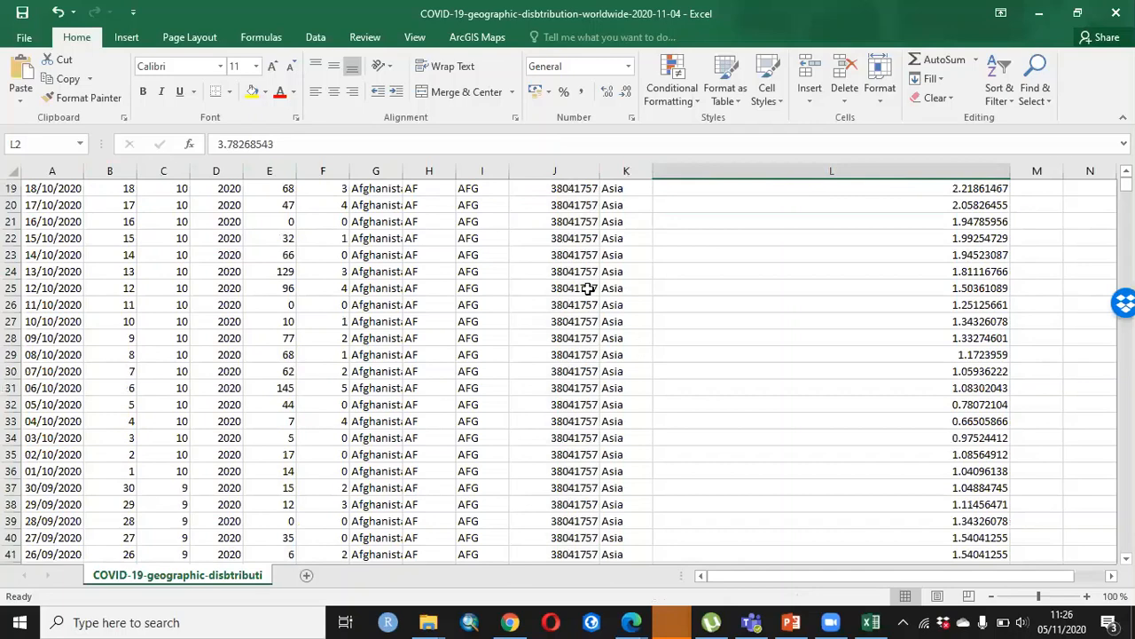
scroll(588, 289, down, 2)
key(ctrl+z)
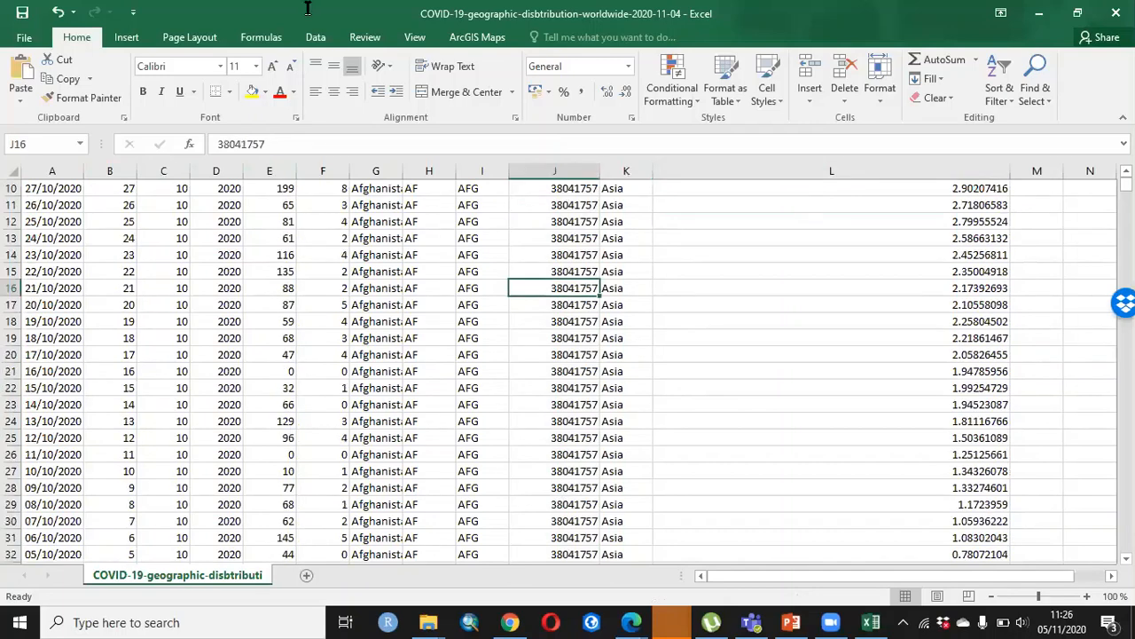
- Switch to the untitled ArcGIS Insights workbook and start adding data to the page through the file upload source
key(alt+Tab)
key(ctrl+5)
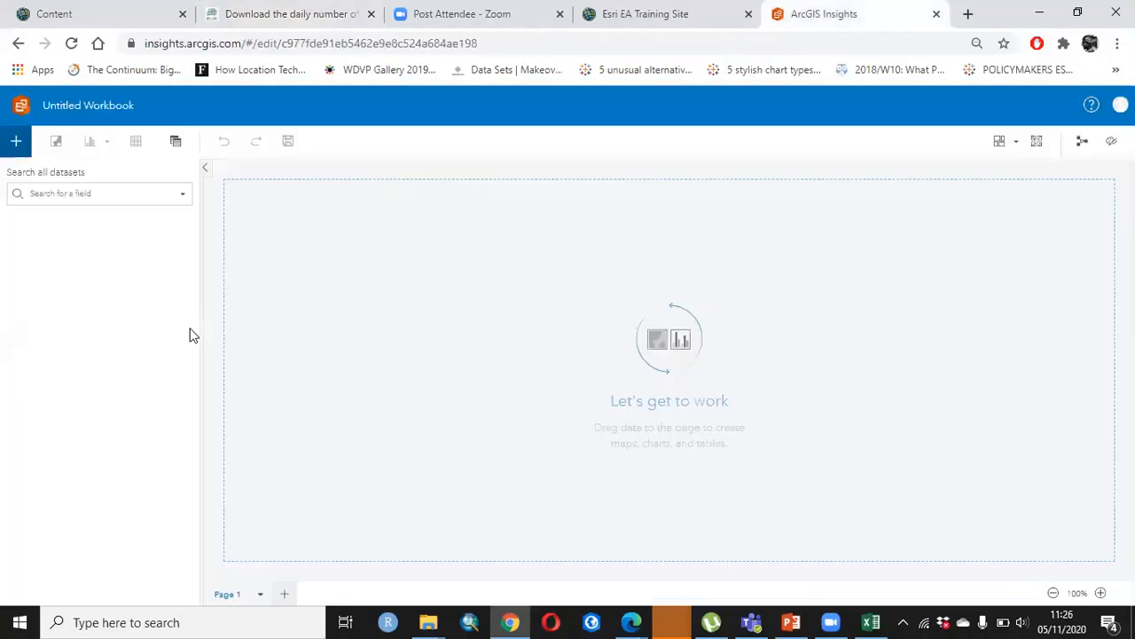
click(16, 143)
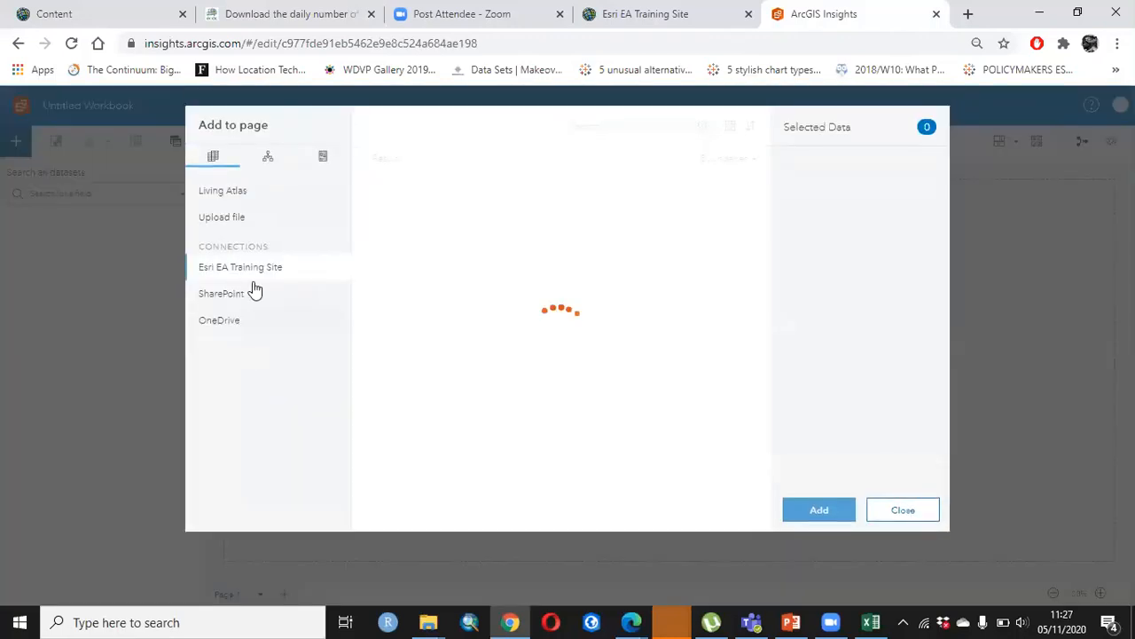
click(231, 222)
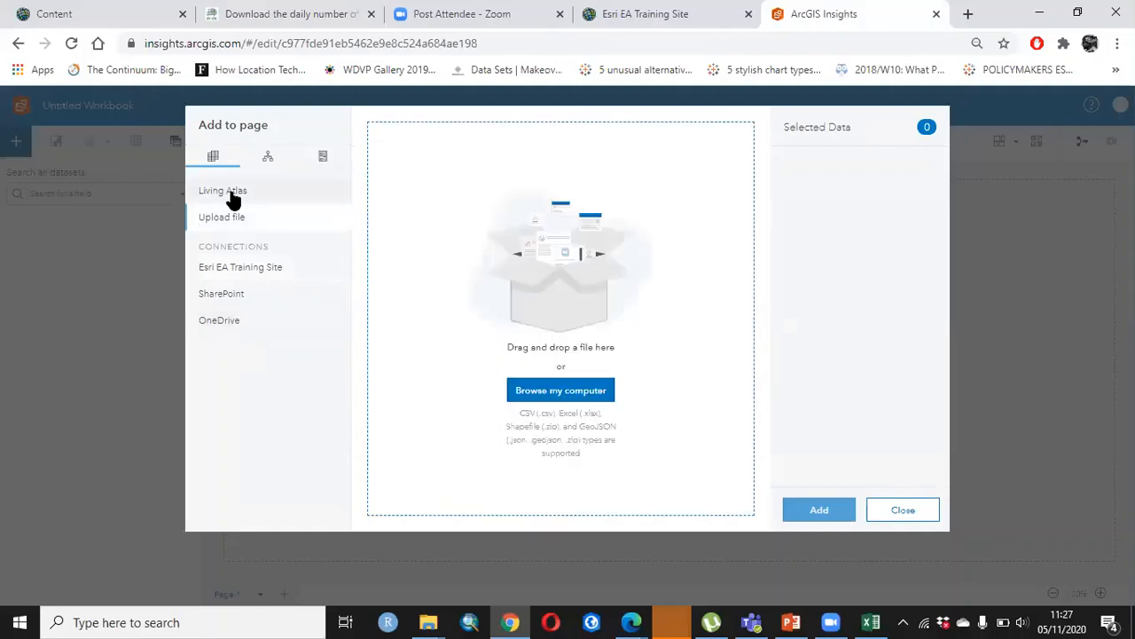
- Review the other data sources: Living Atlas, the form for a new SharePoint connection, and the Esri EA Training Site content
click(232, 195)
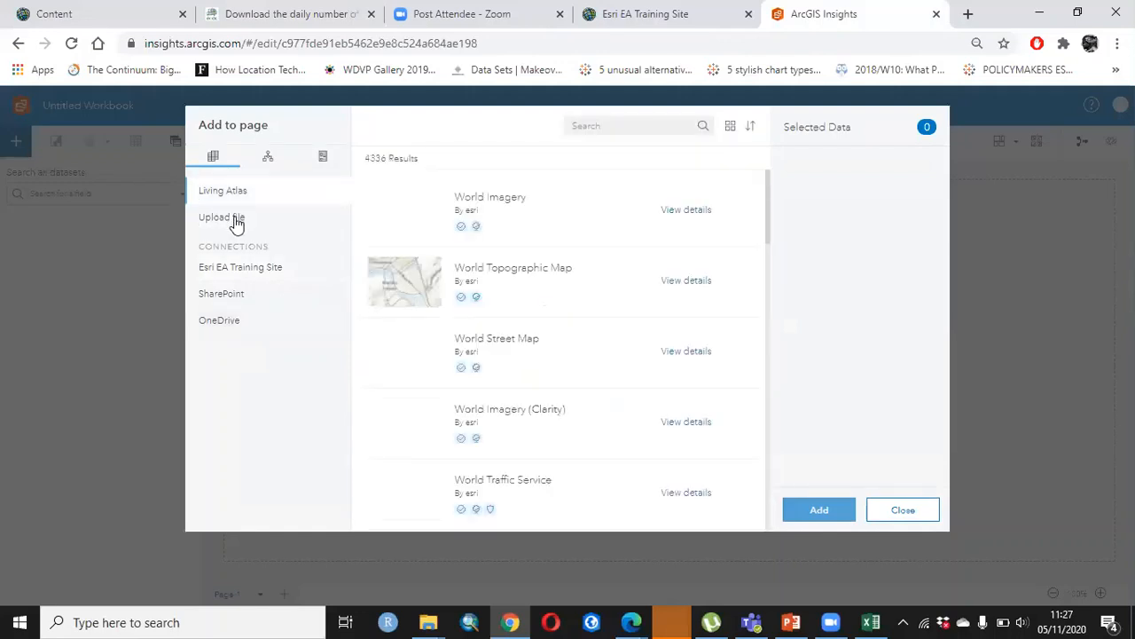
click(237, 222)
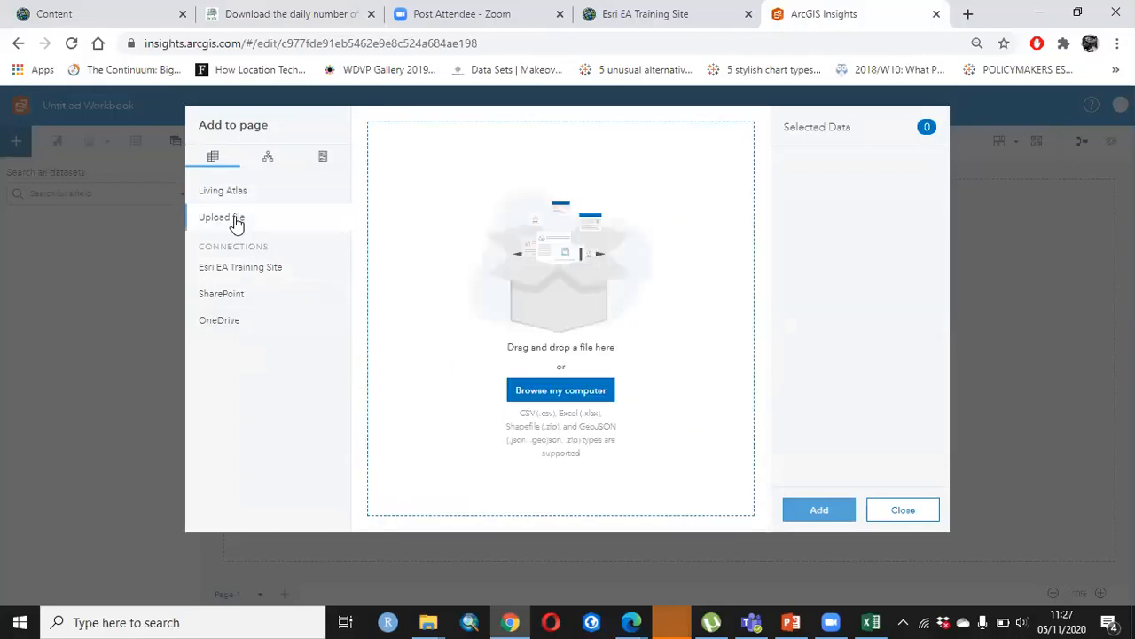
click(243, 295)
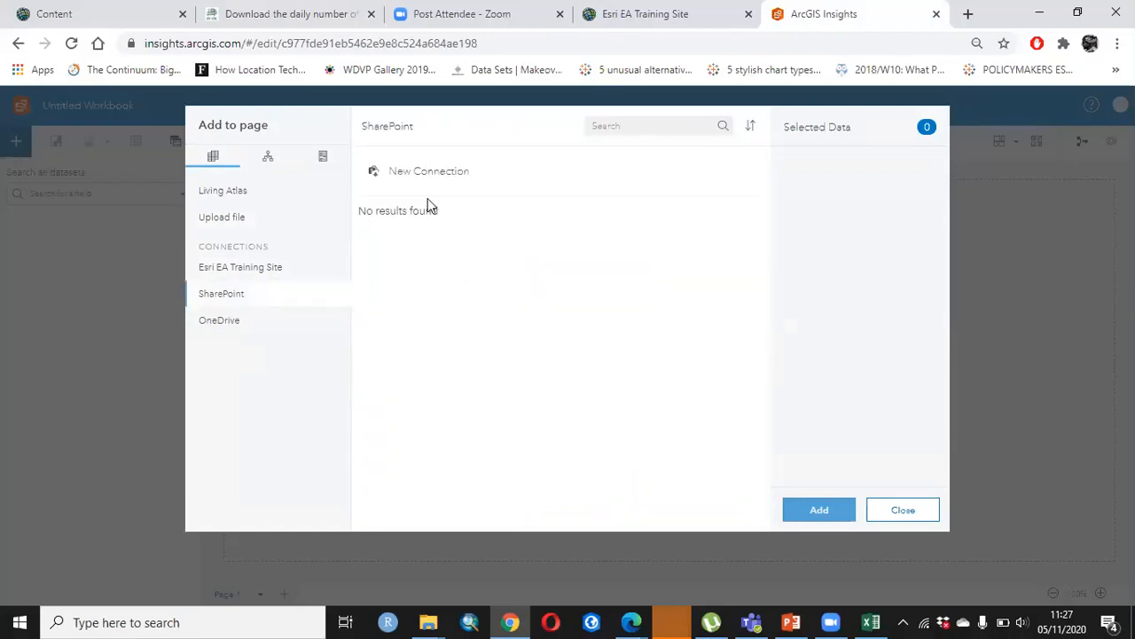
click(419, 176)
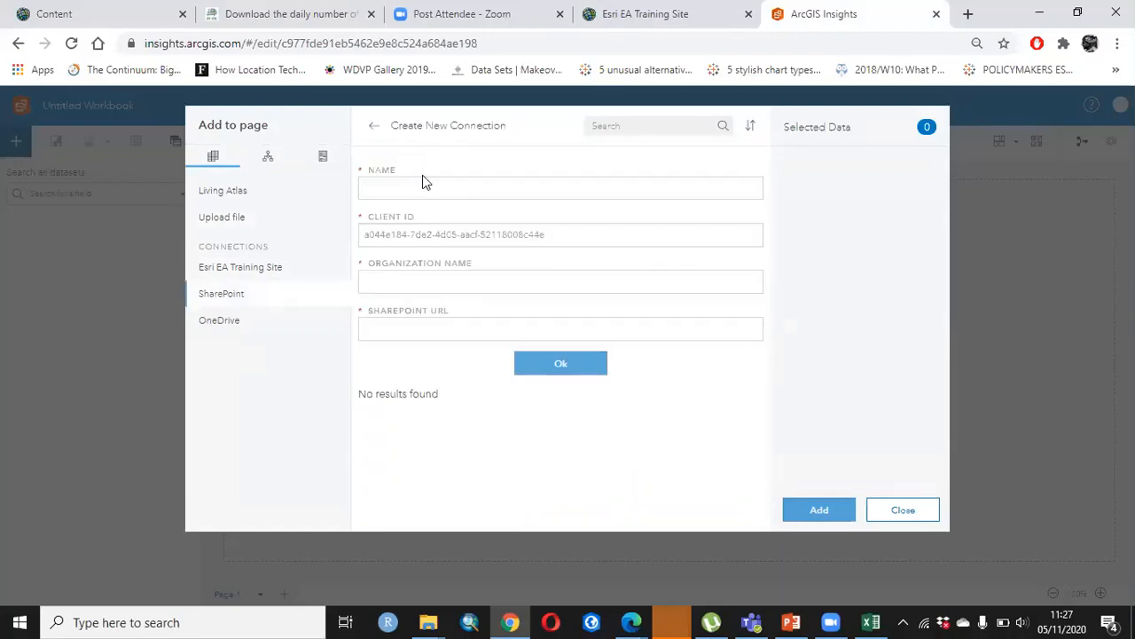
click(570, 238)
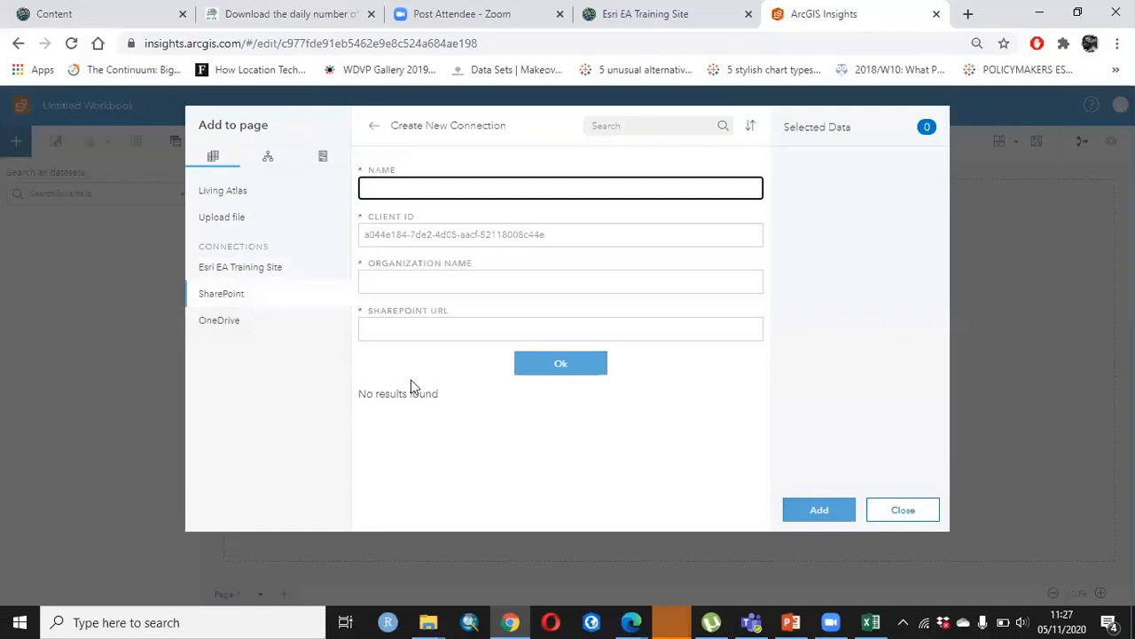
key(Tab)
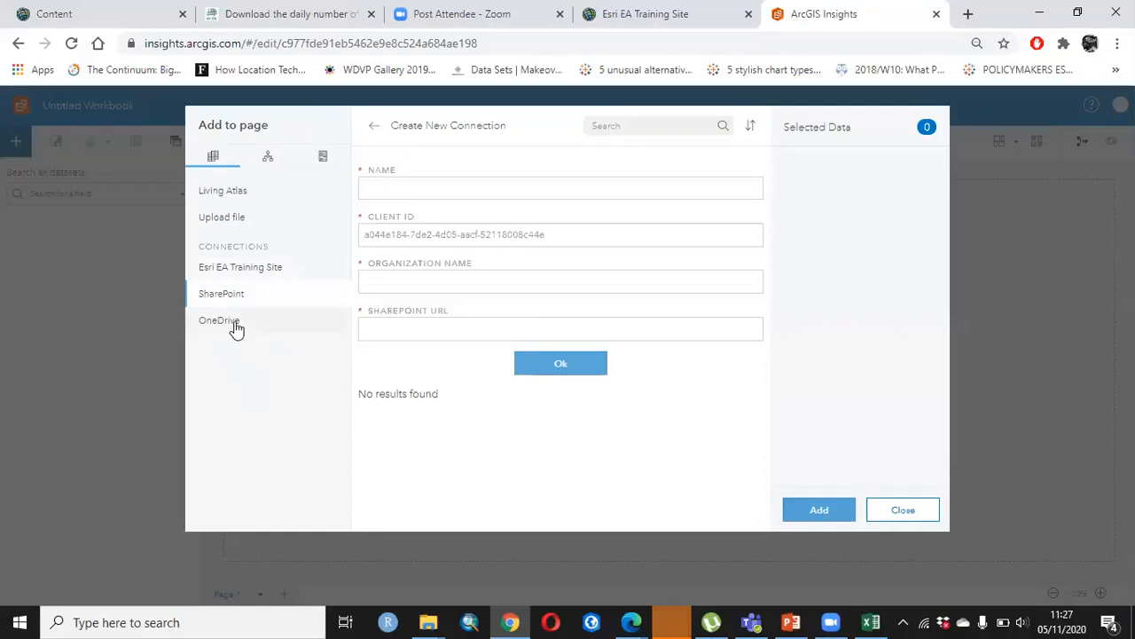
click(247, 273)
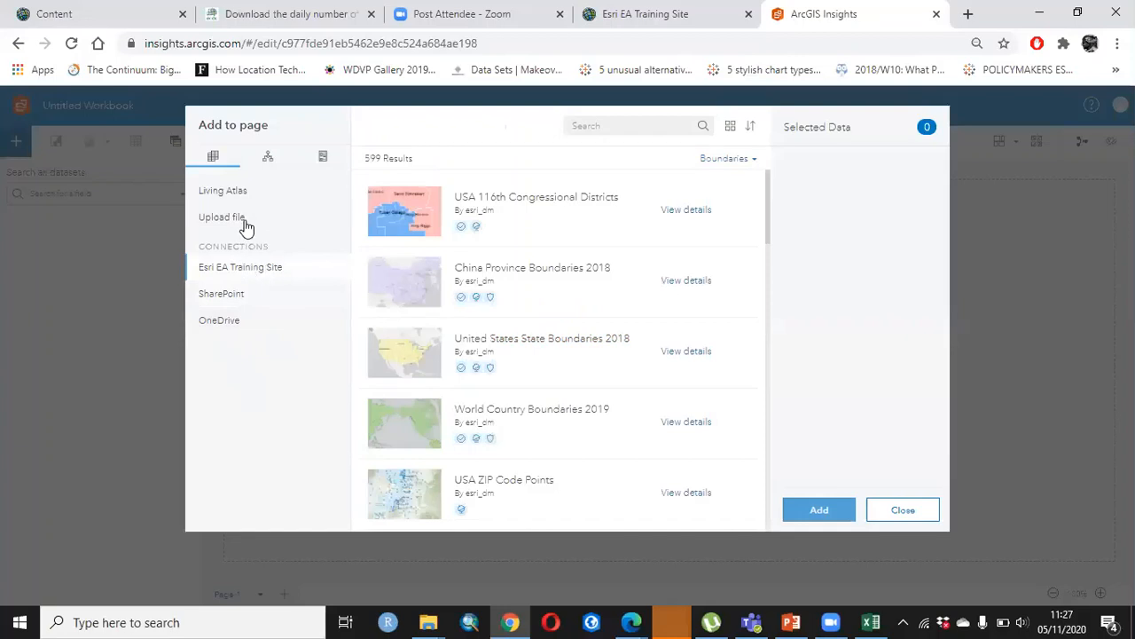
- Upload COVID-19-geographic-disbtribution-worldwide-2020-11-04 from the Downloads folder and add its sheet to the page
click(248, 223)
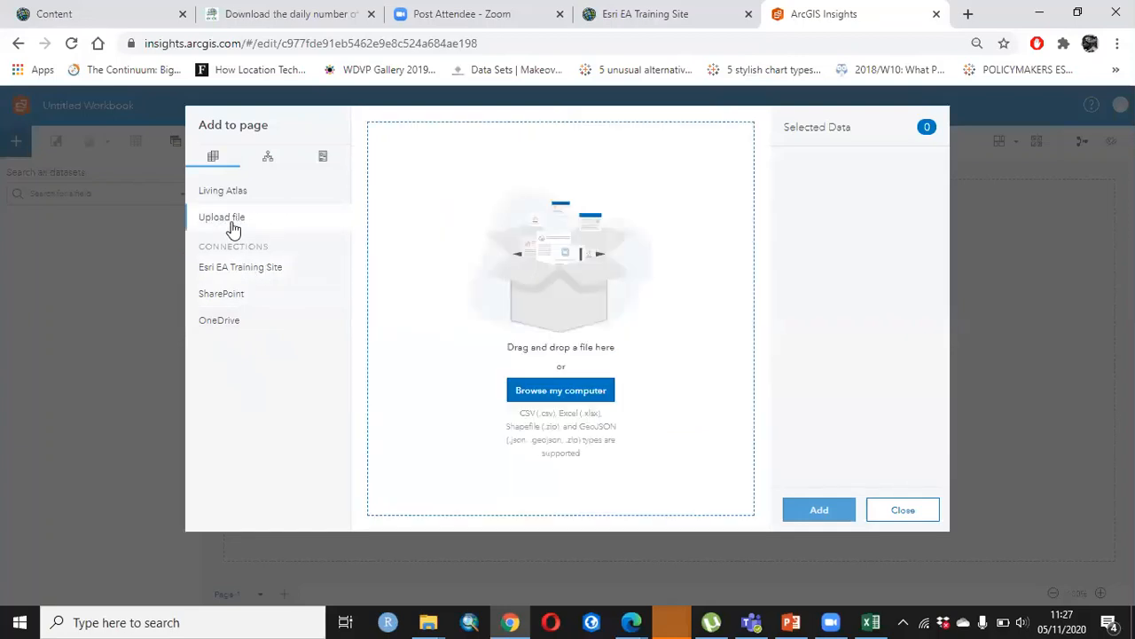
click(609, 398)
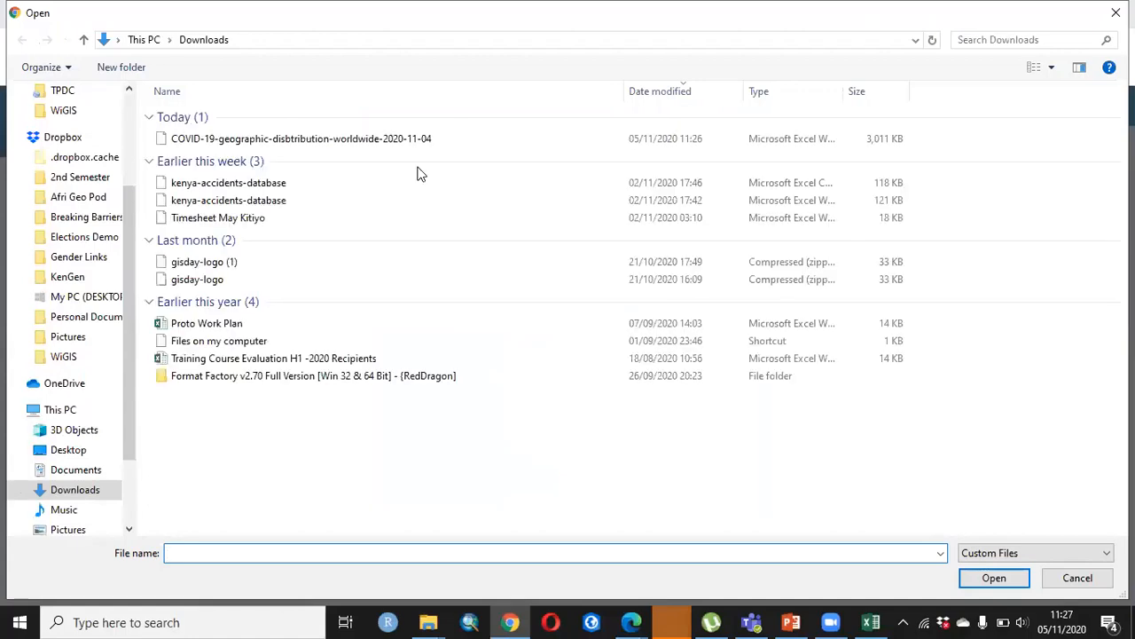
click(381, 141)
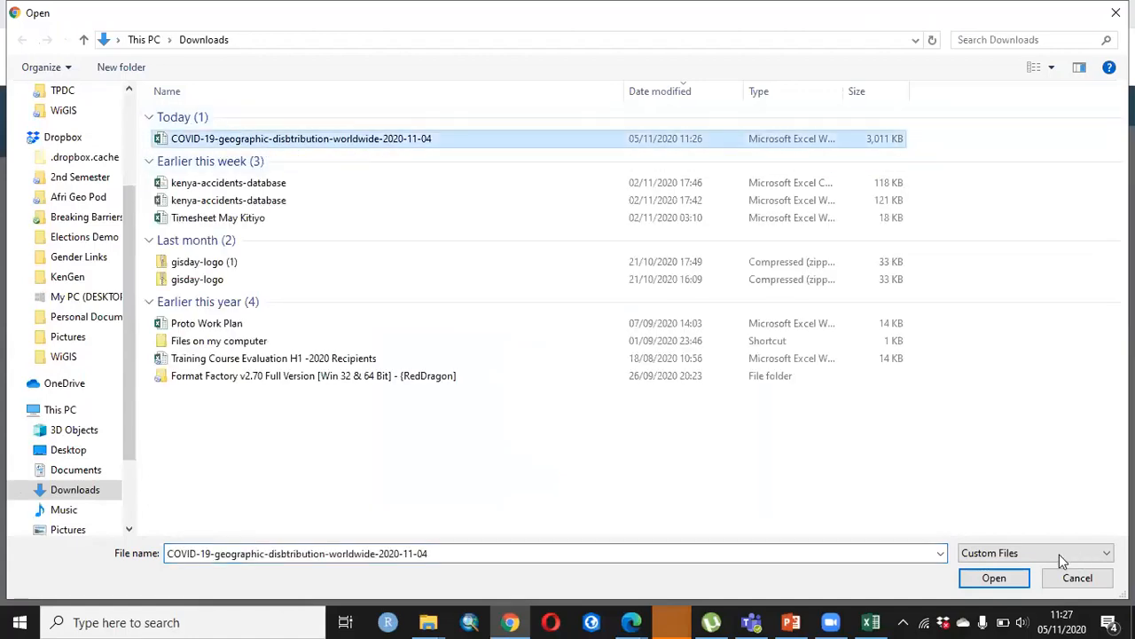
click(995, 577)
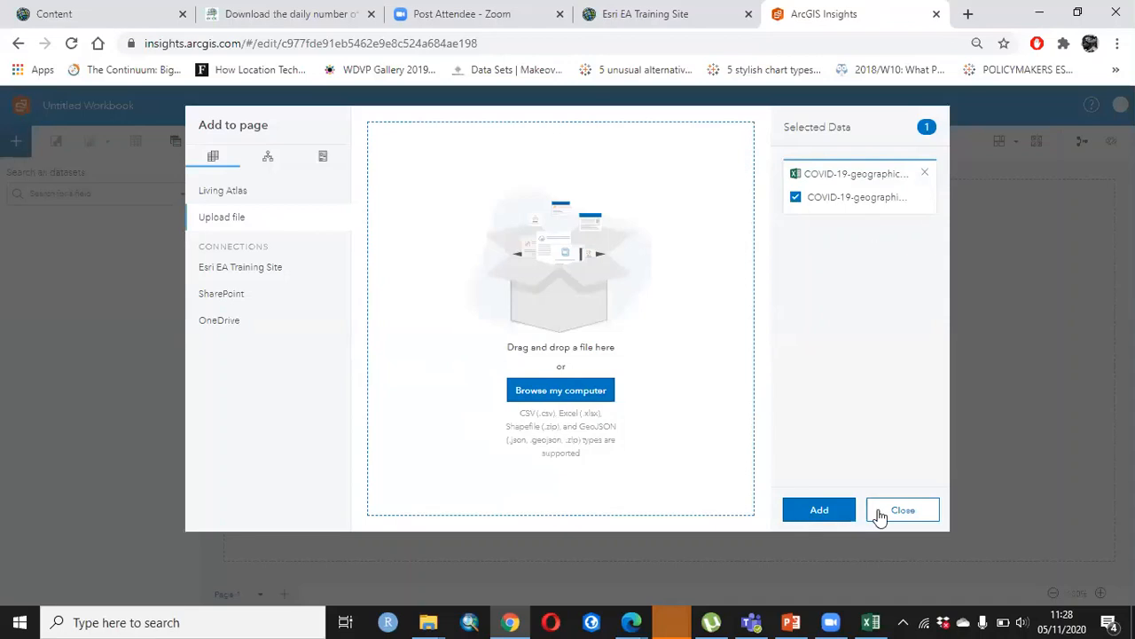
click(824, 510)
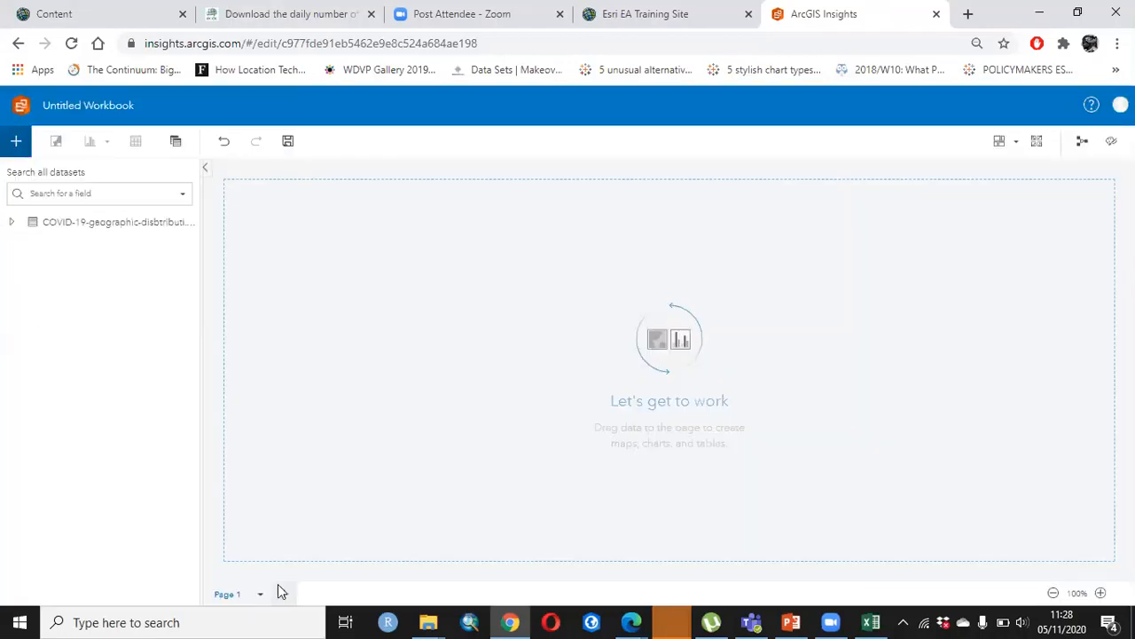
- Expand the COVID-19 dataset to list its fields
click(10, 225)
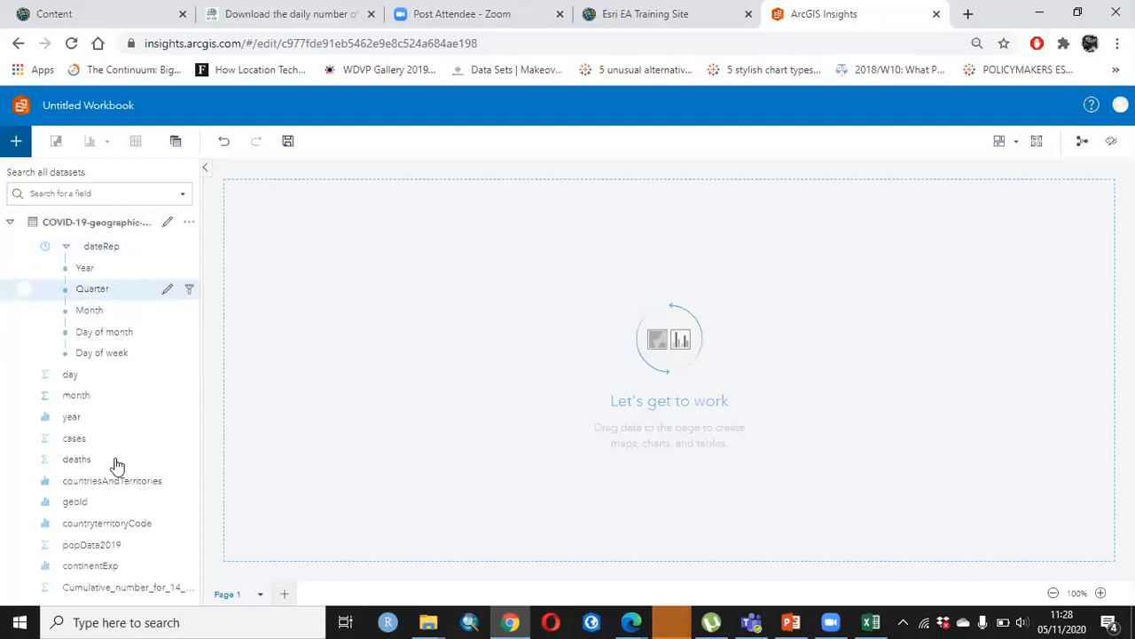
click(10, 224)
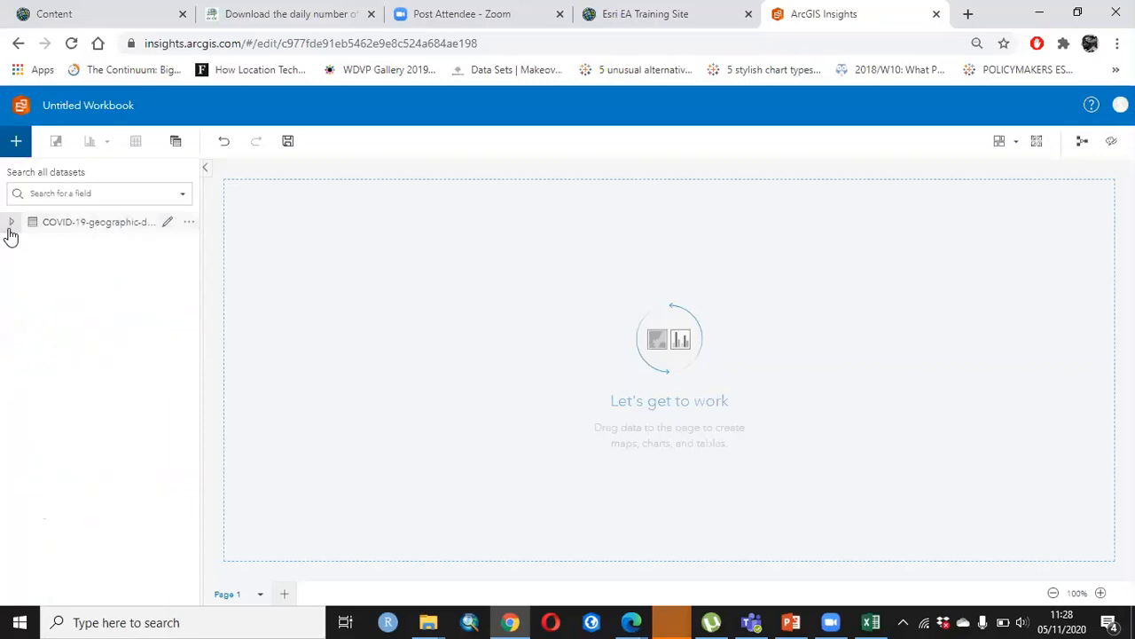
click(11, 223)
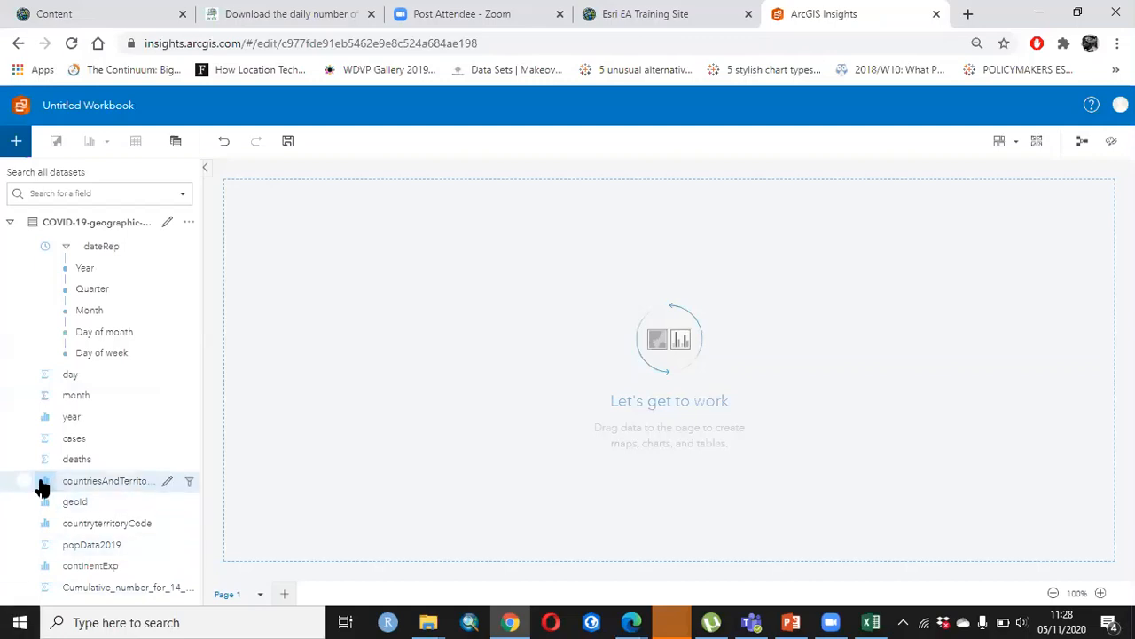
- Enlarge the screen with Windows Magnifier to inspect the workbook, and close Magnifier
click(18, 619)
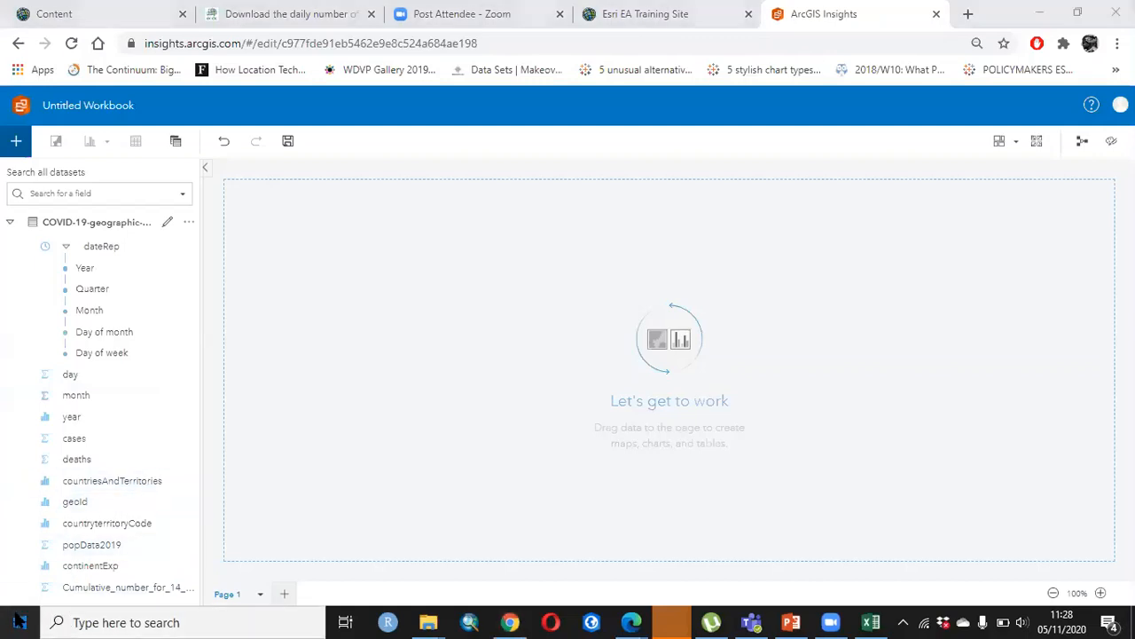
click(19, 620)
text(mag)
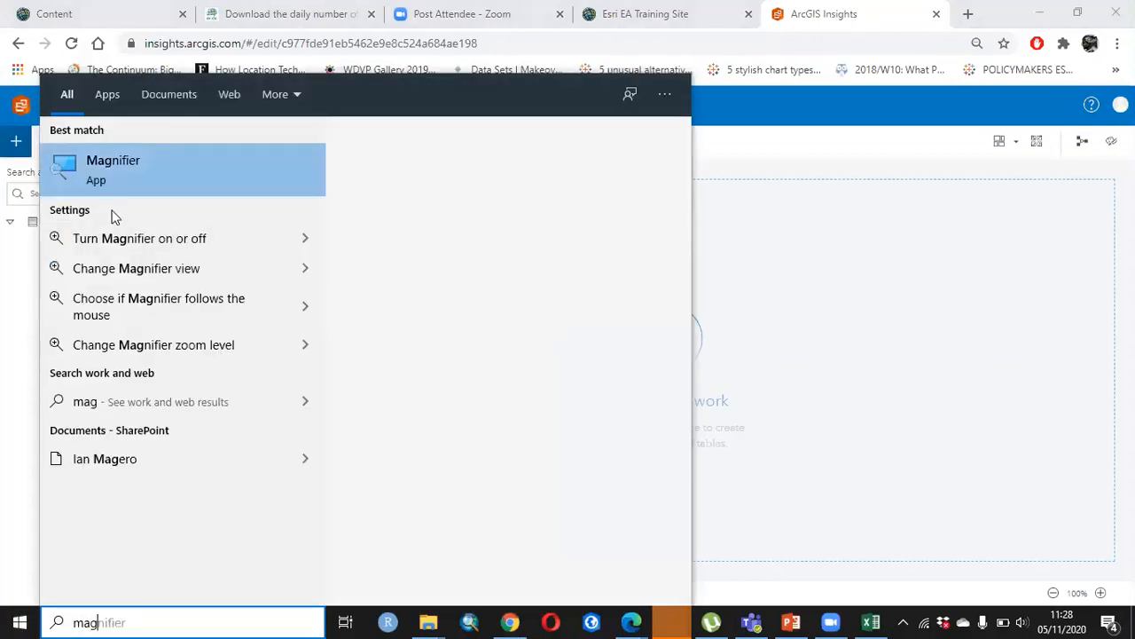
key(Return)
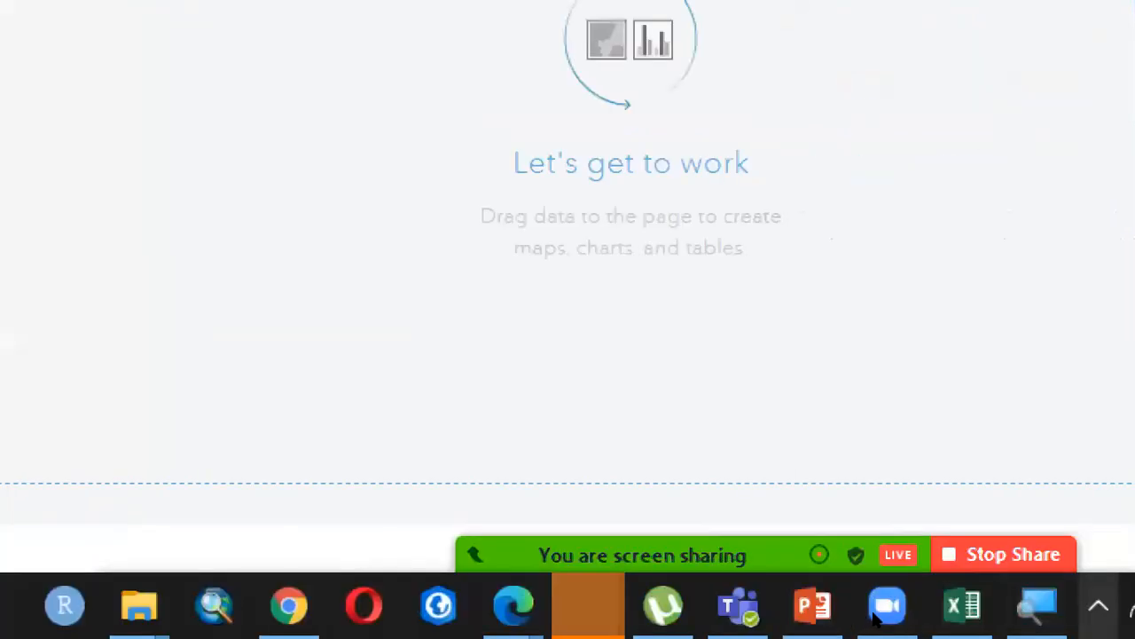
key(super+minus)
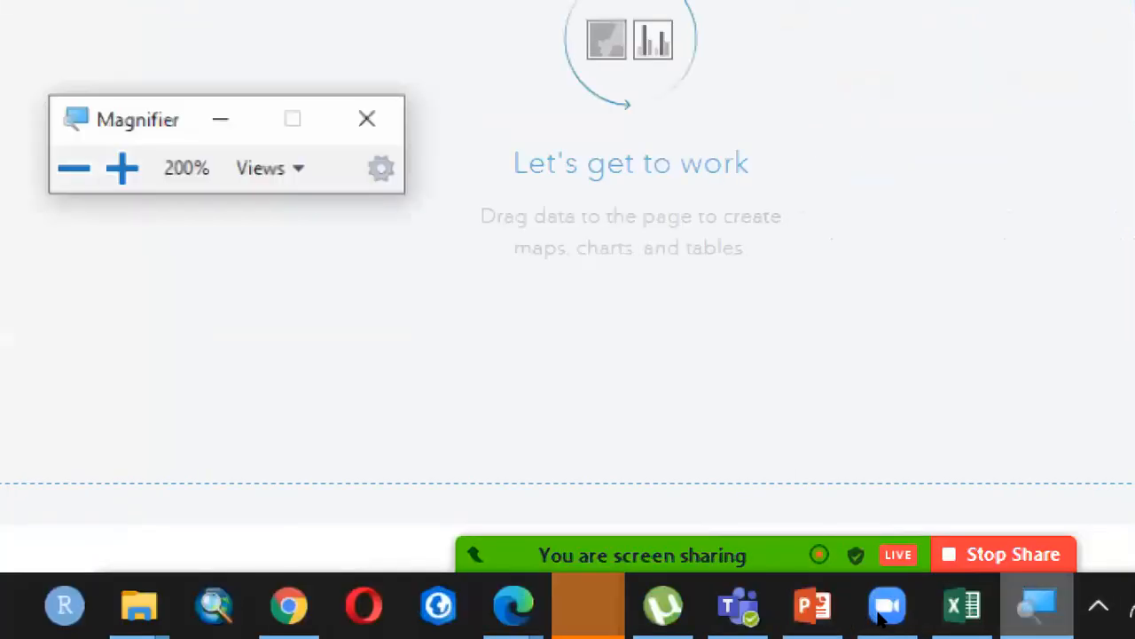
key(super+Escape)
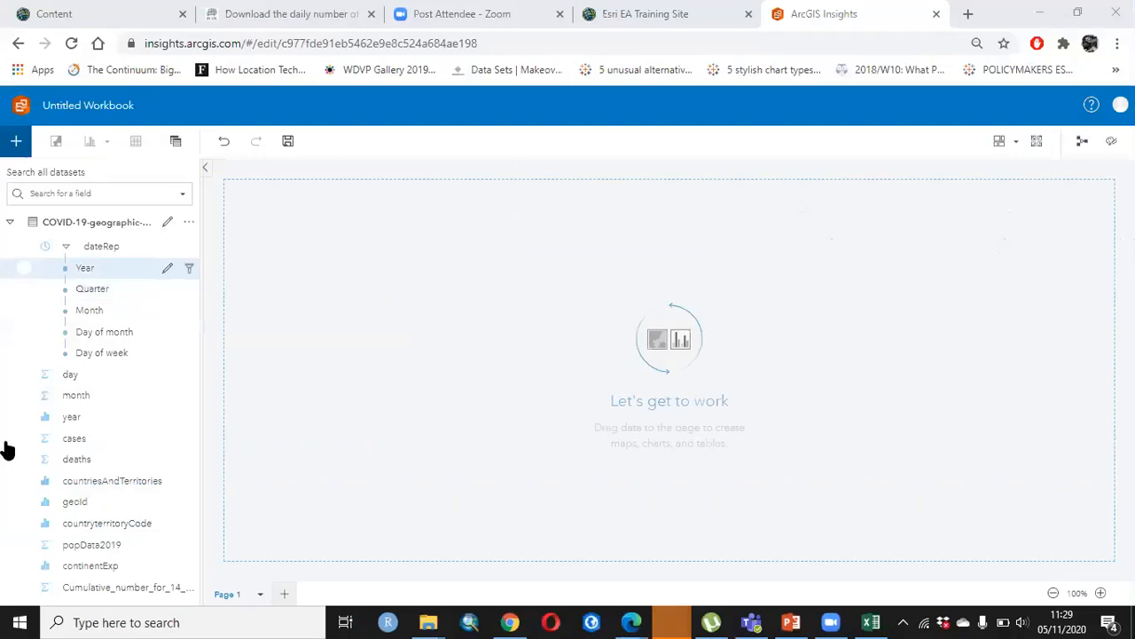
- Check the field type options for the cases field, keep it as Number, and clear the field's selection
click(51, 443)
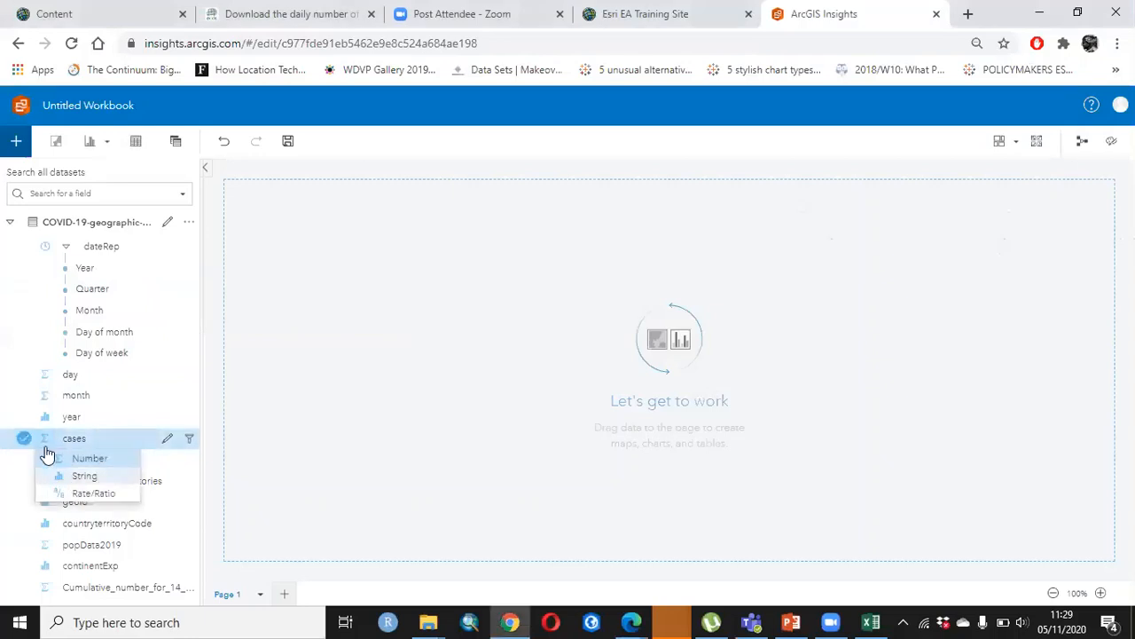
click(71, 458)
click(26, 443)
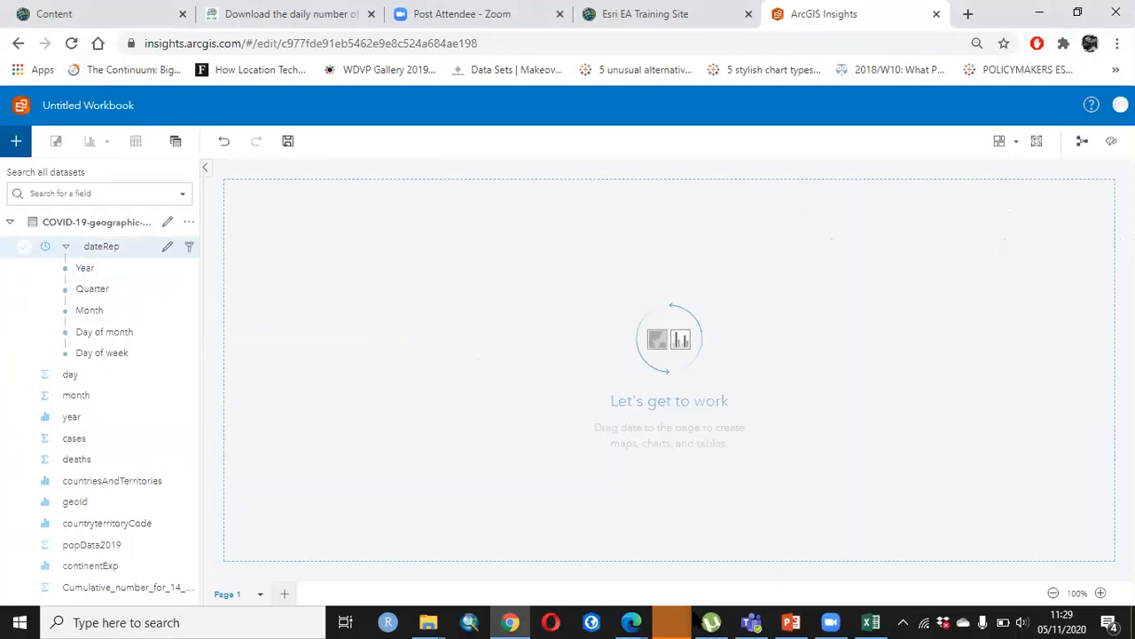
- Create a time series chart from the dateRep and cases fields and widen its card
click(101, 246)
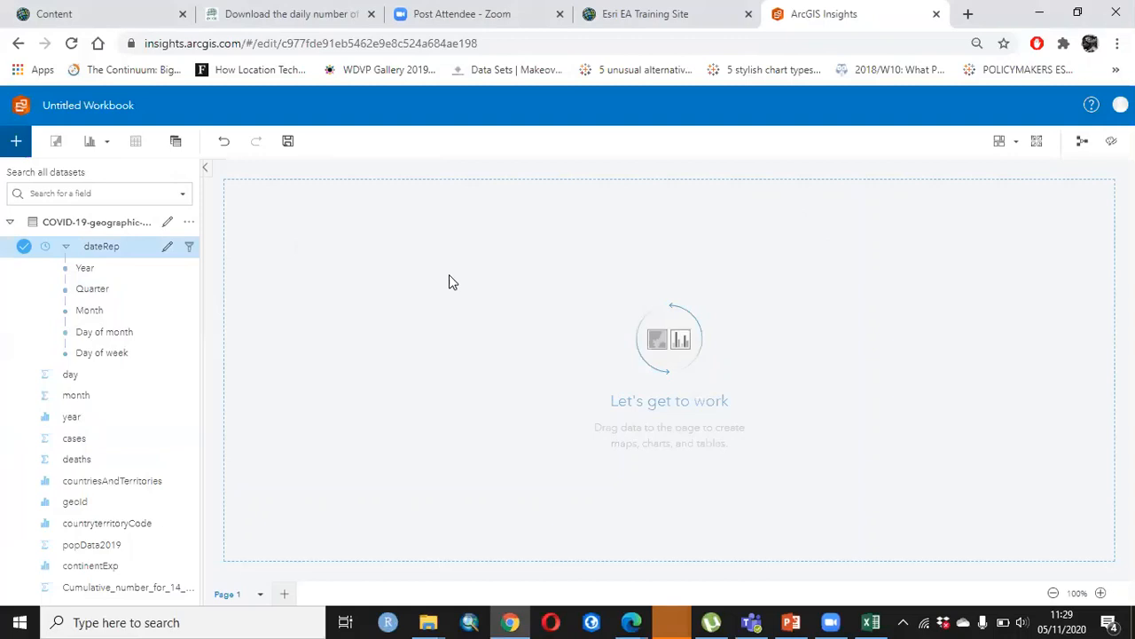
click(31, 442)
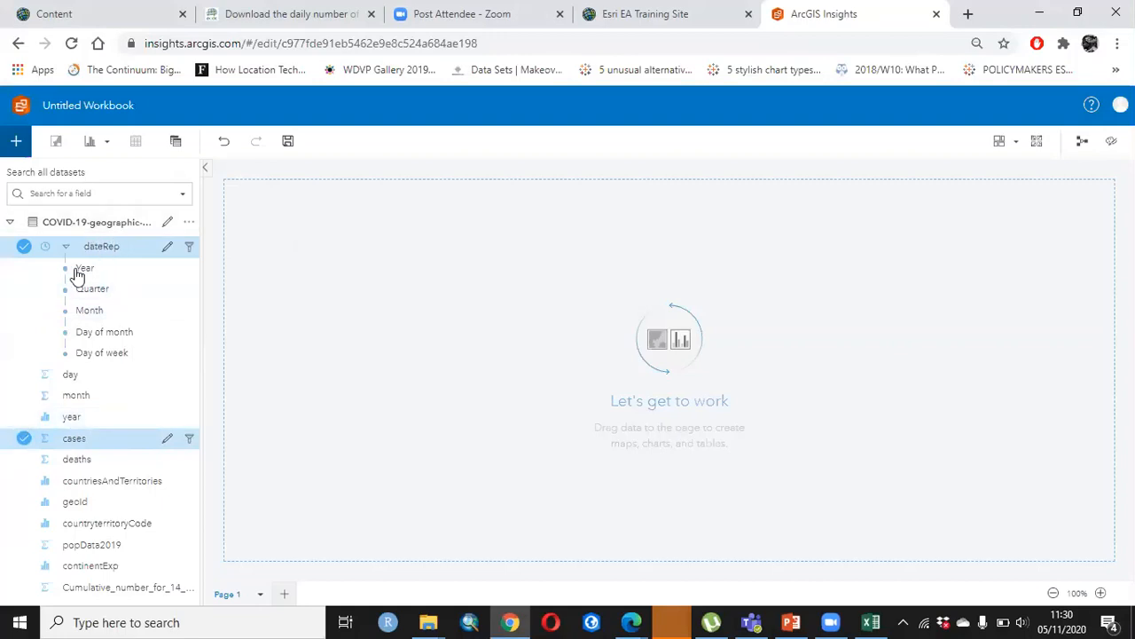
drag(101, 245, 345, 234)
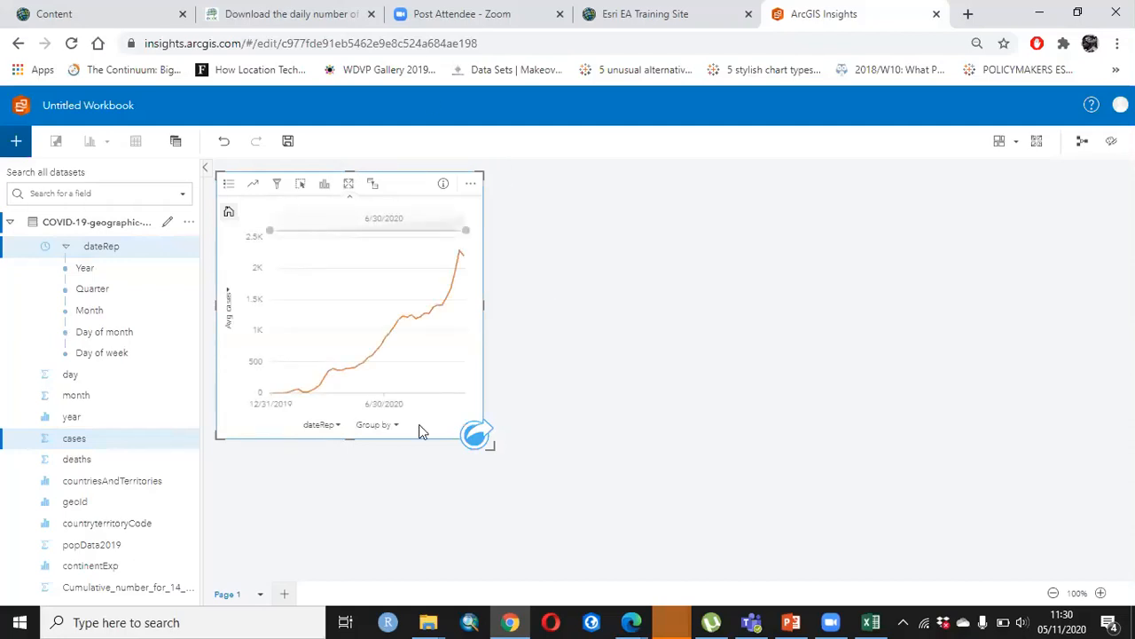
drag(576, 457, 628, 454)
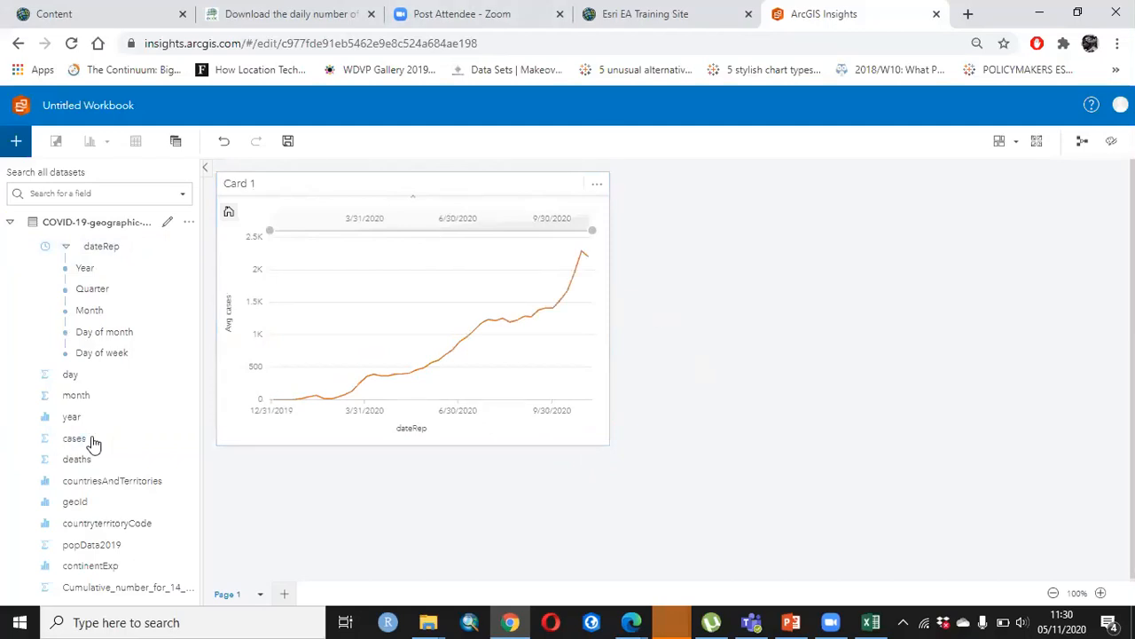
- Create a time series chart from the dateRep and deaths fields on a new card, and delete that card
click(32, 460)
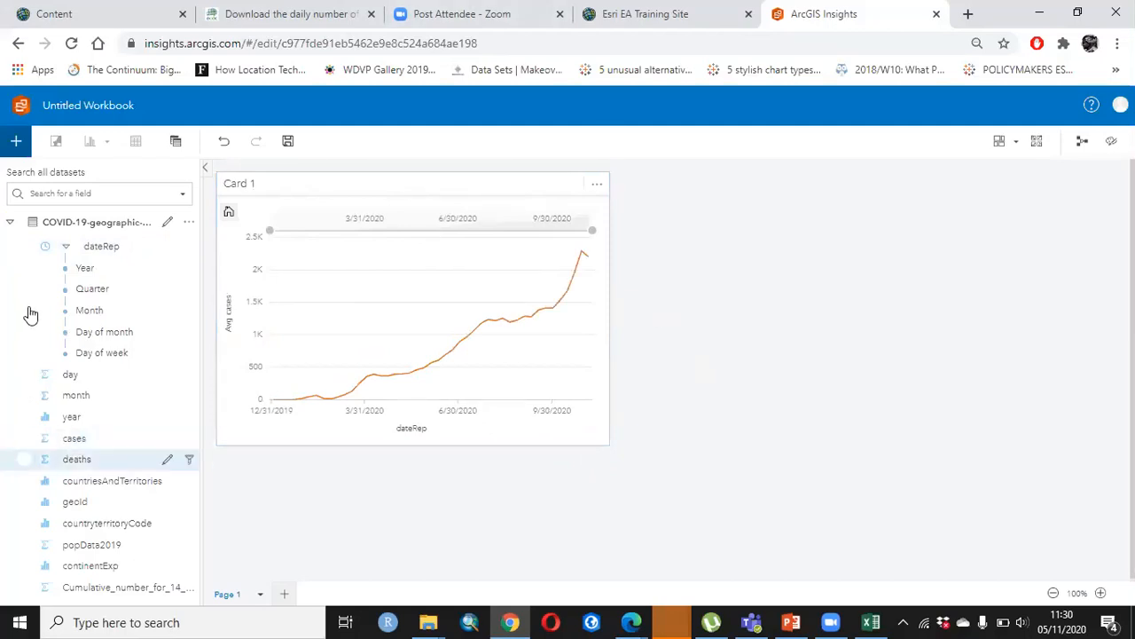
drag(96, 255, 872, 235)
drag(647, 292, 592, 354)
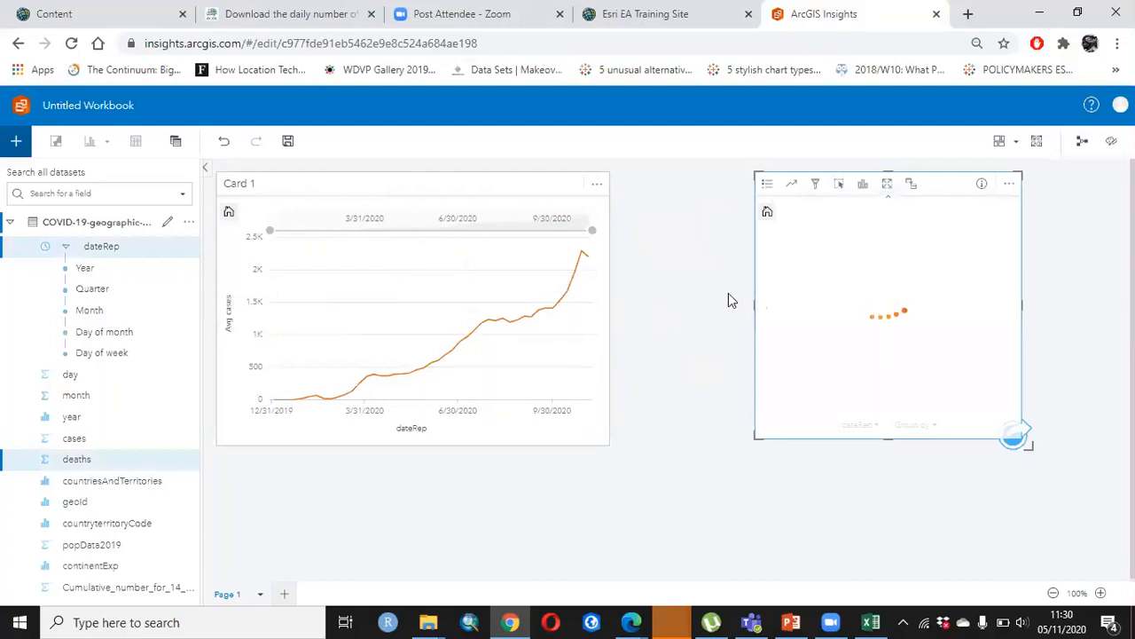
drag(752, 308, 685, 304)
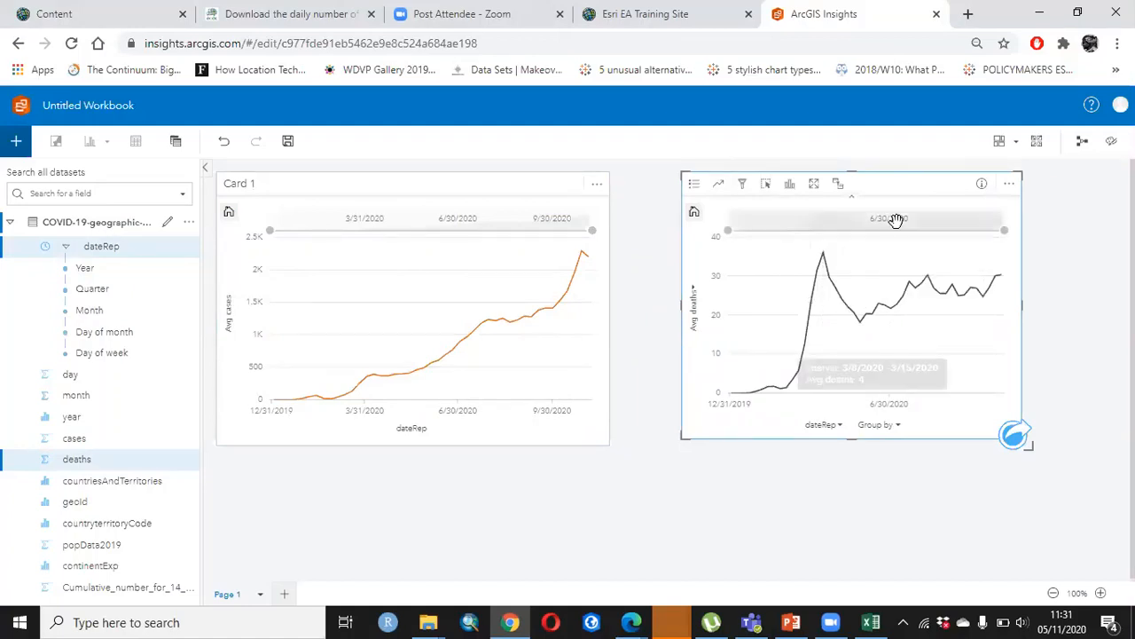
mouse_move(1019, 309)
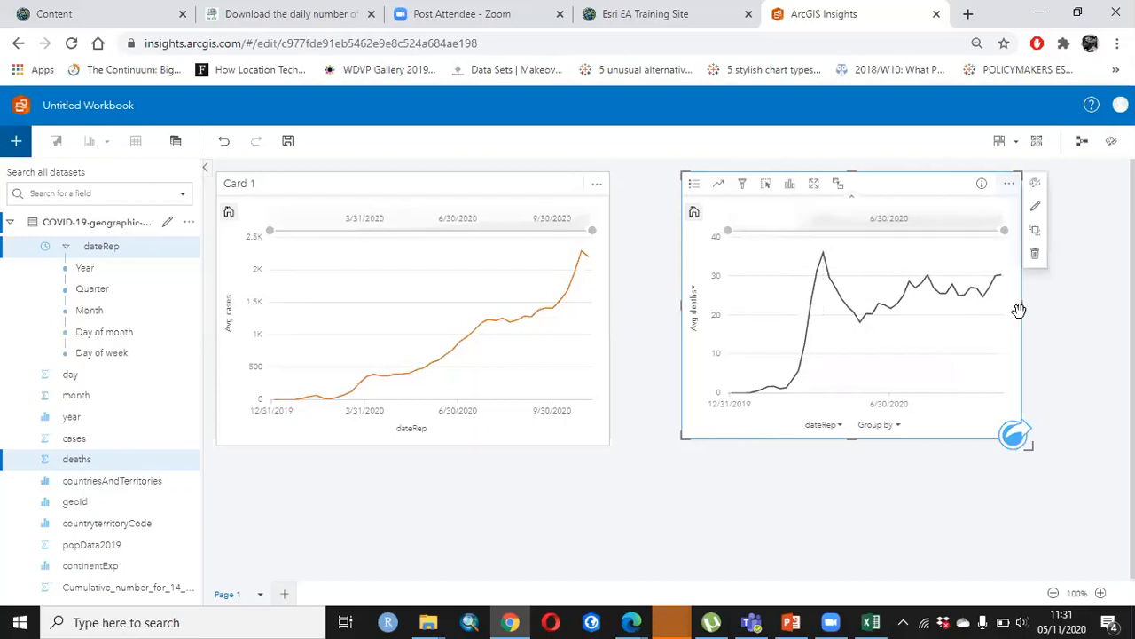
click(1034, 256)
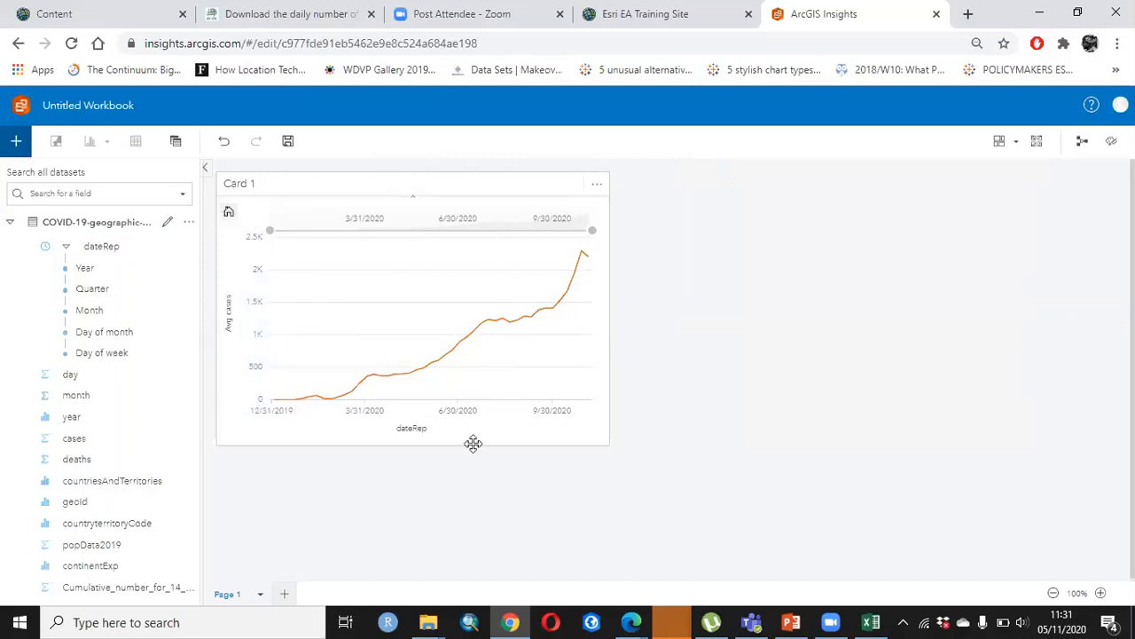
- Group the cases time series in Card 1 by the continentExp field
click(332, 229)
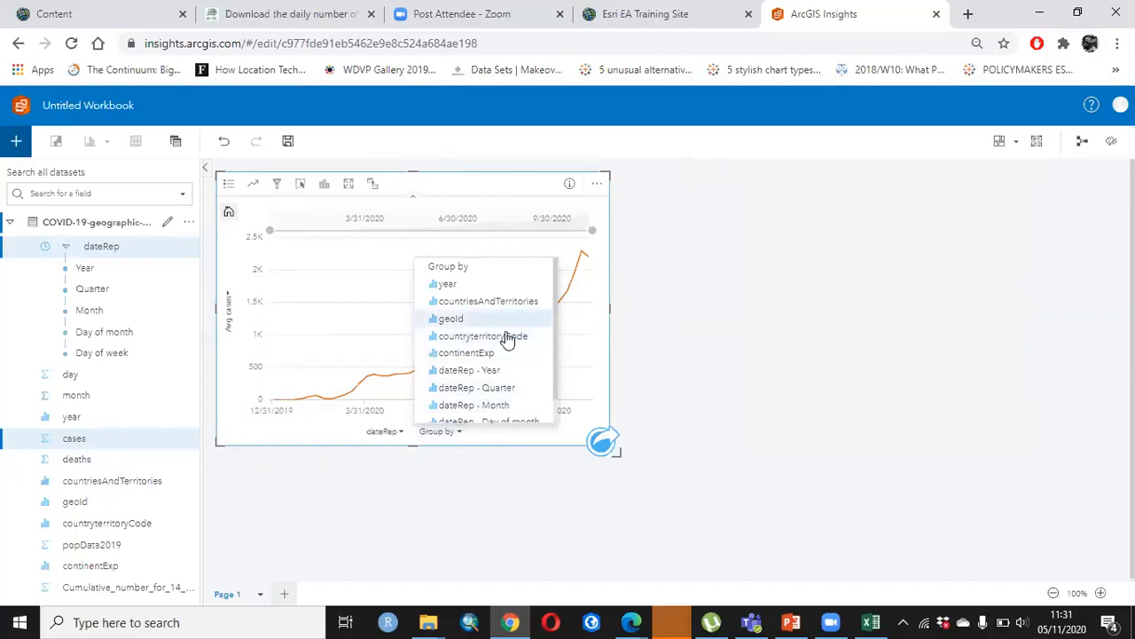
scroll(506, 339, down, 1)
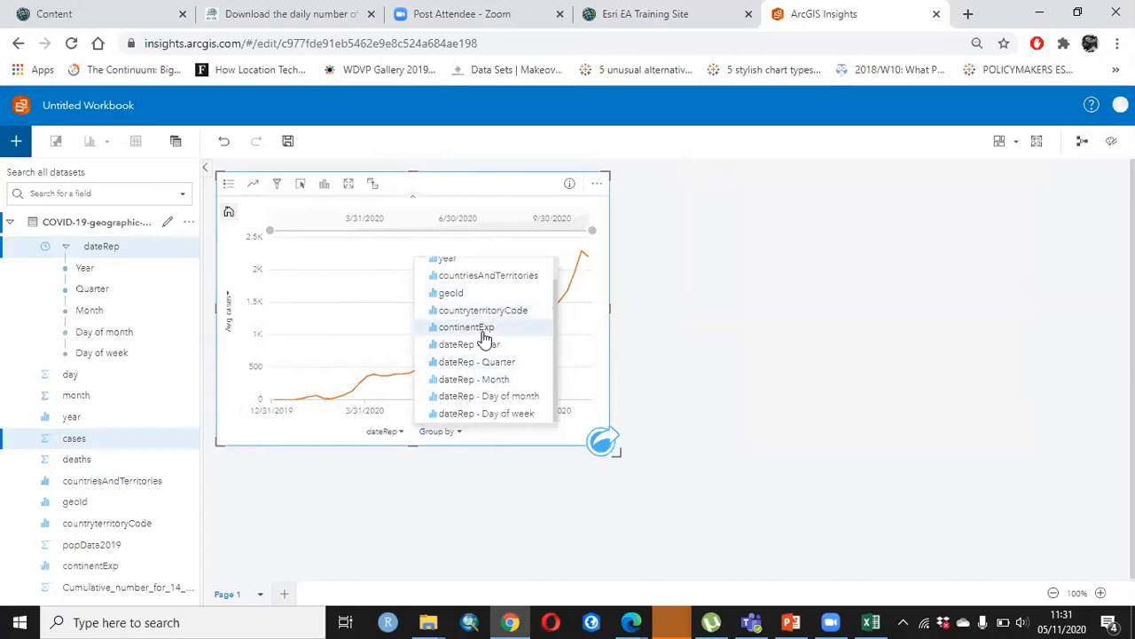
click(485, 331)
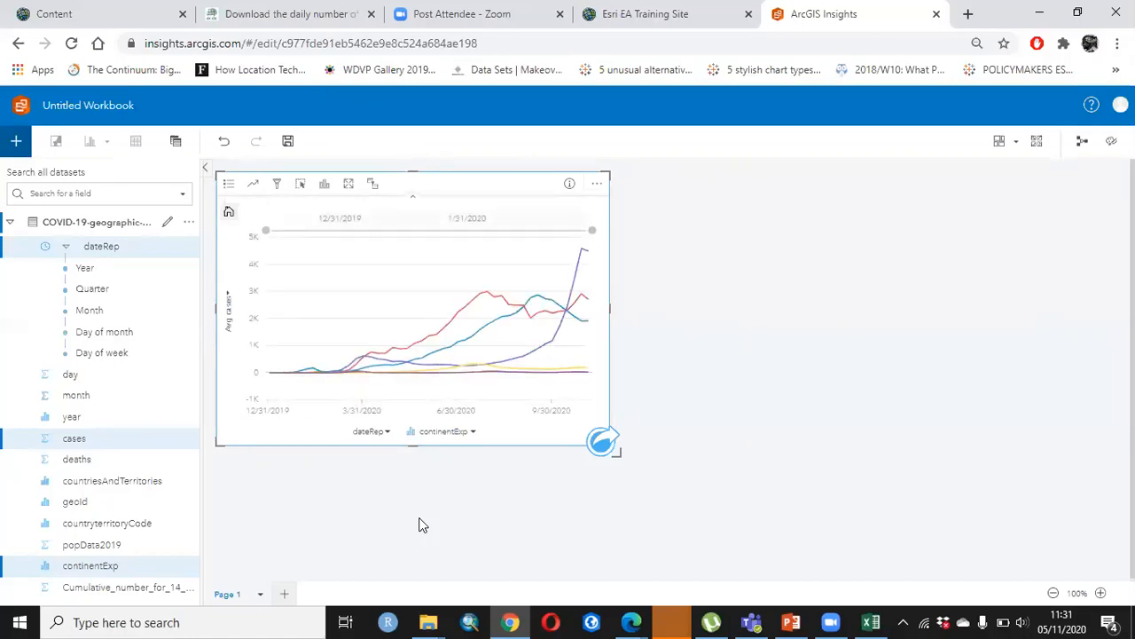
- Change the statistic of the cases field in the time series from average to SUM, and deselect the card
click(230, 302)
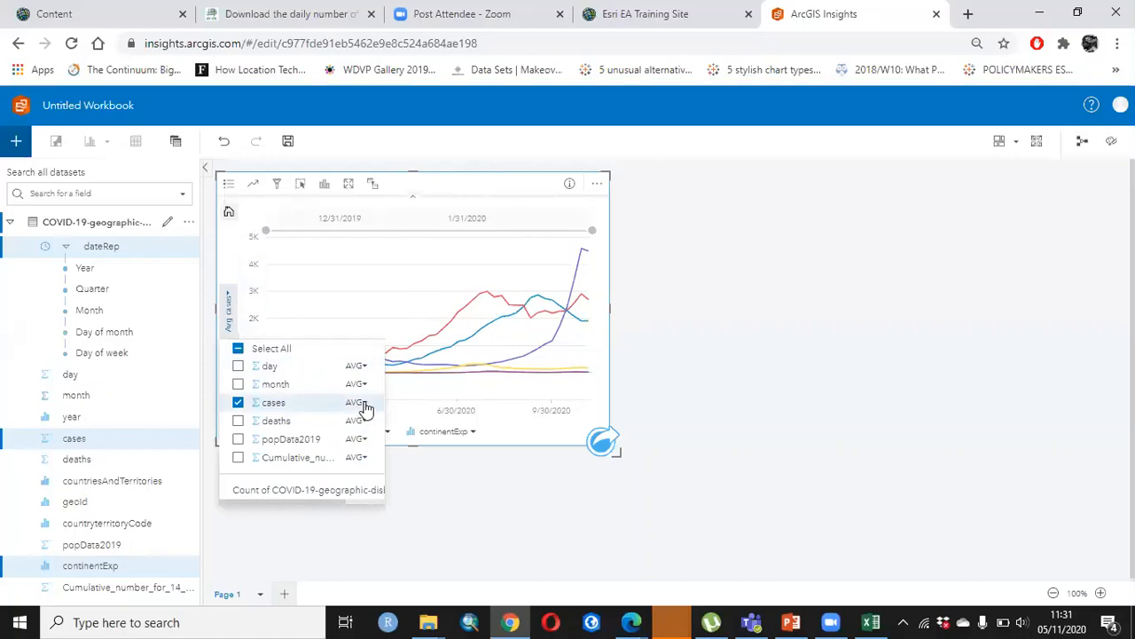
click(356, 402)
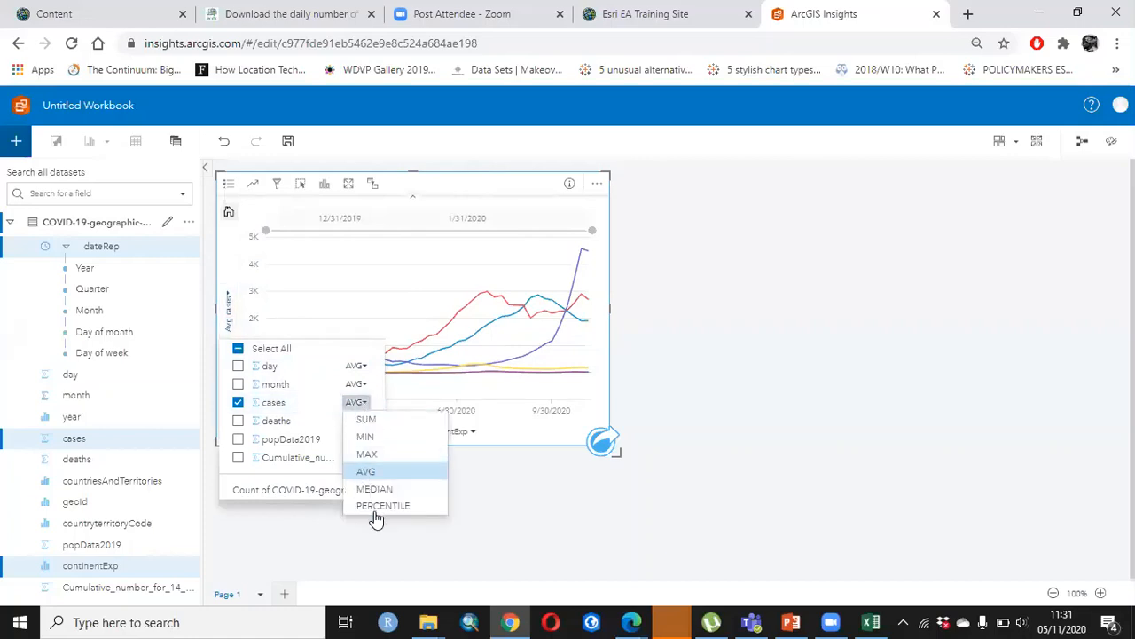
click(367, 419)
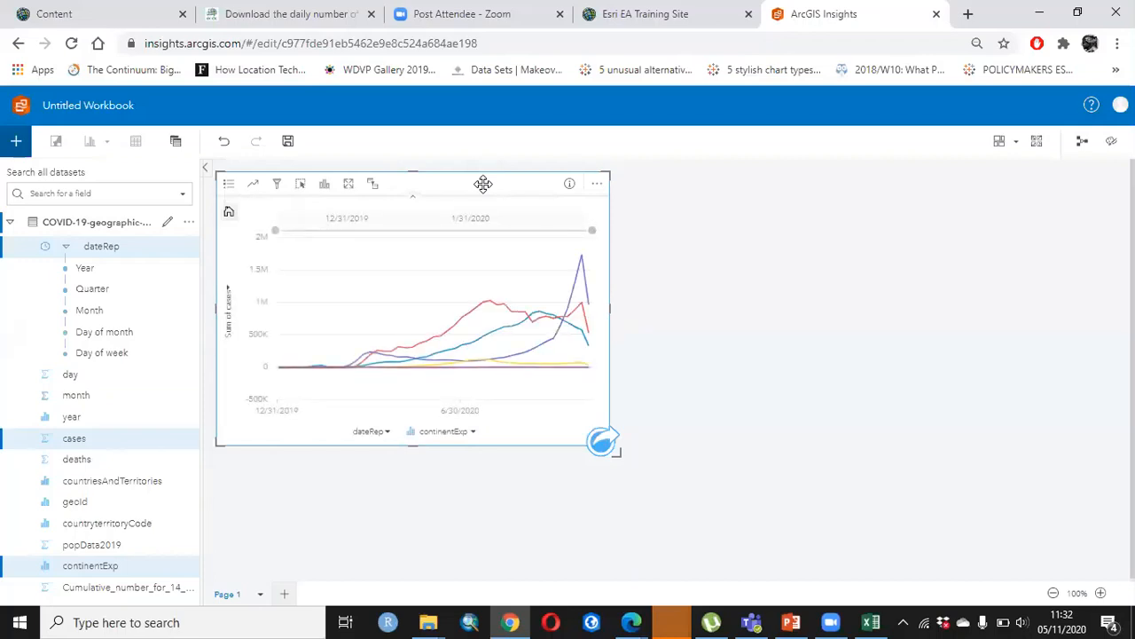
click(778, 276)
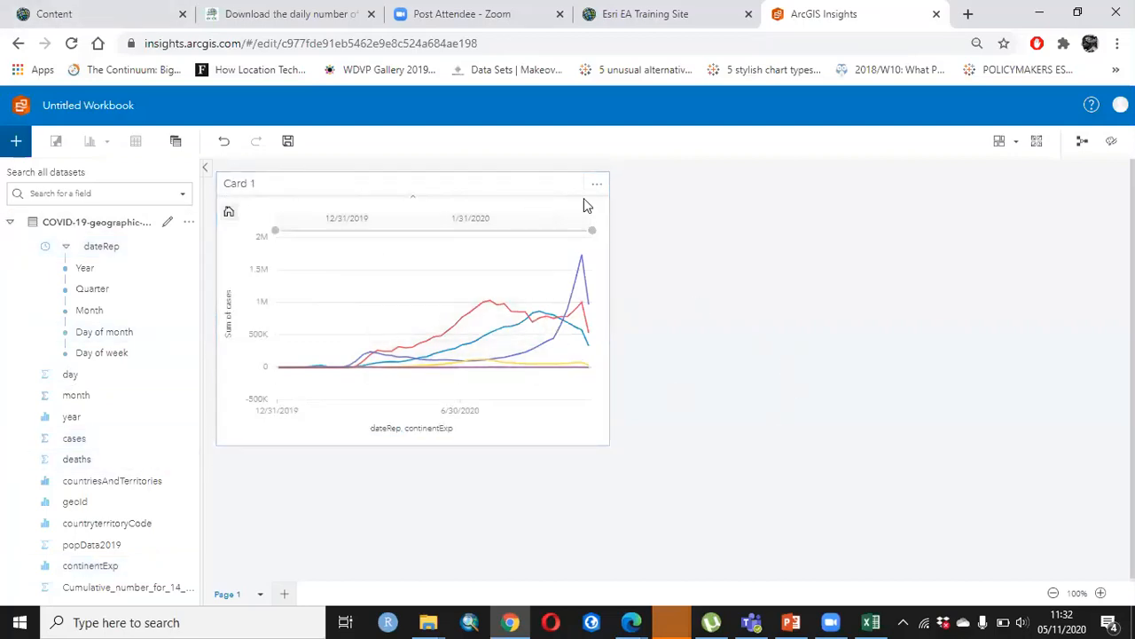
- Show the continentExp legend of Card 1 and inspect the Europe line's peak value, and close the layer options
click(501, 188)
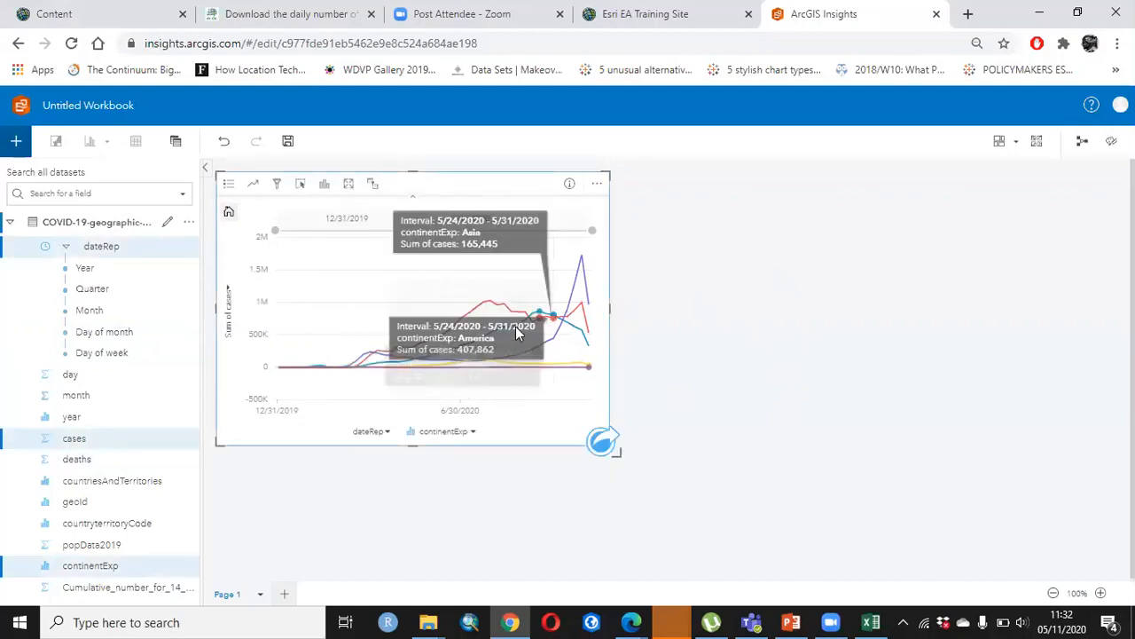
click(228, 183)
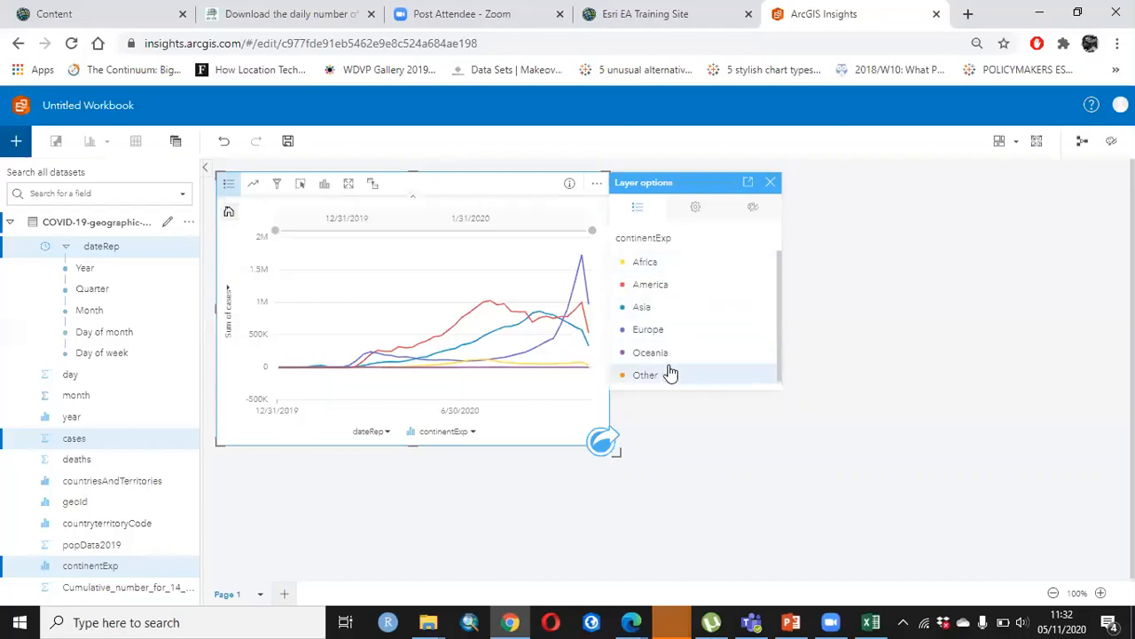
mouse_move(580, 308)
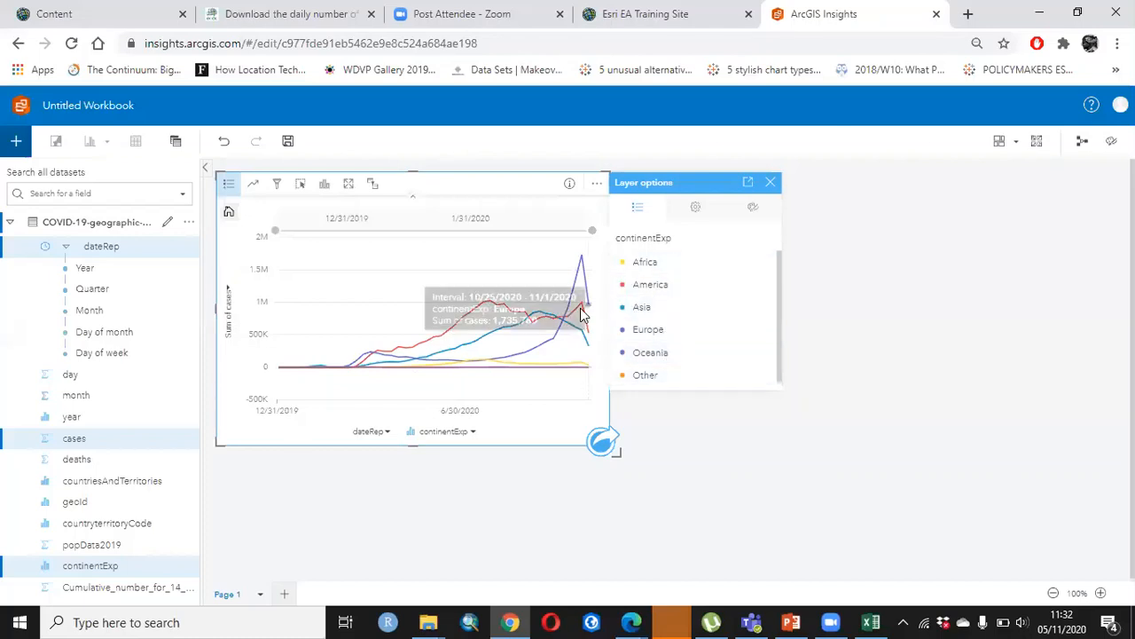
mouse_move(581, 256)
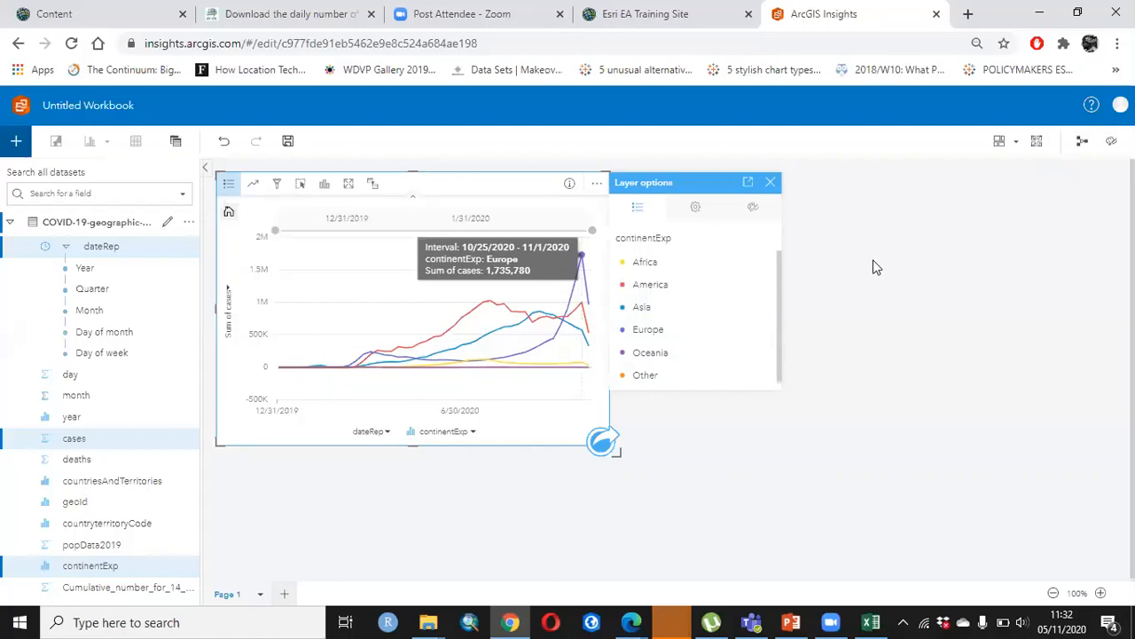
click(820, 235)
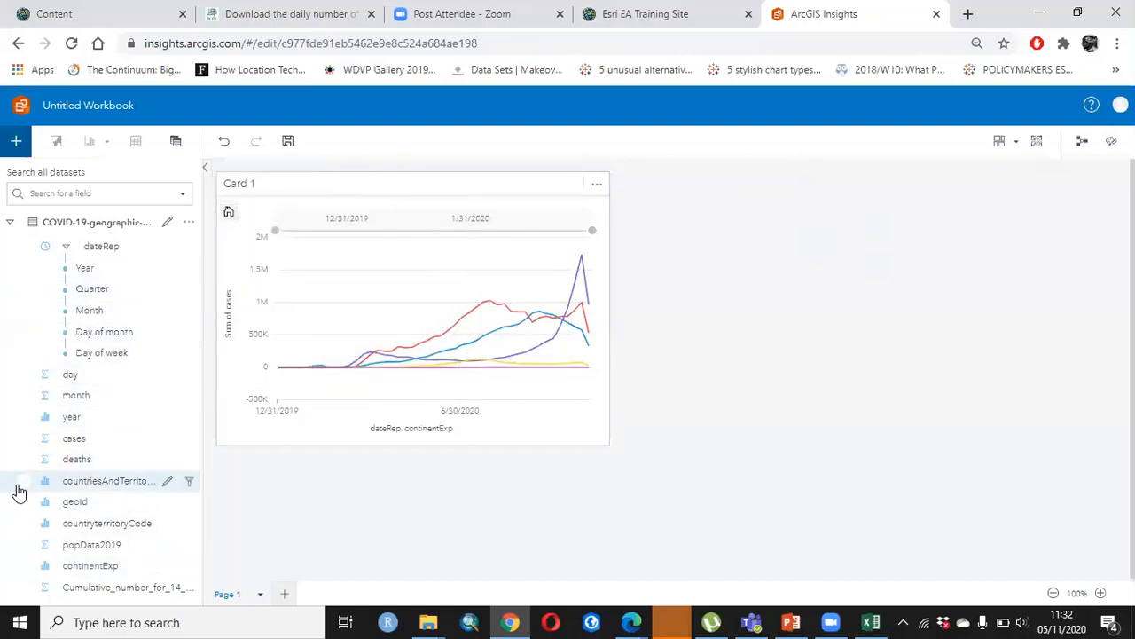
- Create a summary table of cases by countriesAndTerritories on a new card beside Card 1
click(22, 484)
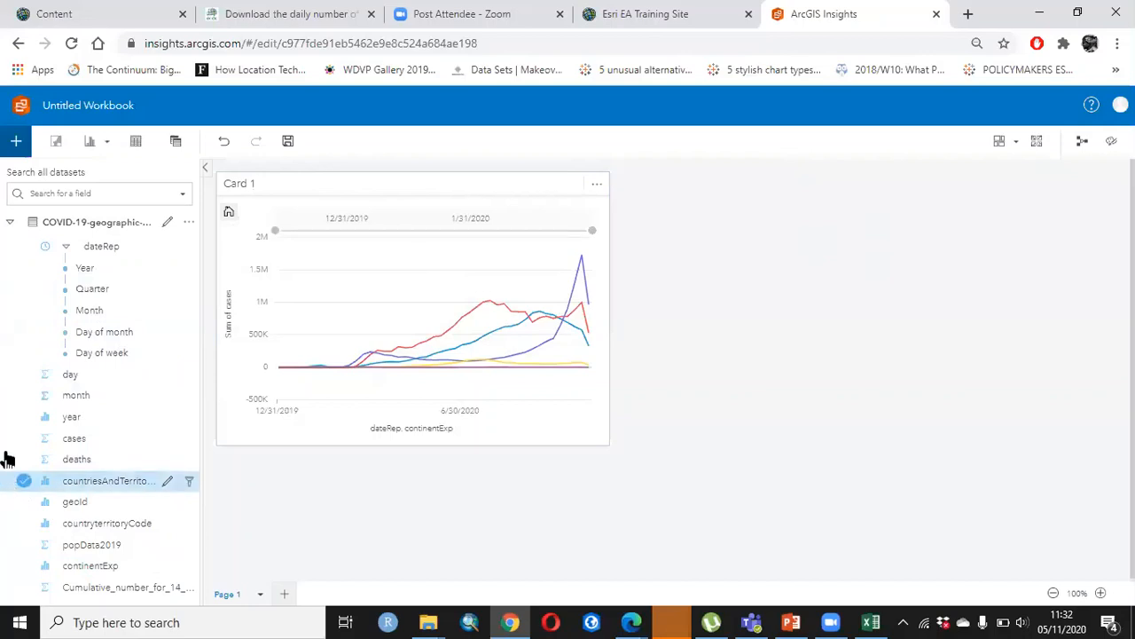
click(22, 439)
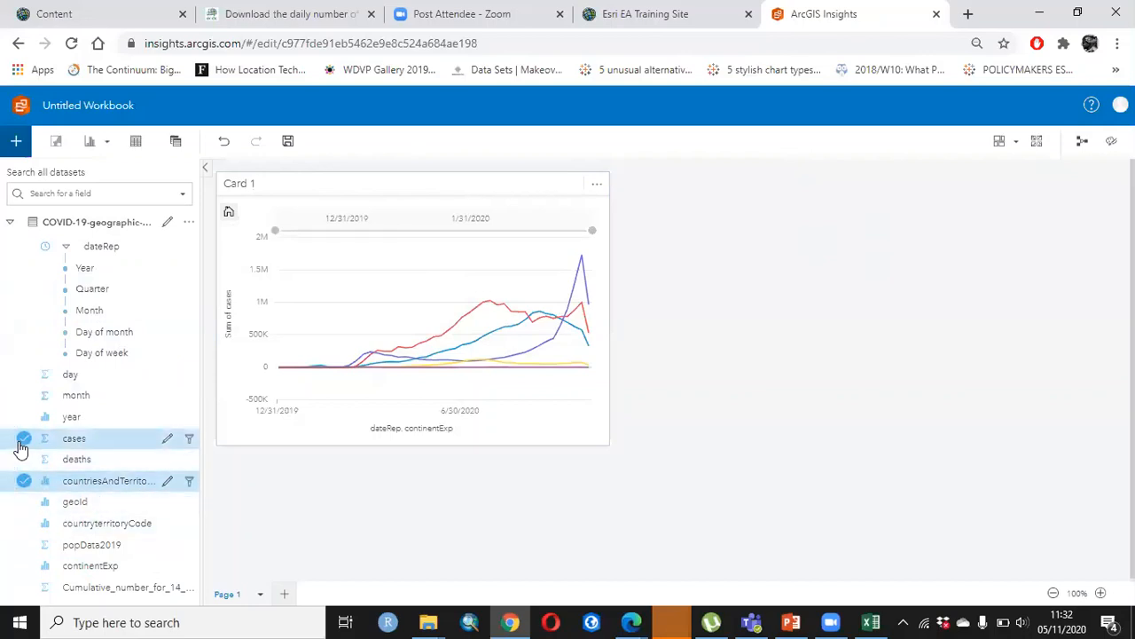
drag(100, 488, 829, 256)
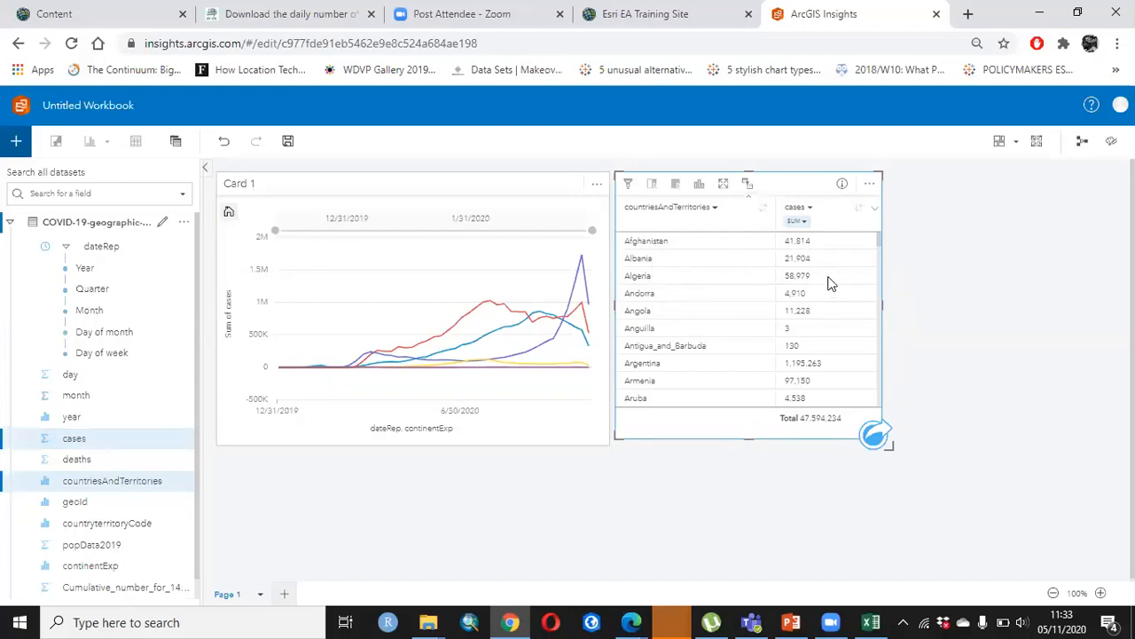
- Convert the countries summary table to a Bubble Chart and widen its card
click(871, 186)
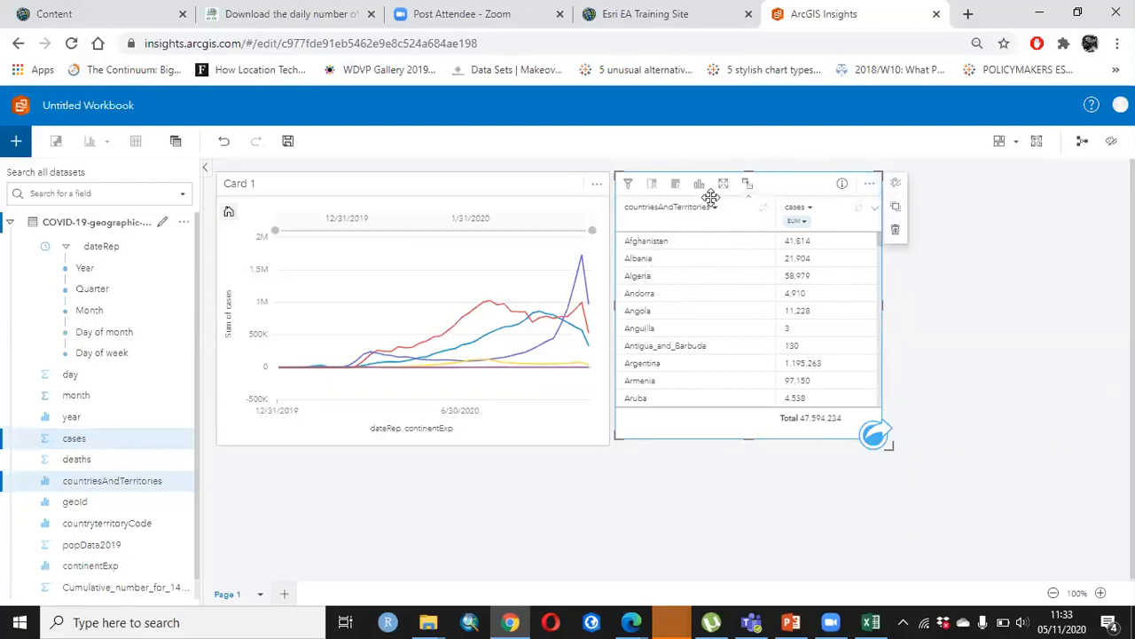
click(699, 185)
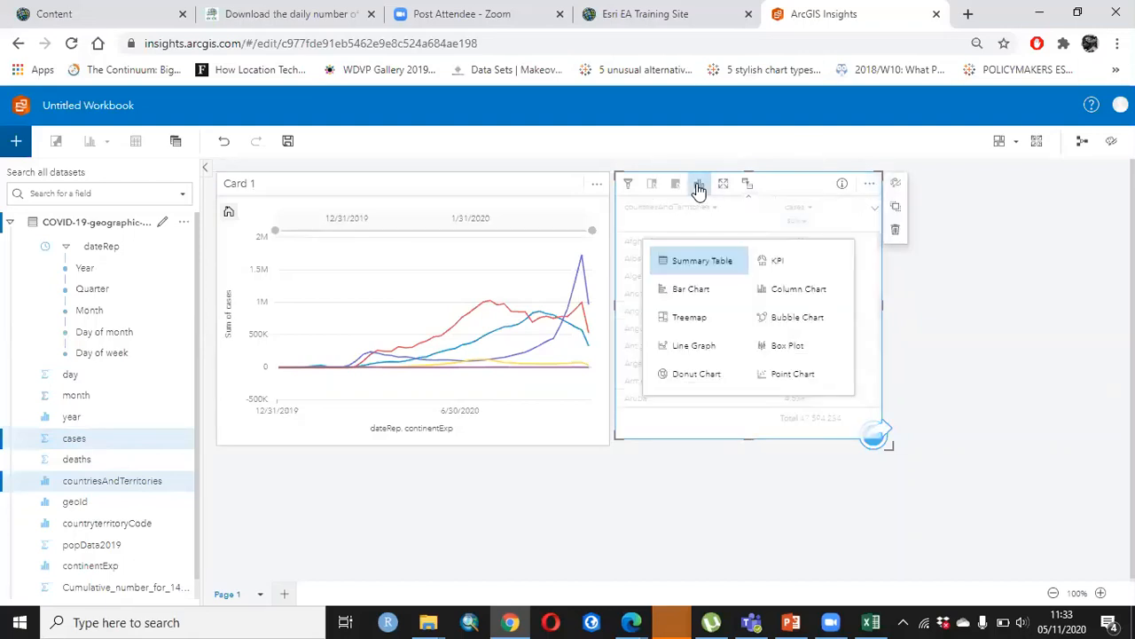
click(803, 330)
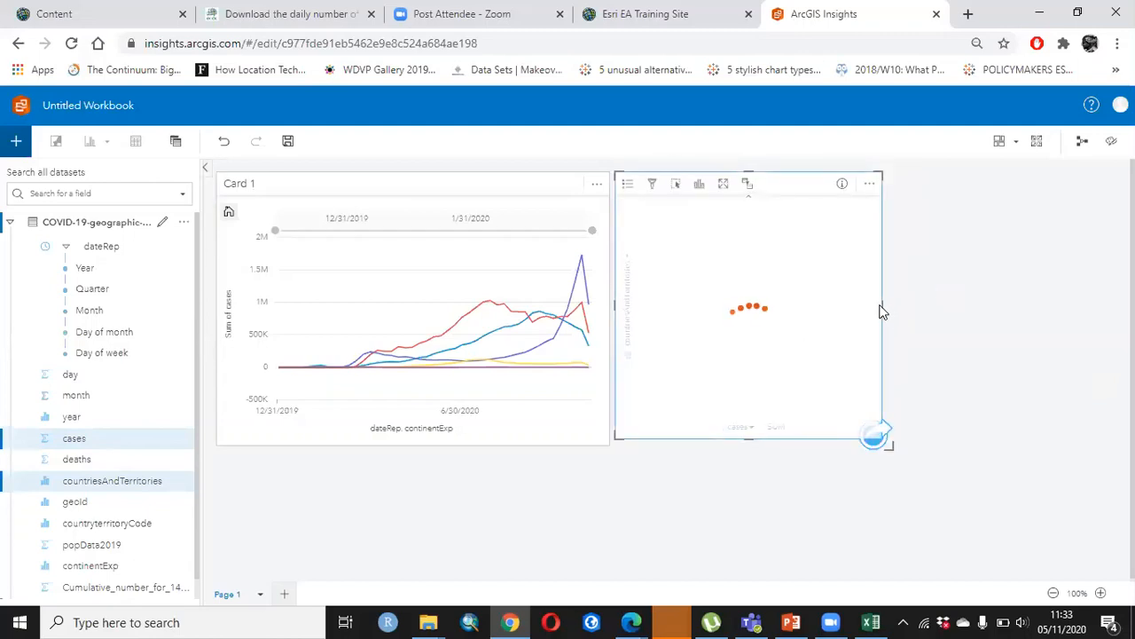
drag(881, 302, 1017, 284)
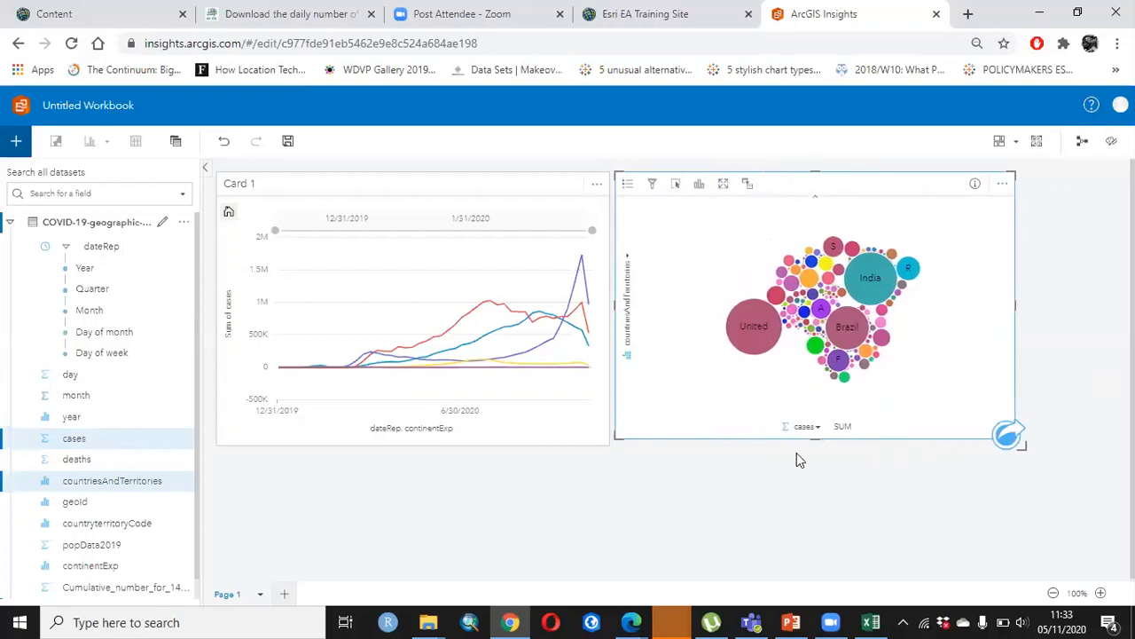
click(837, 461)
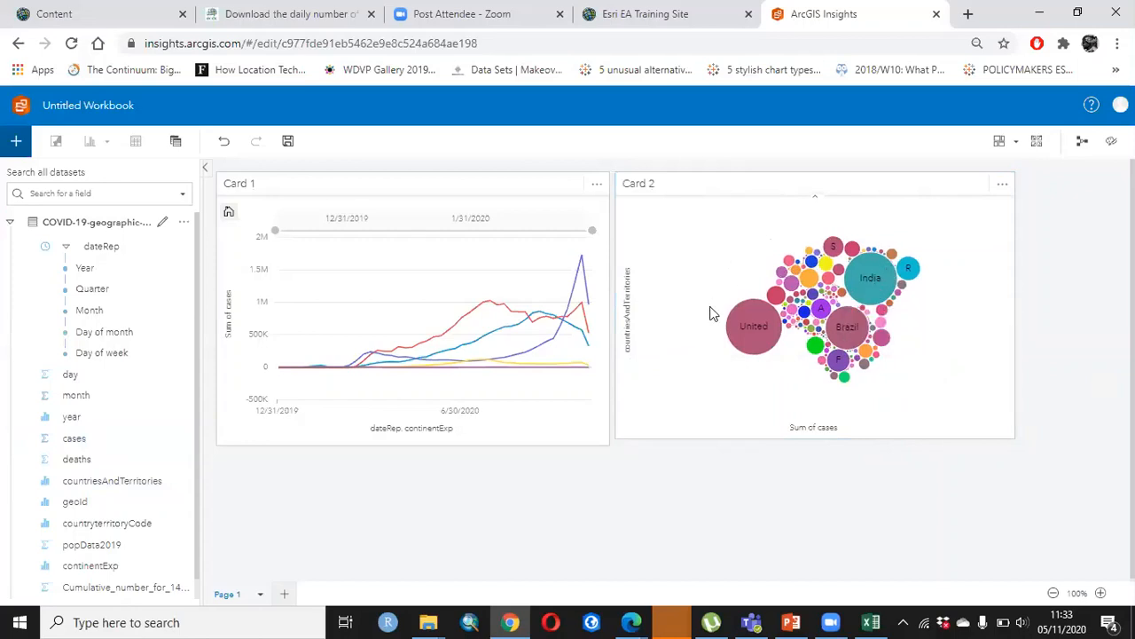
- Inspect the country bubbles in Card 2 and convert the chart to a Treemap
click(691, 246)
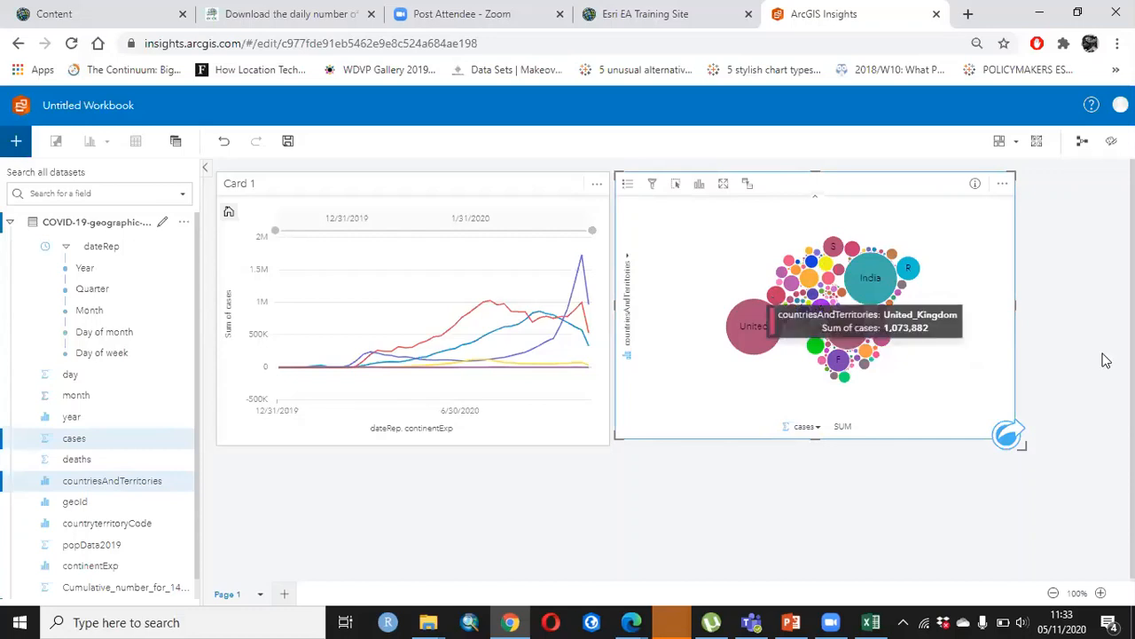
click(735, 203)
click(733, 206)
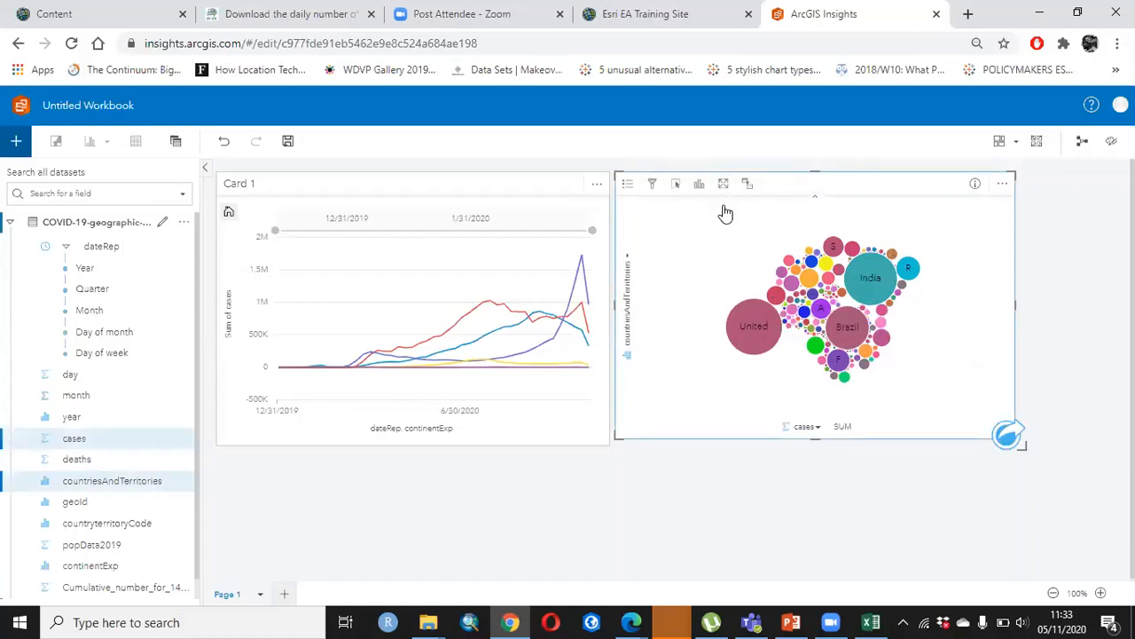
click(699, 183)
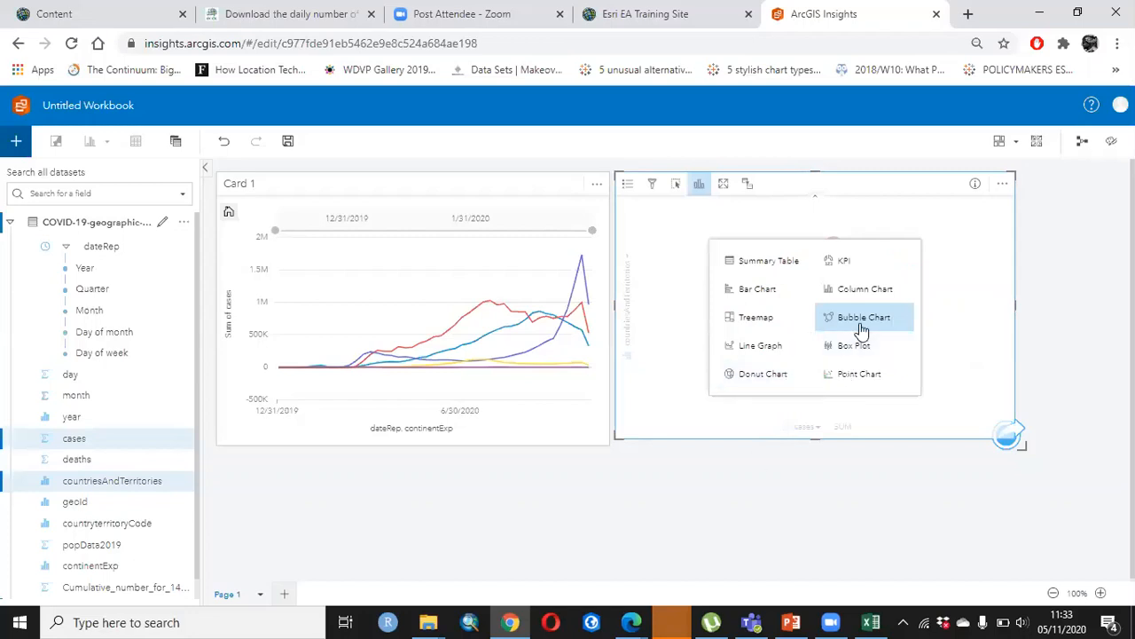
click(730, 357)
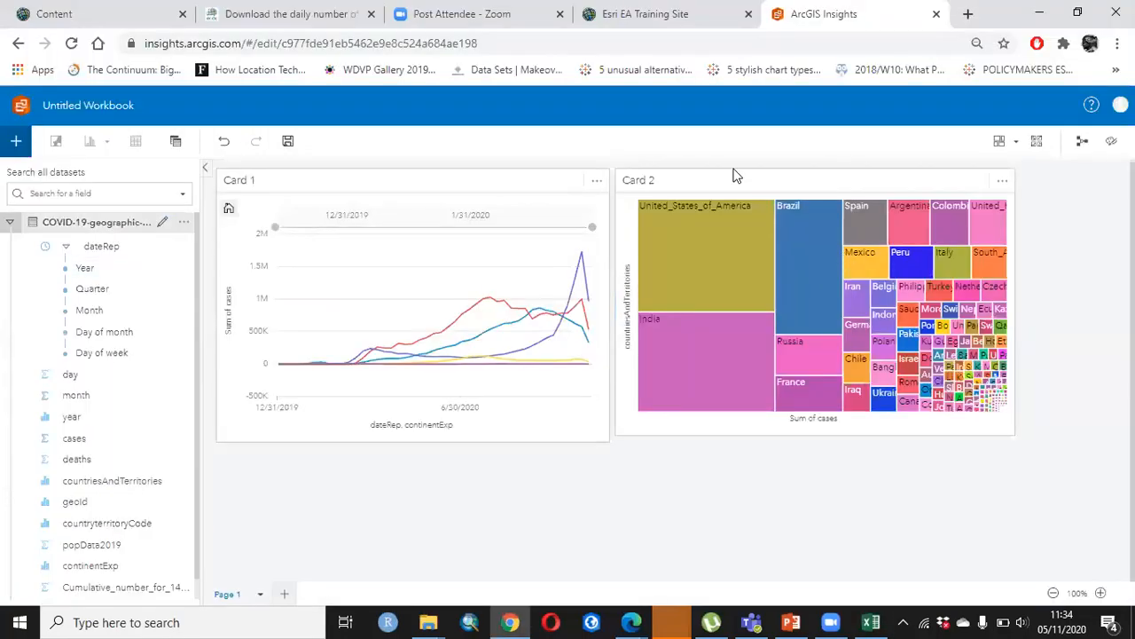
- Start adding data to the page and search the Boundaries content for "world"
key(alt+a)
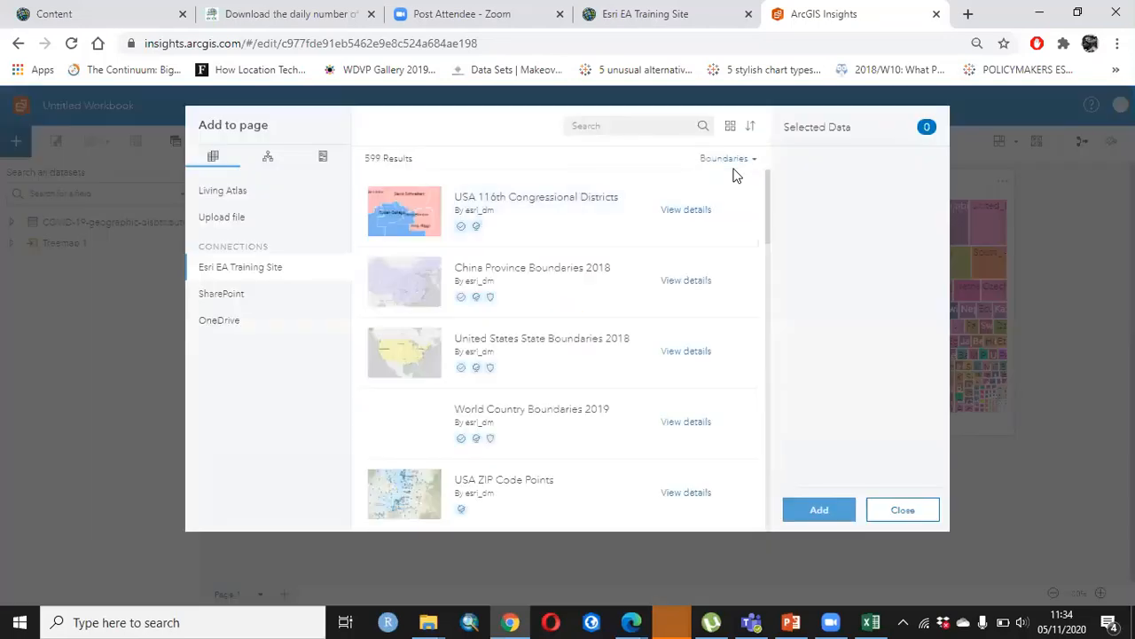
click(610, 131)
text(world)
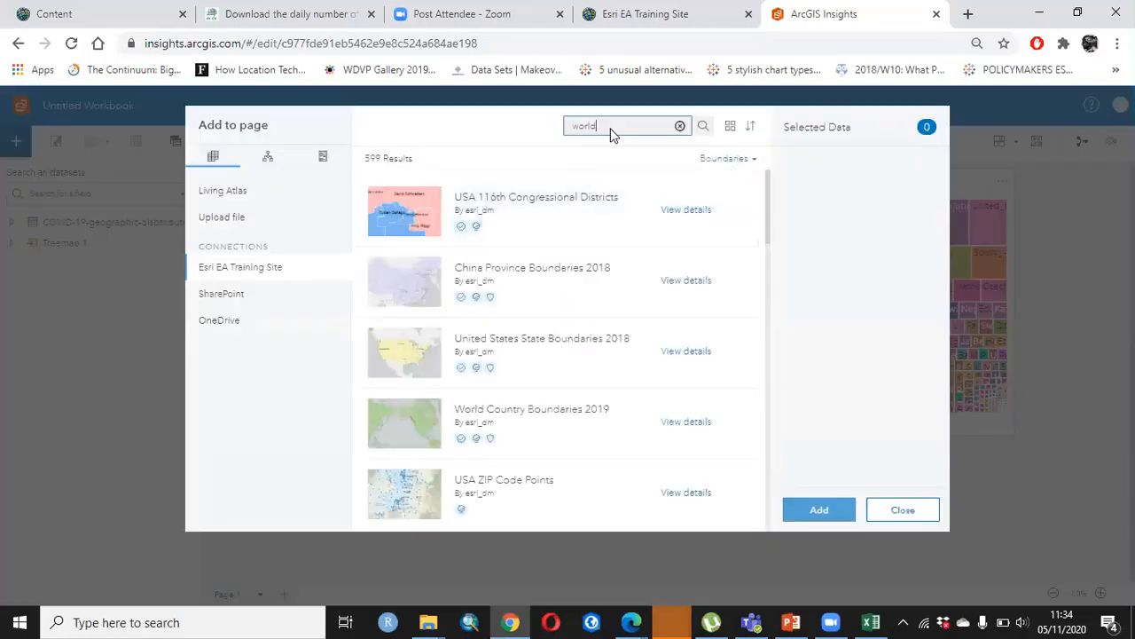
key(Return)
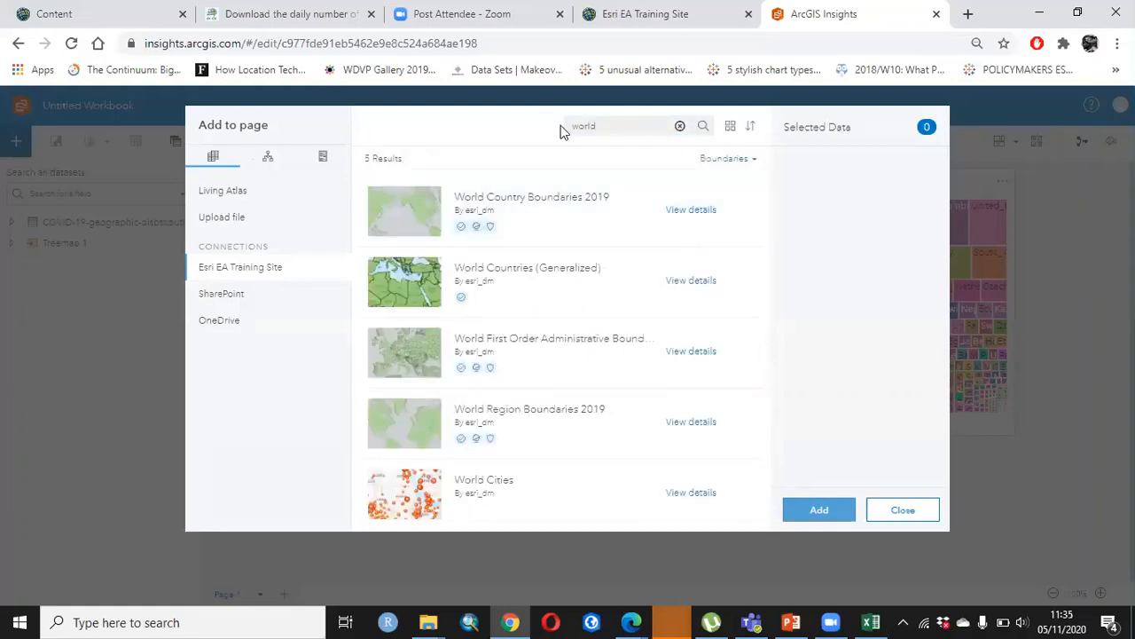
- Choose World Country Boundaries 2019 from the "world" results, clear its Select all sublayer choice, and add the data to the page
click(609, 125)
double_click(610, 125)
text(wor)
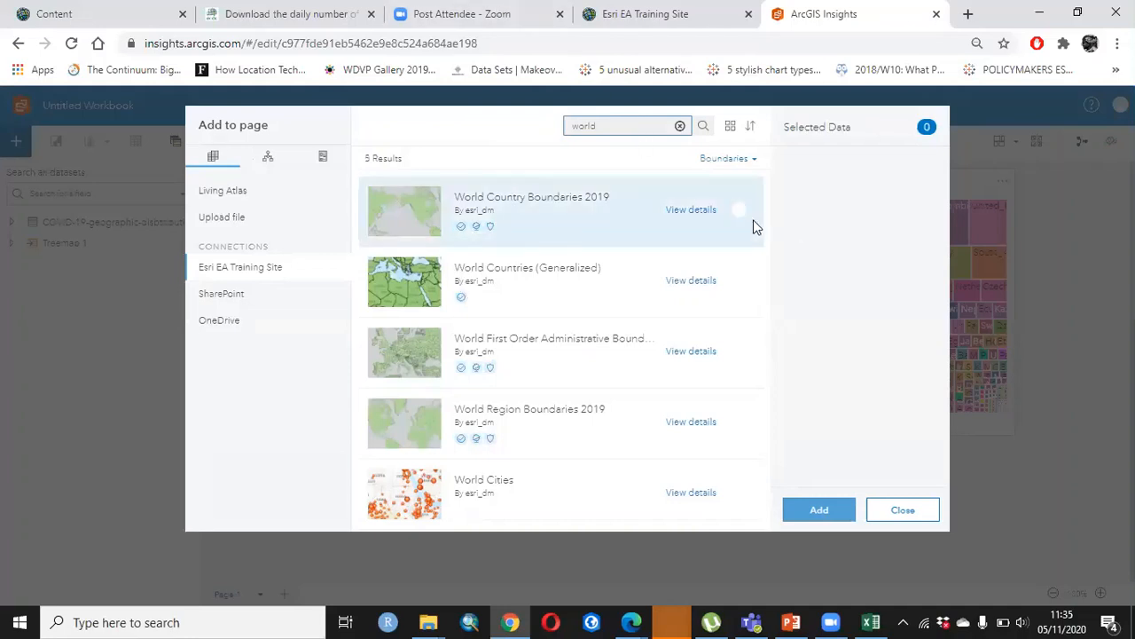
click(682, 236)
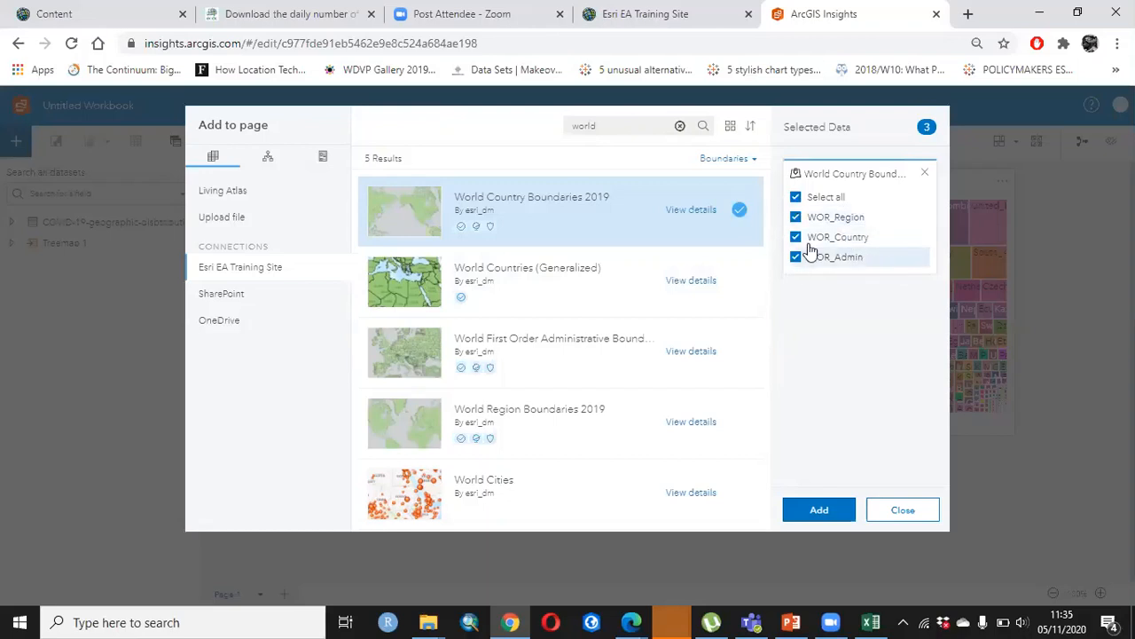
click(796, 196)
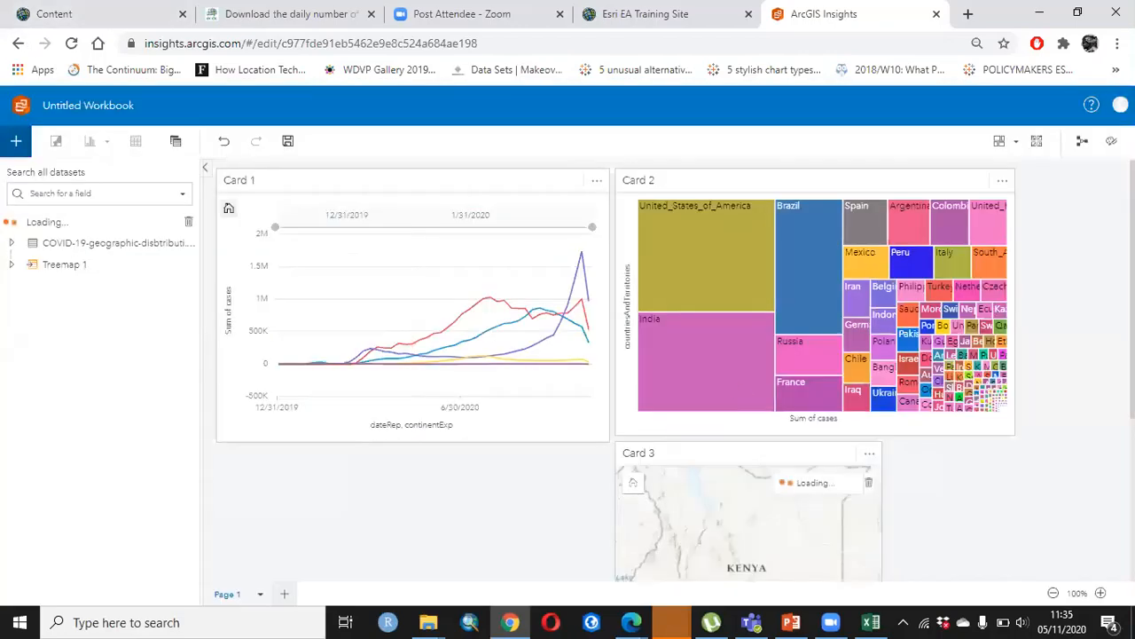
- Check the loaded WOR_Country boundaries map in Card 3 and widen the dataset list so full dataset names fit
scroll(968, 328, down, 3)
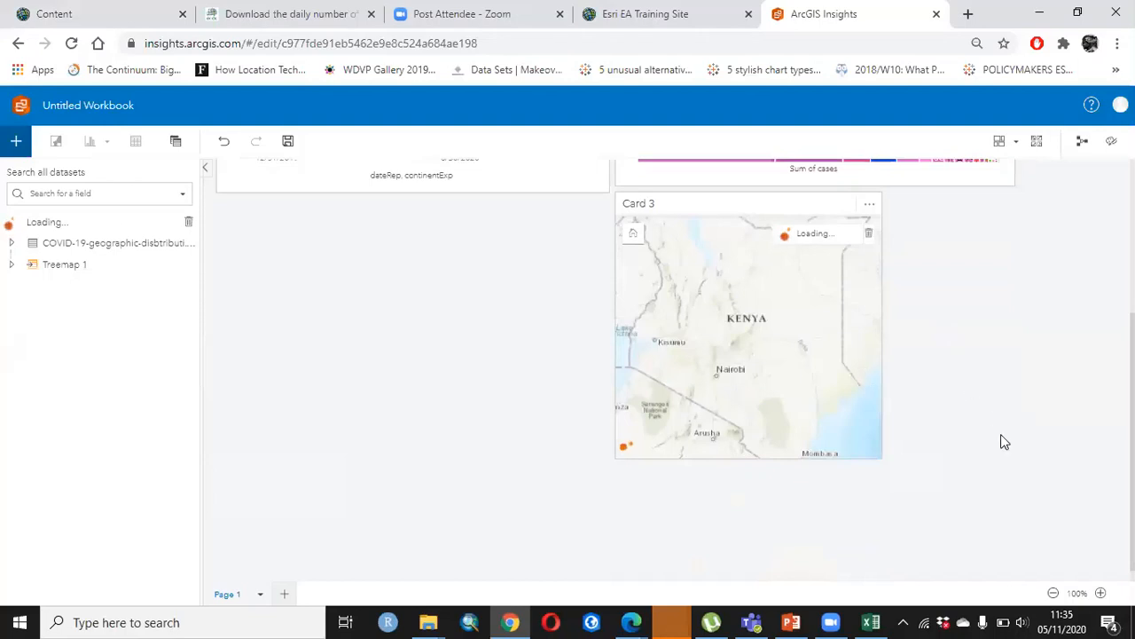
scroll(1000, 434, up, 2)
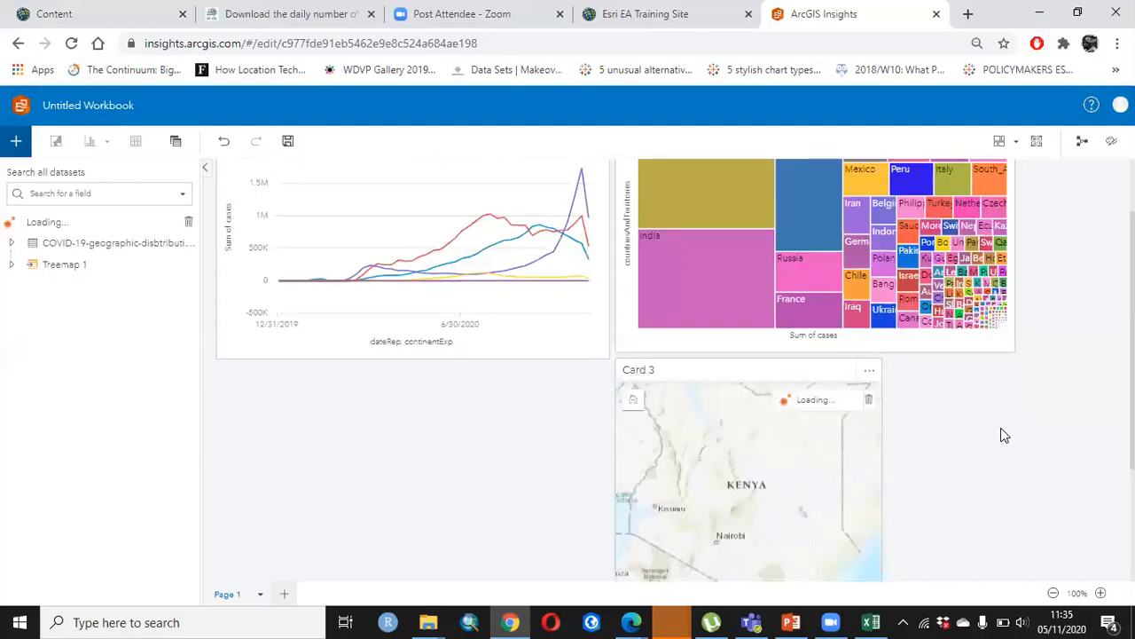
scroll(1001, 434, down, 1)
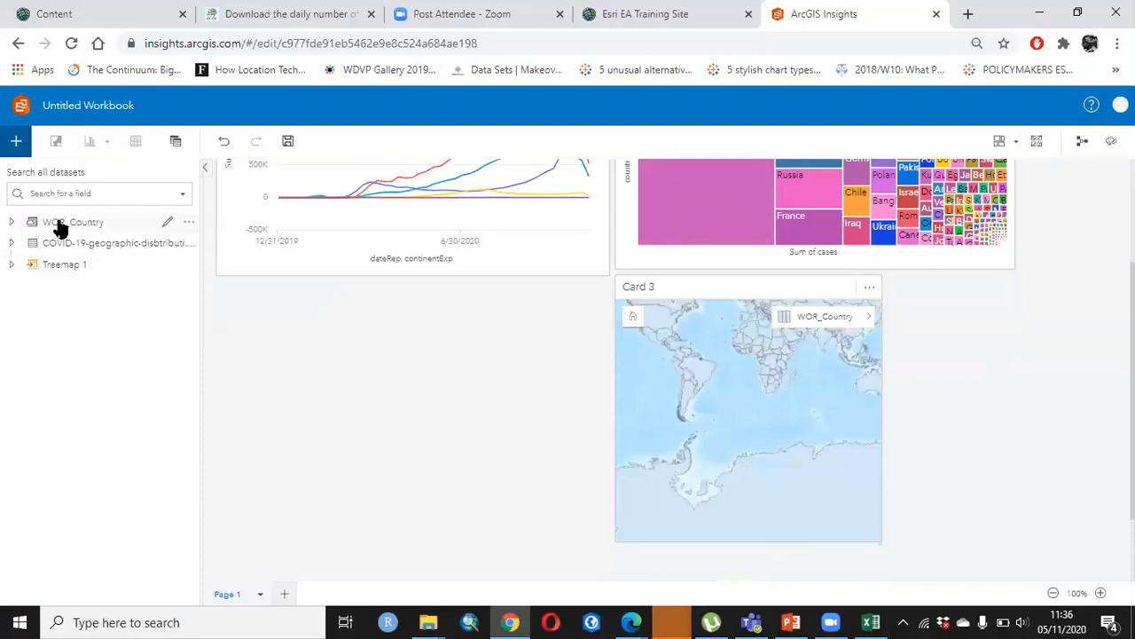
click(10, 224)
drag(317, 277, 311, 286)
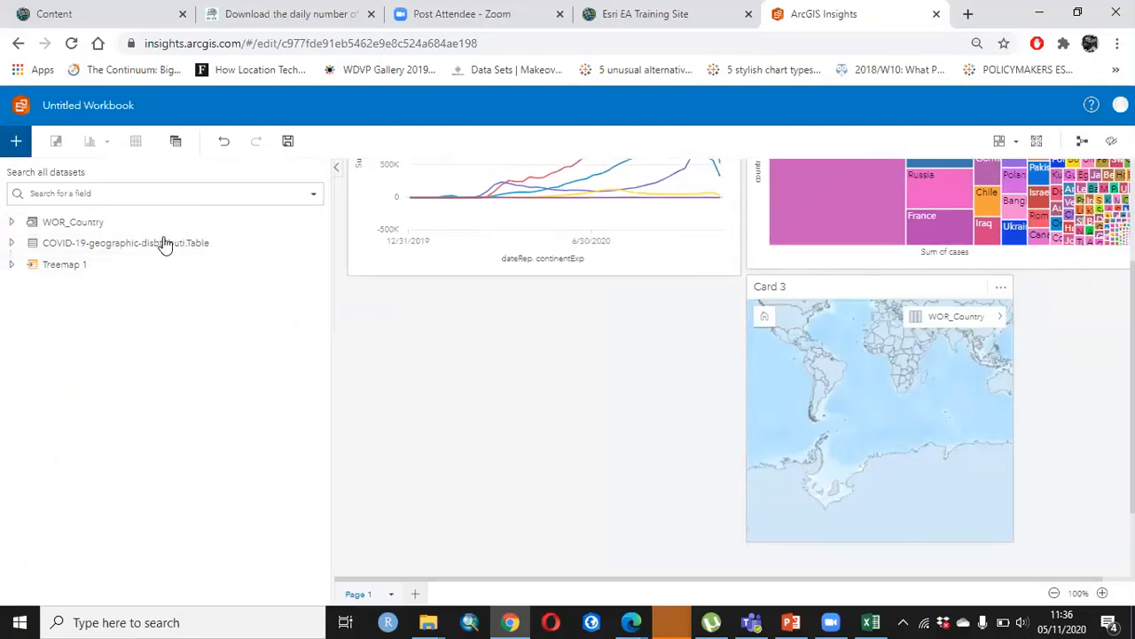
- Start enabling location on the COVID-19 geographic distribution table and set the location type to Geography
mouse_move(157, 246)
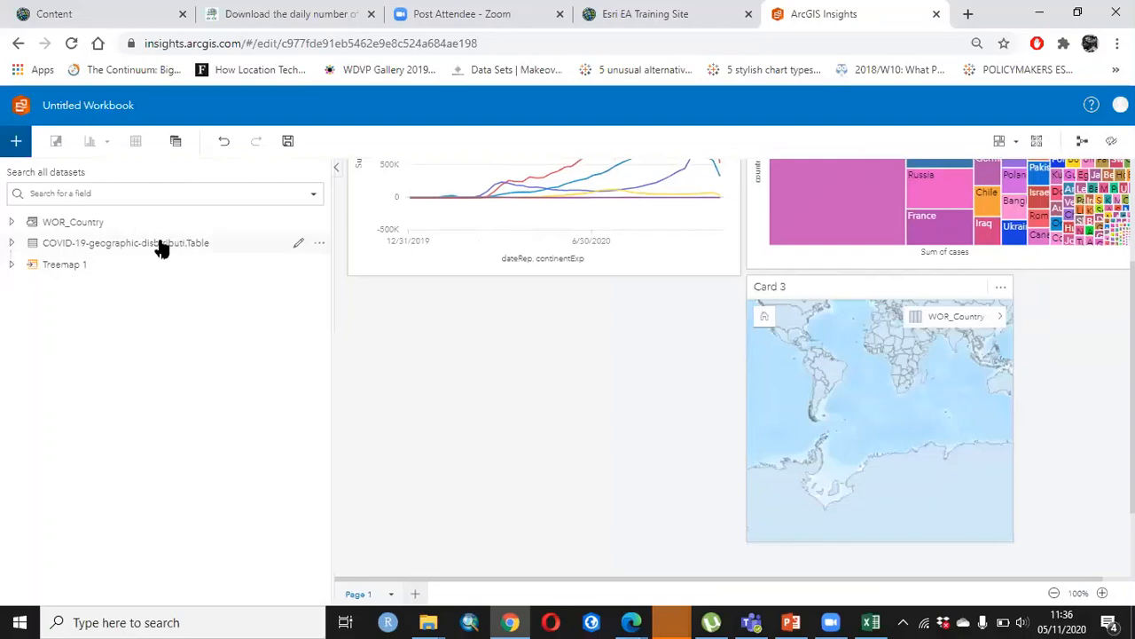
click(318, 245)
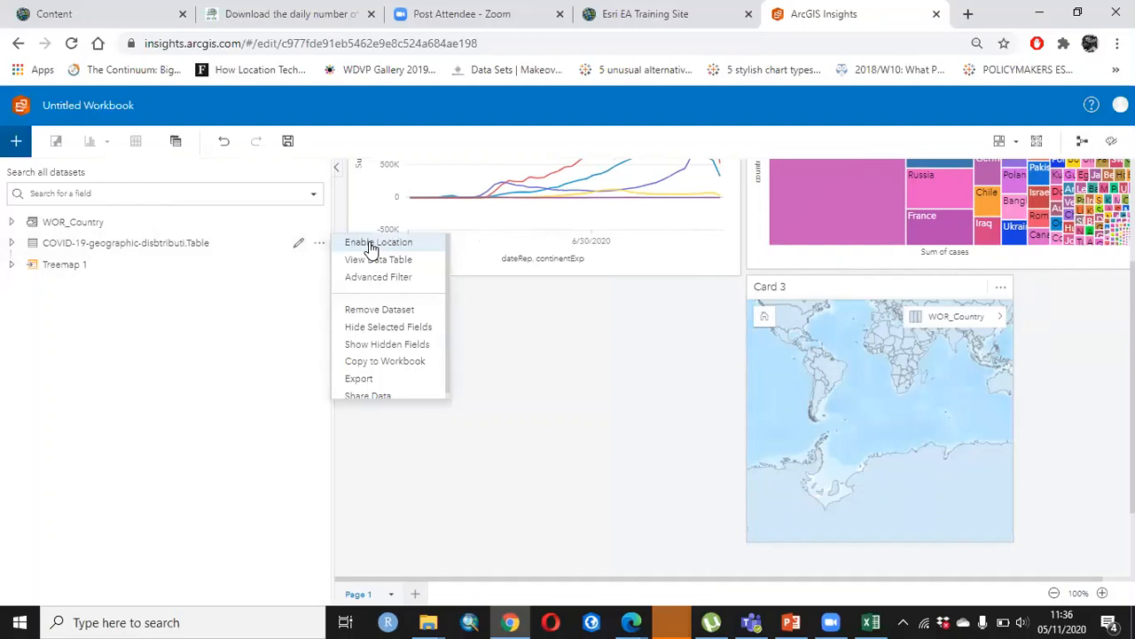
click(372, 246)
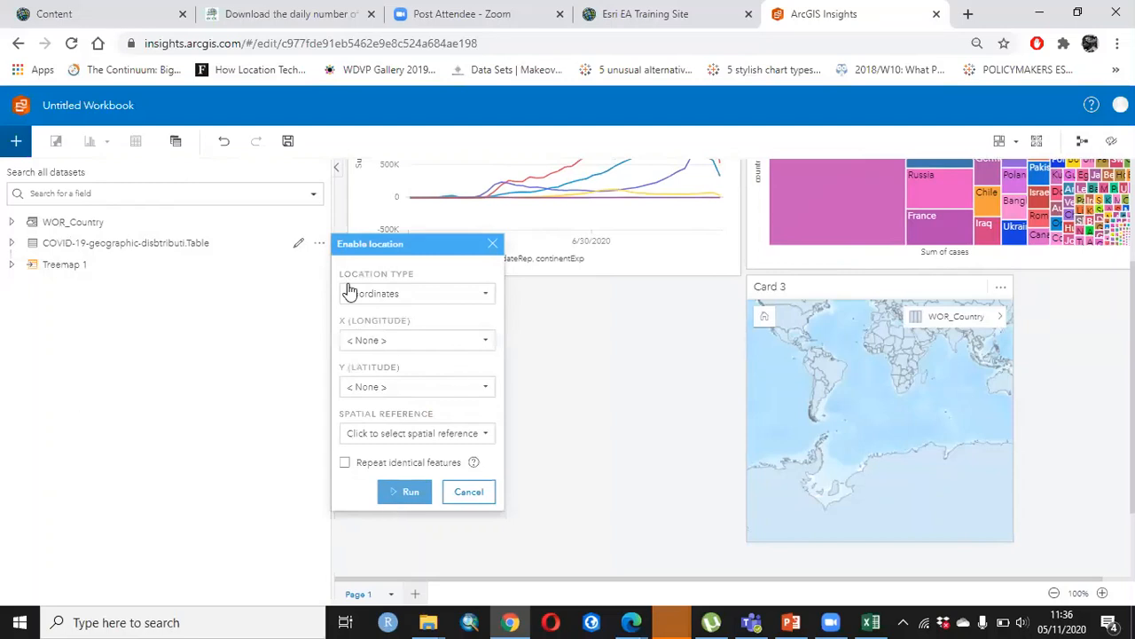
click(487, 306)
click(340, 298)
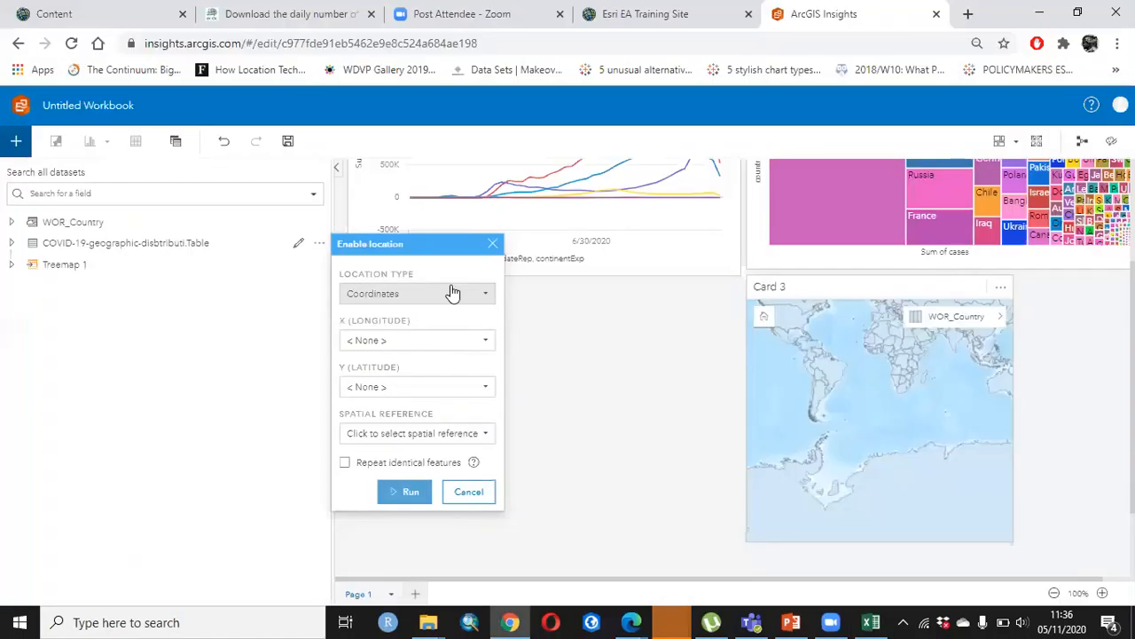
click(485, 299)
click(404, 348)
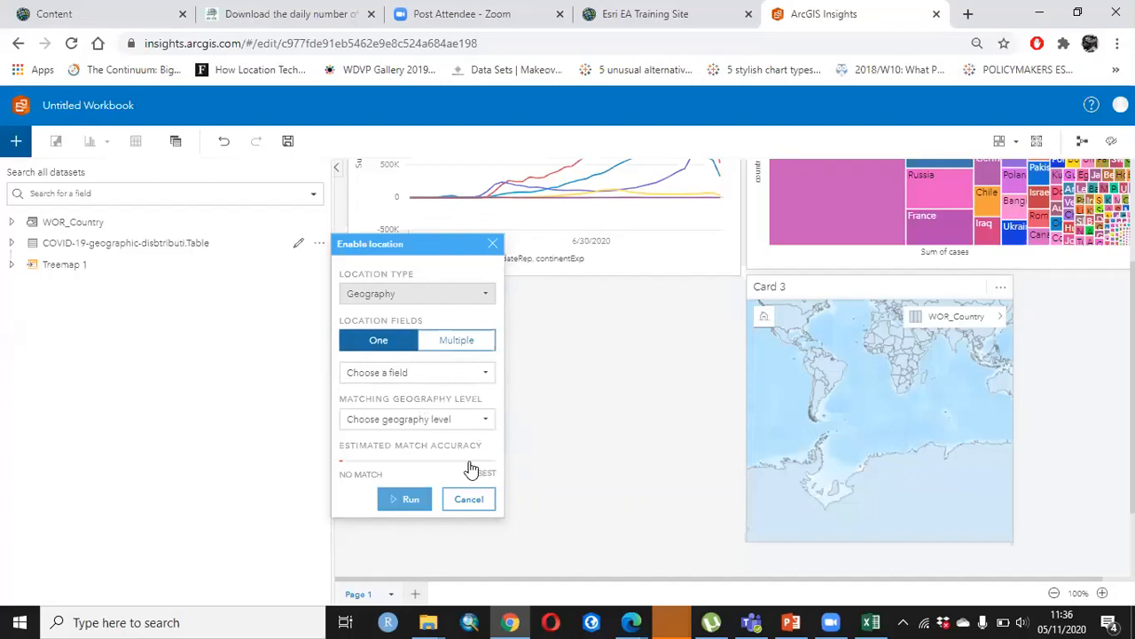
- Check the countriesAndTerritories column in the Excel workbook and choose it as the single location field in ArcGIS Insights
click(424, 372)
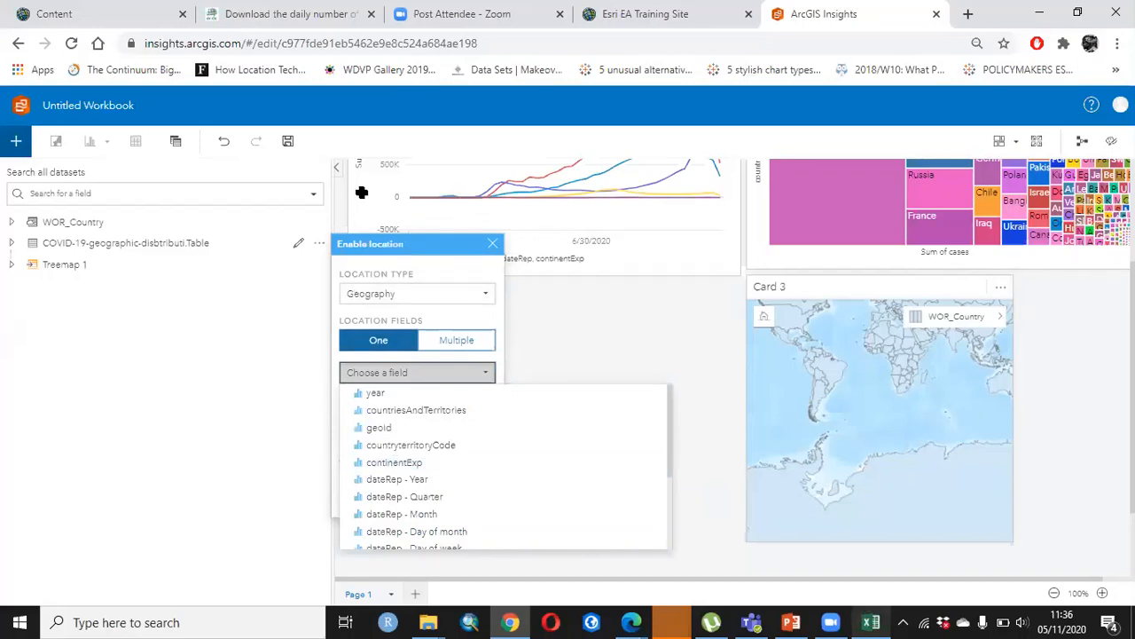
double_click(403, 169)
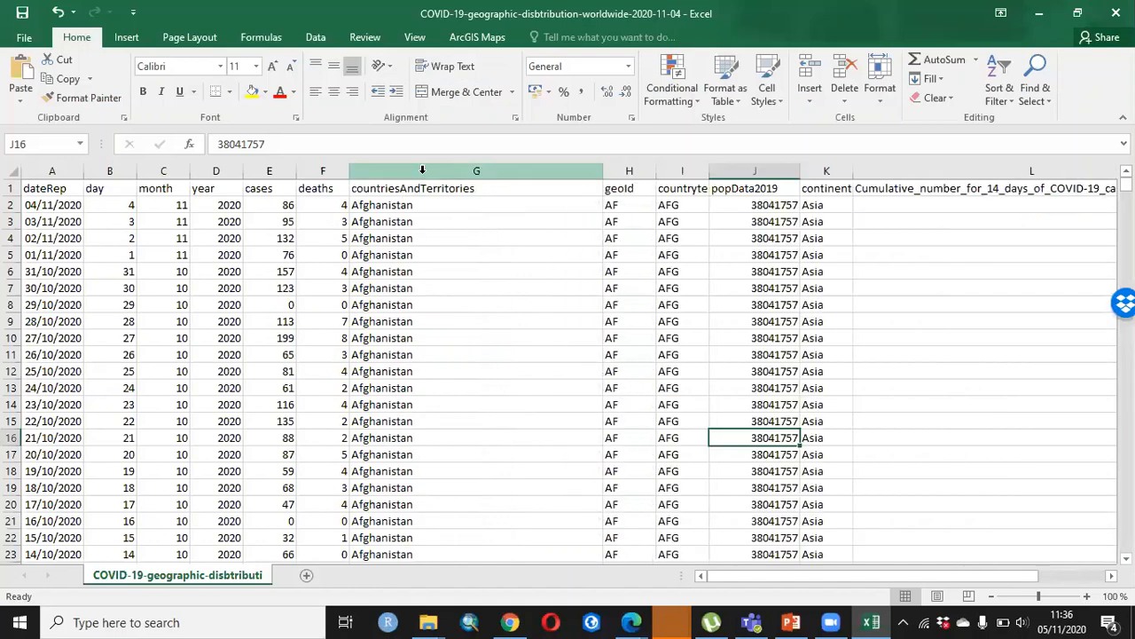
click(477, 170)
scroll(476, 355, down, 7)
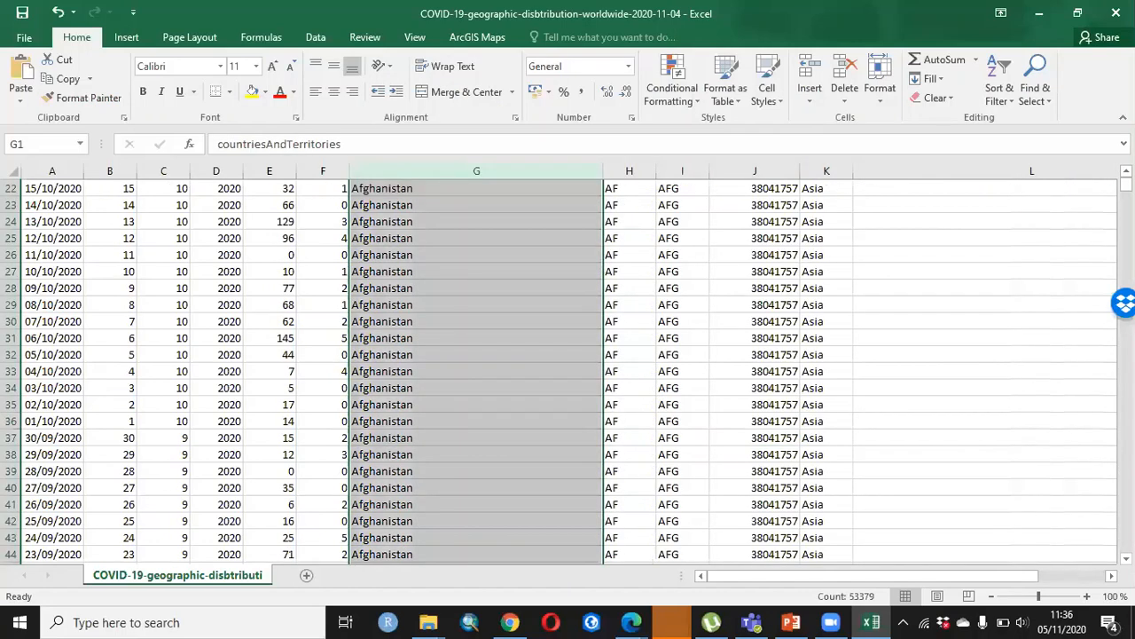
scroll(516, 343, down, 10)
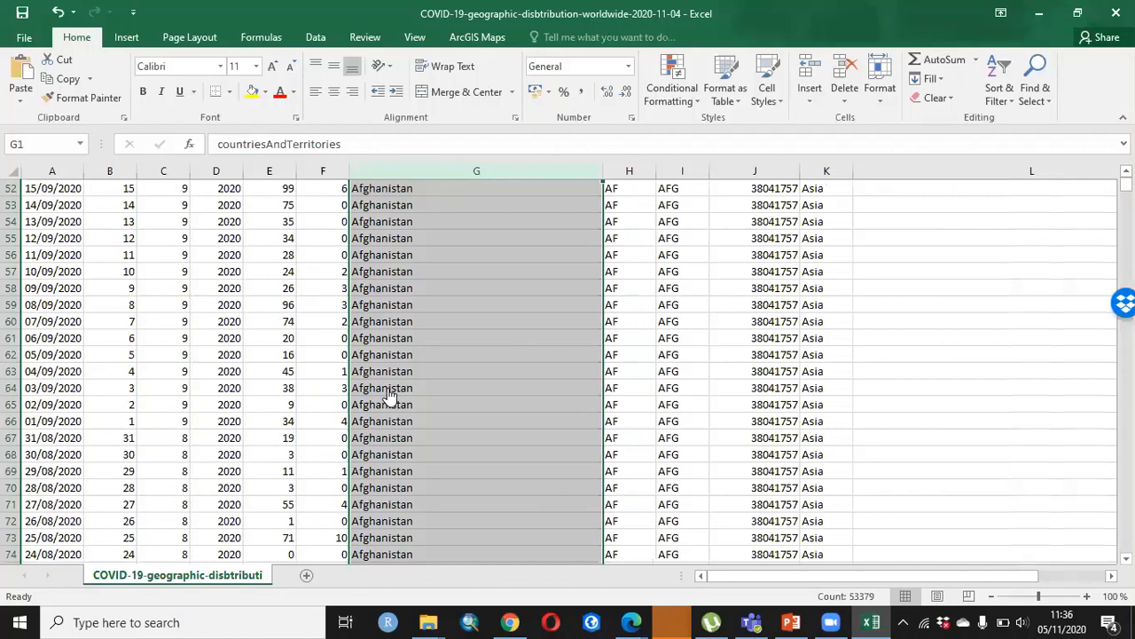
key(alt+Tab)
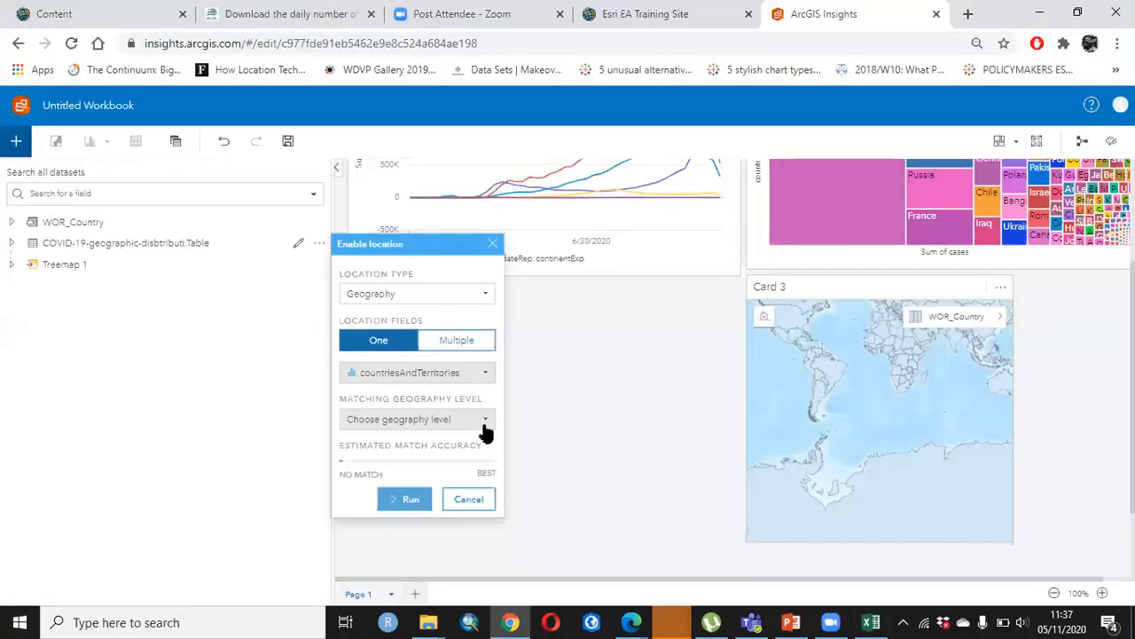
- Set the matching geography level to WOR_Country and run Enable location
click(486, 432)
click(400, 439)
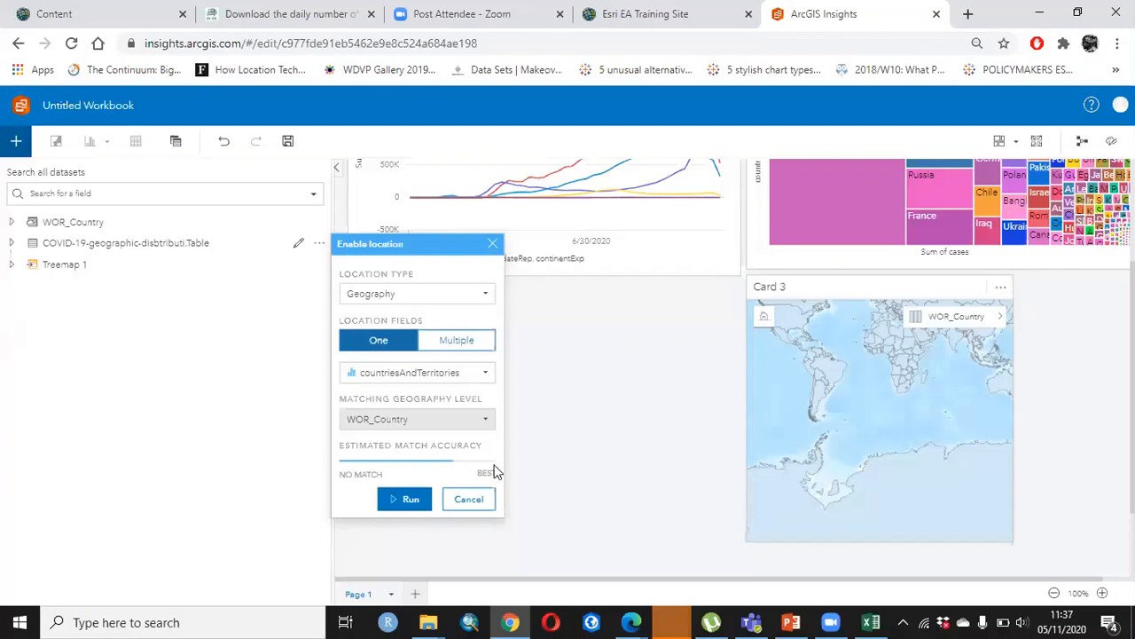
click(415, 501)
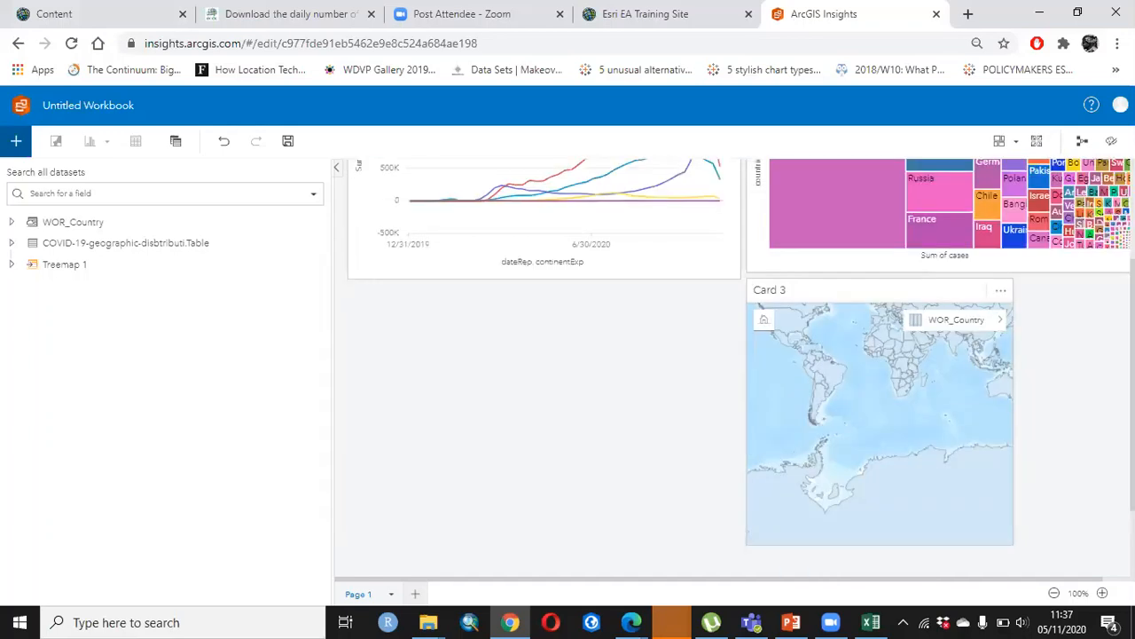
- Create a new map card from the COVID-19 table's cases field below the line chart
click(9, 245)
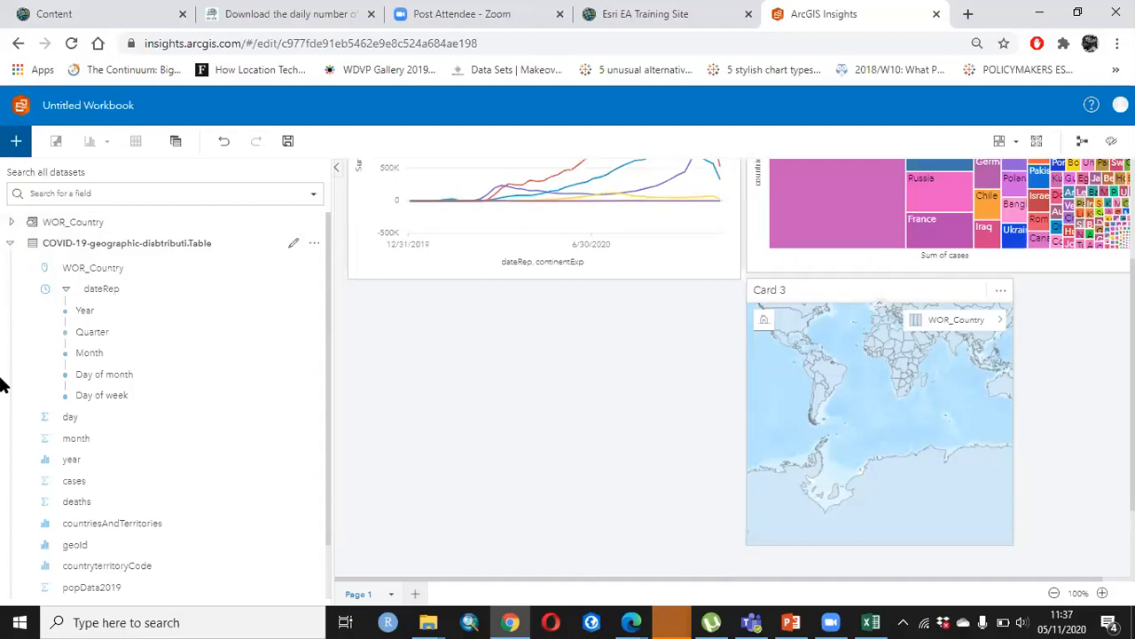
scroll(49, 316, down, 2)
drag(282, 418, 400, 348)
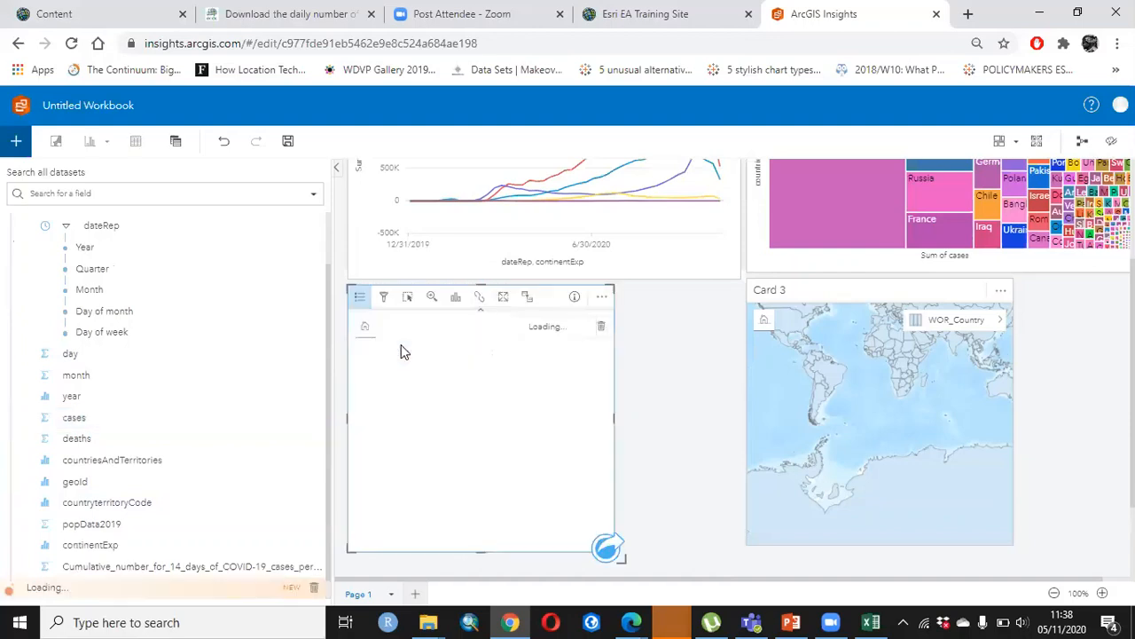
click(84, 437)
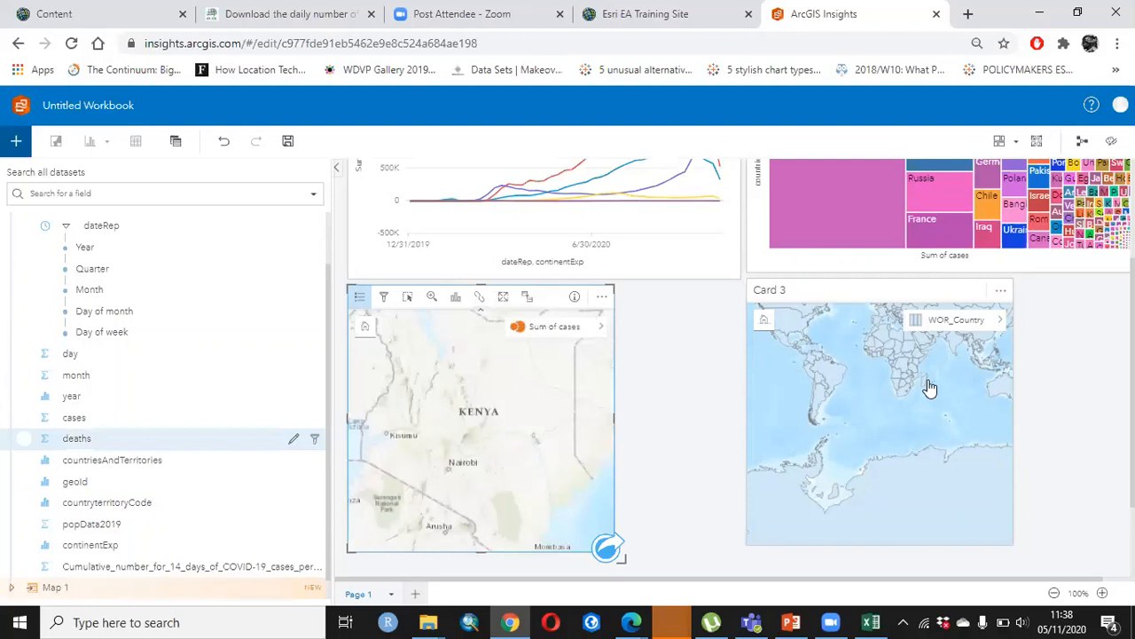
click(365, 403)
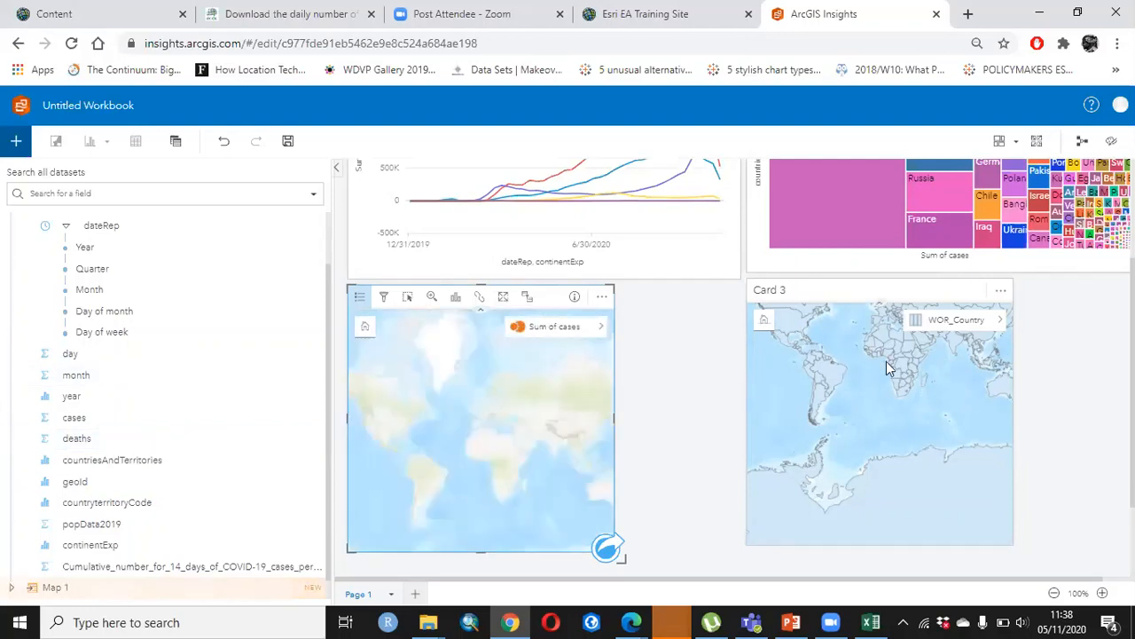
click(71, 395)
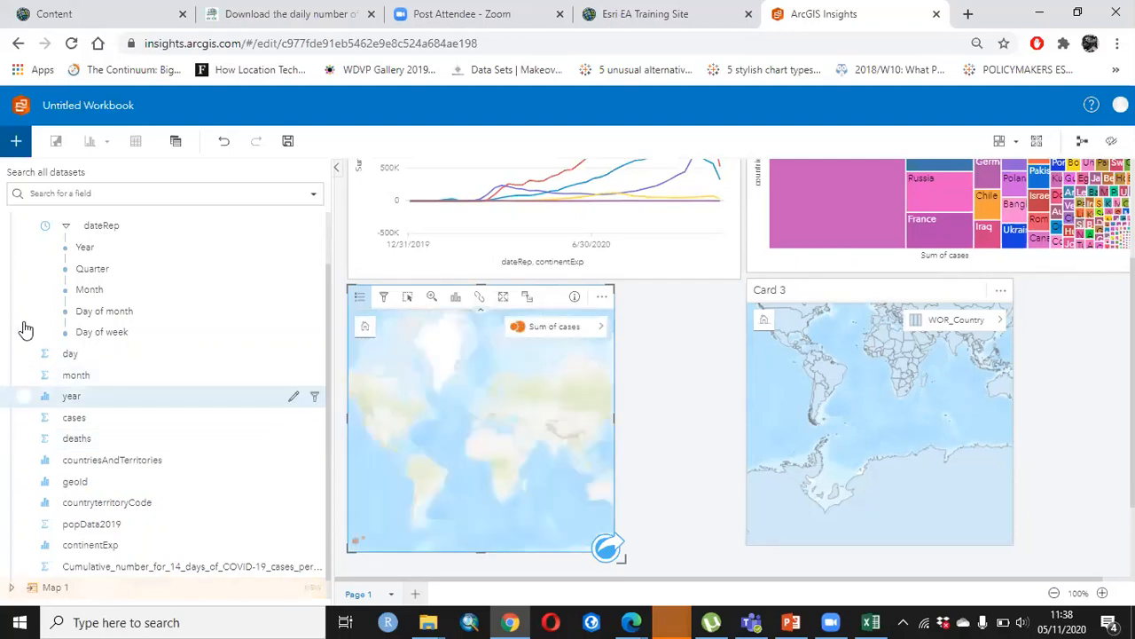
click(576, 387)
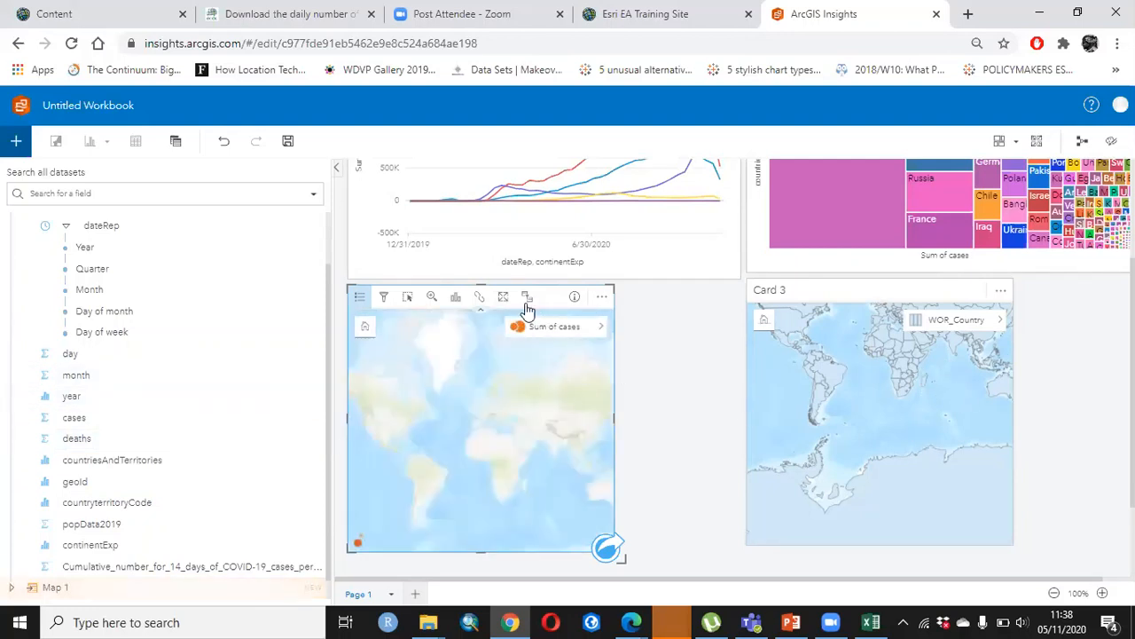
click(676, 353)
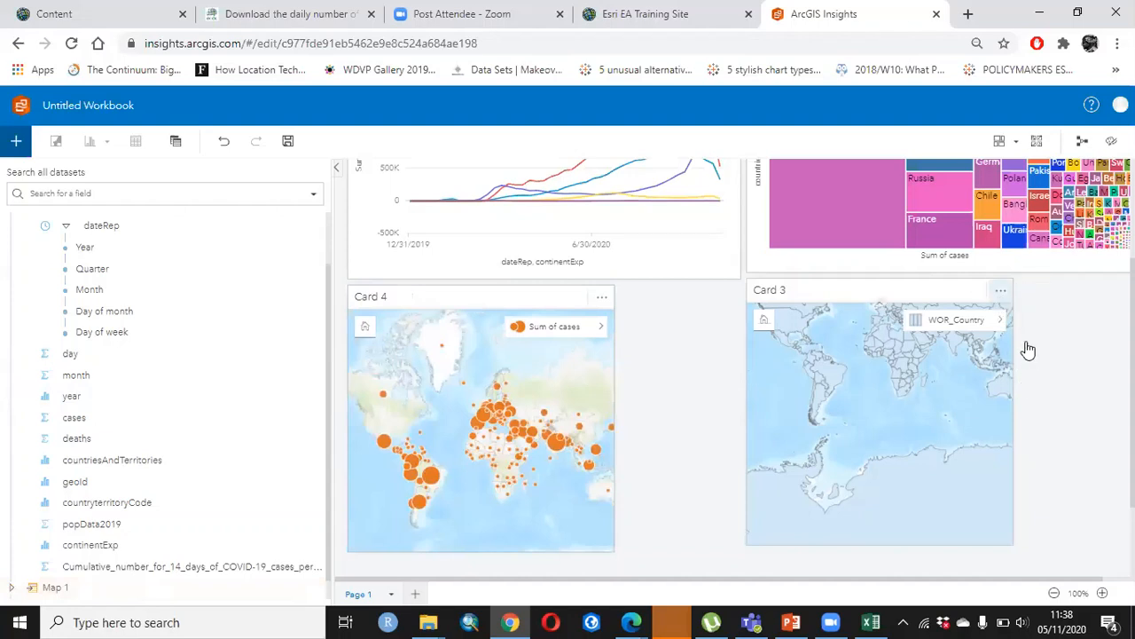
- Delete the WOR_Country map card and create a widened map of the deaths field beside the cases map
key(Delete)
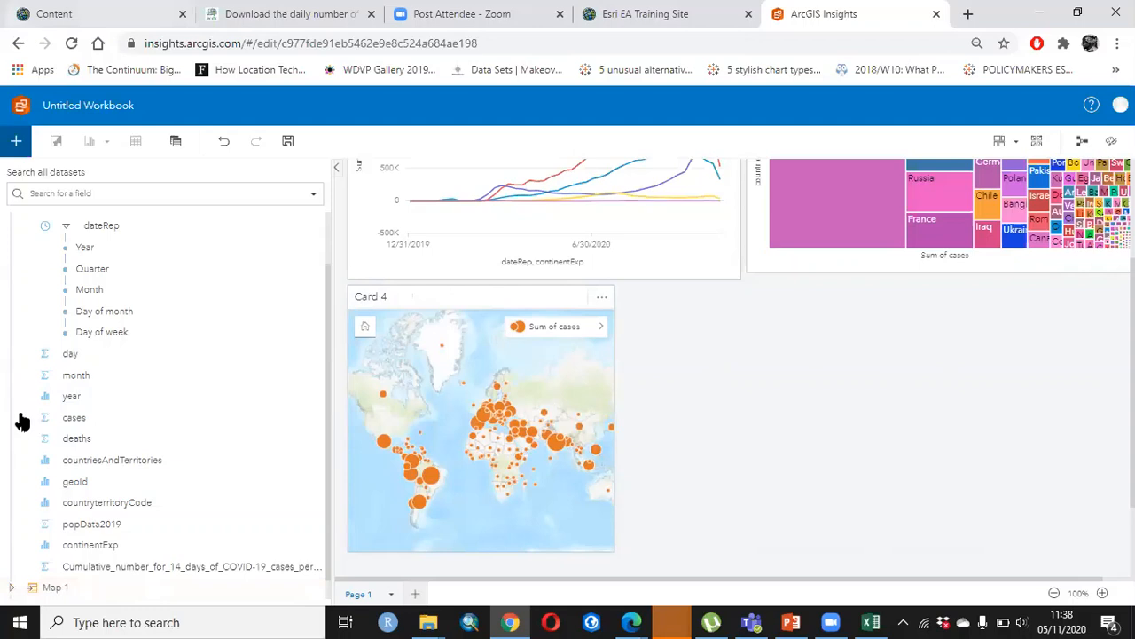
click(270, 414)
drag(270, 415, 862, 360)
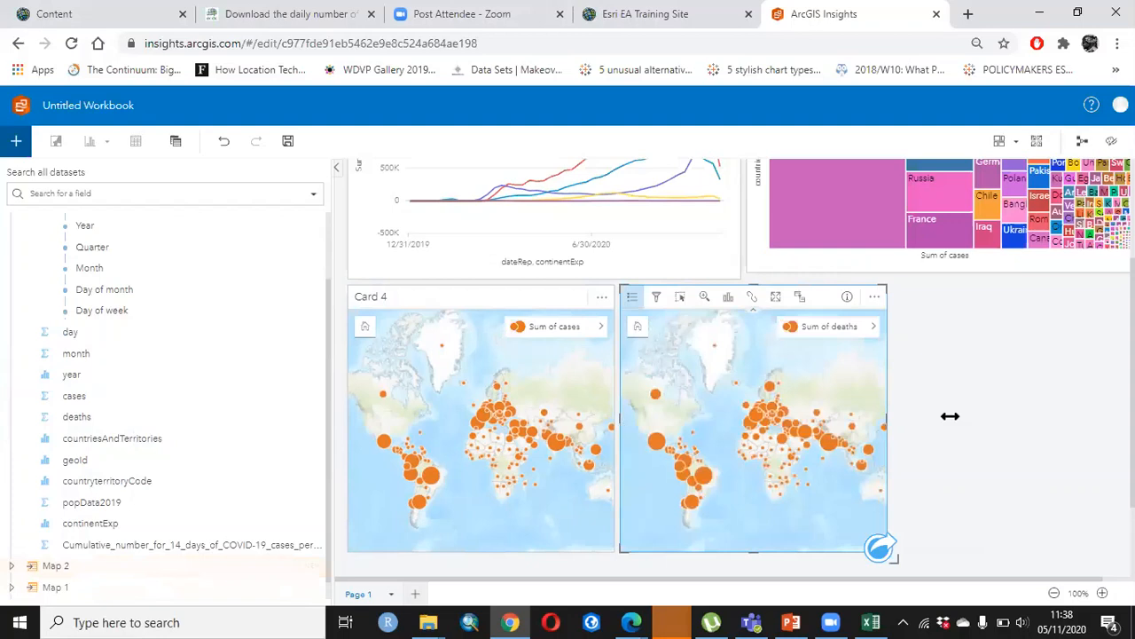
drag(950, 415, 956, 416)
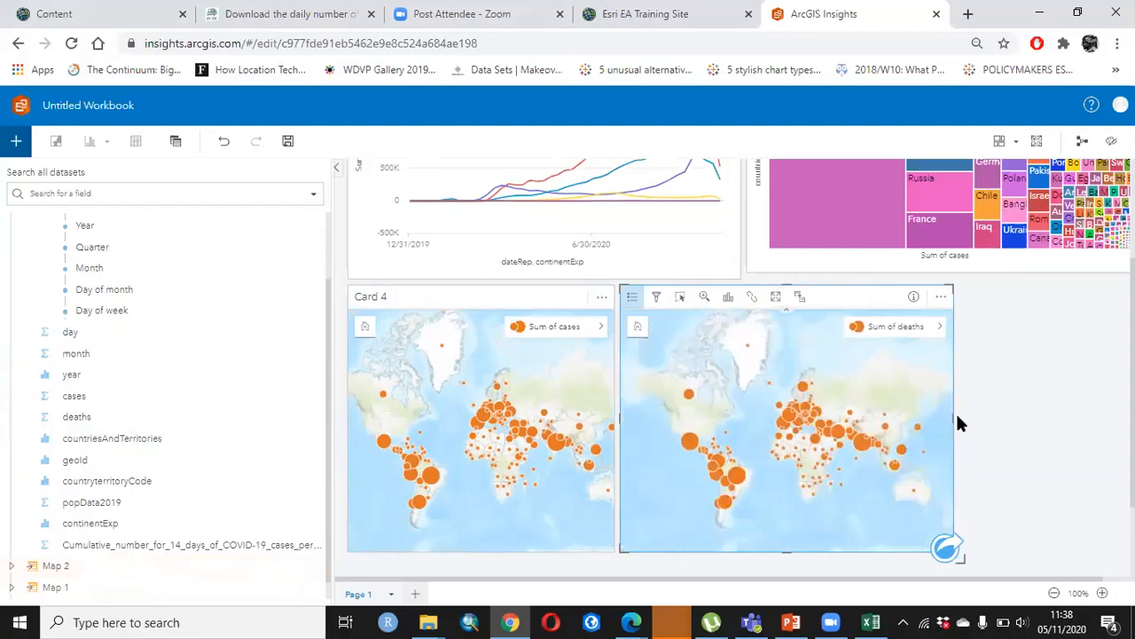
- Compare the cases and deaths maps and add the Sum of deaths layer to the cases map in Card 4
mouse_move(734, 480)
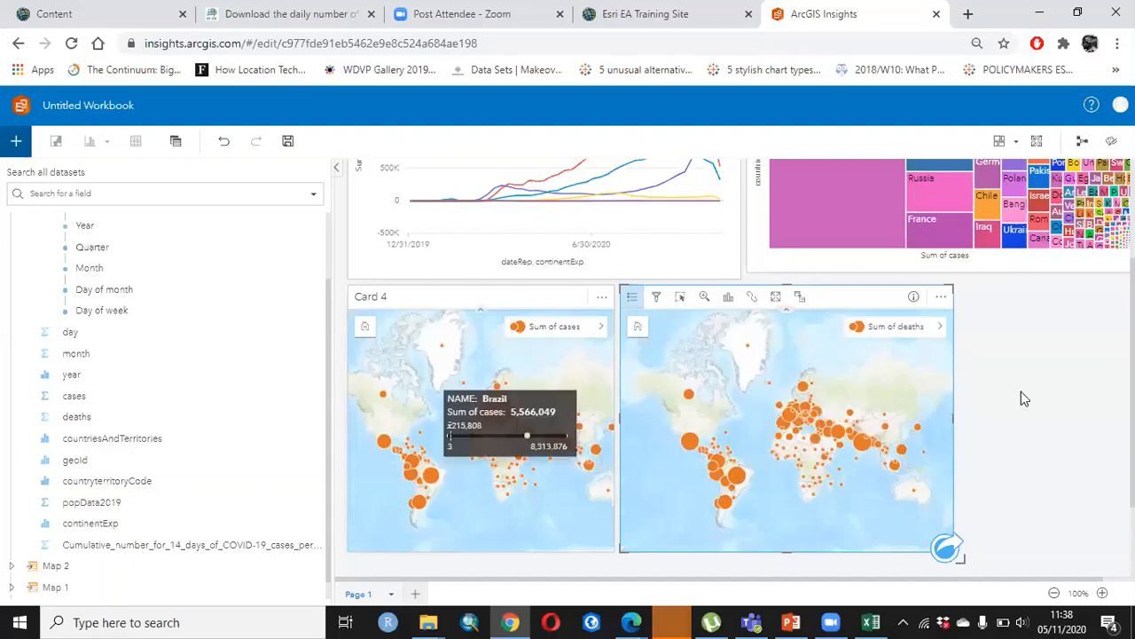
click(498, 281)
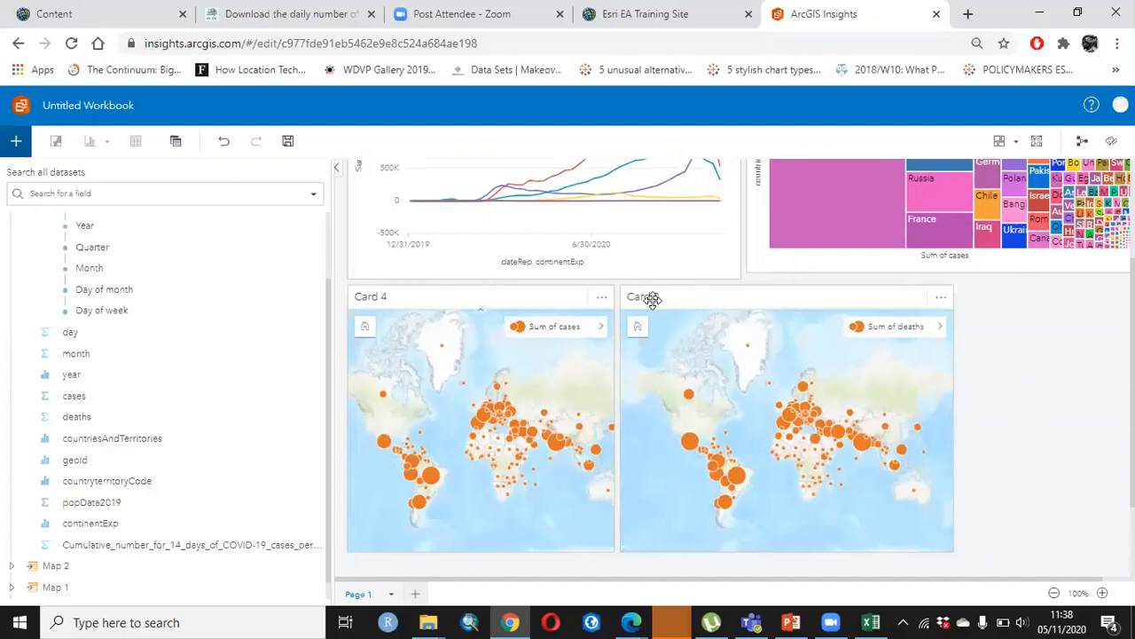
click(929, 309)
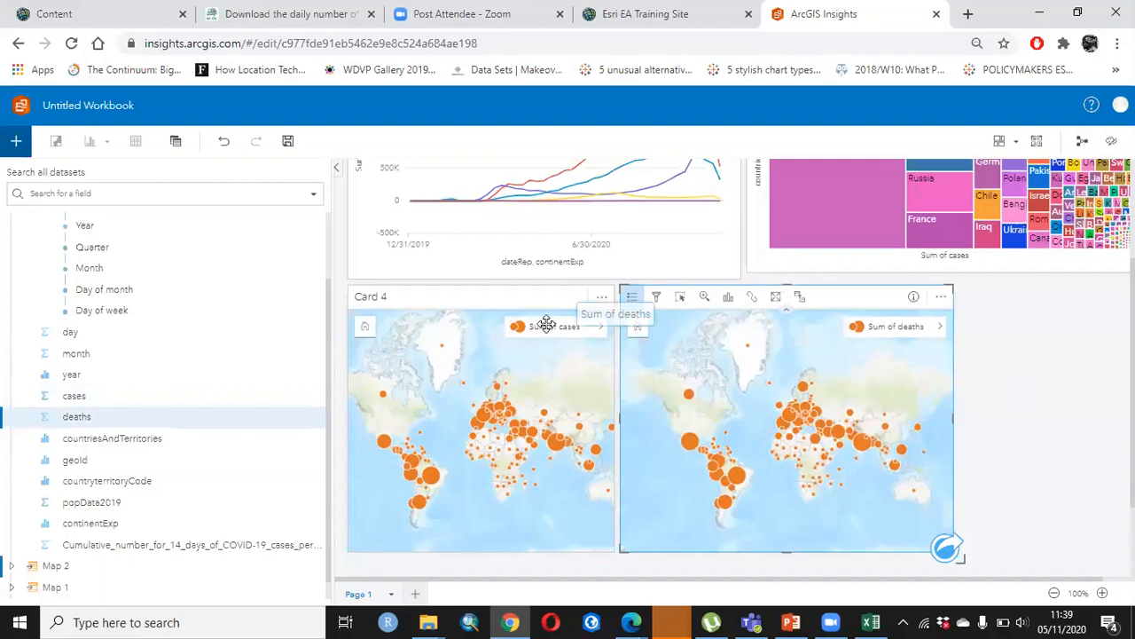
drag(547, 323, 547, 330)
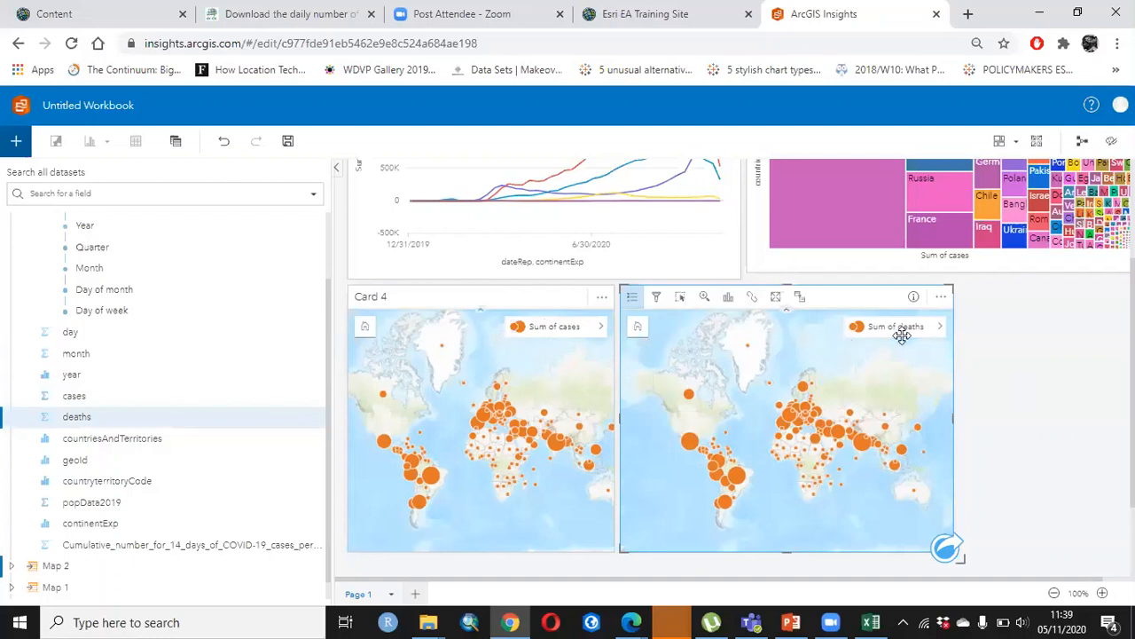
drag(702, 328, 537, 381)
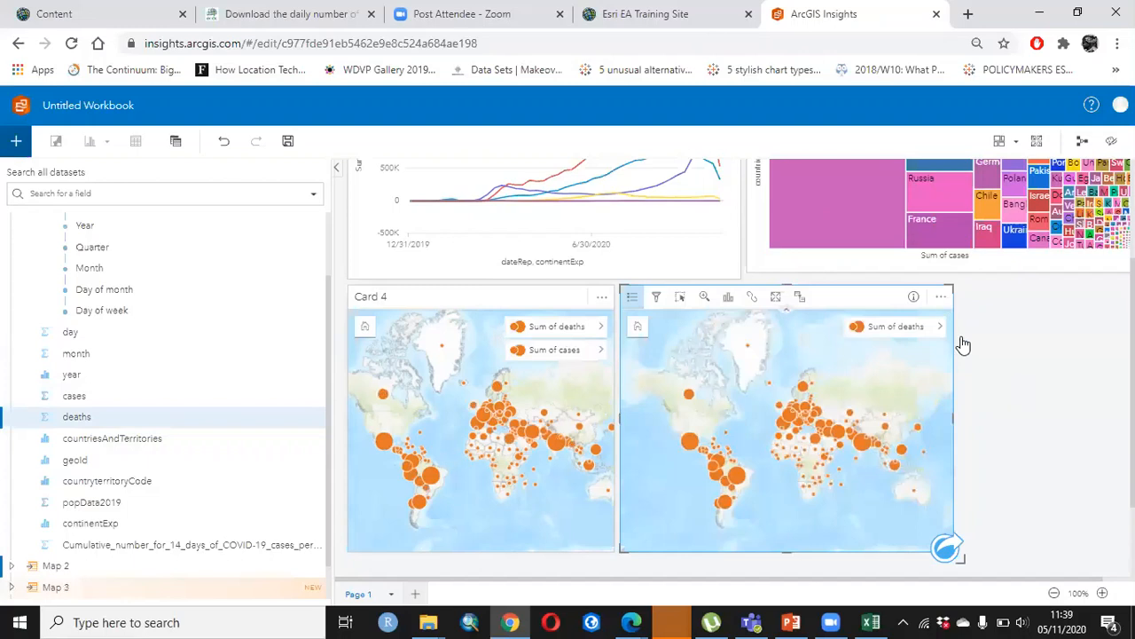
- Delete the separate deaths map card and widen Card 4 to show the whole world
key(Delete)
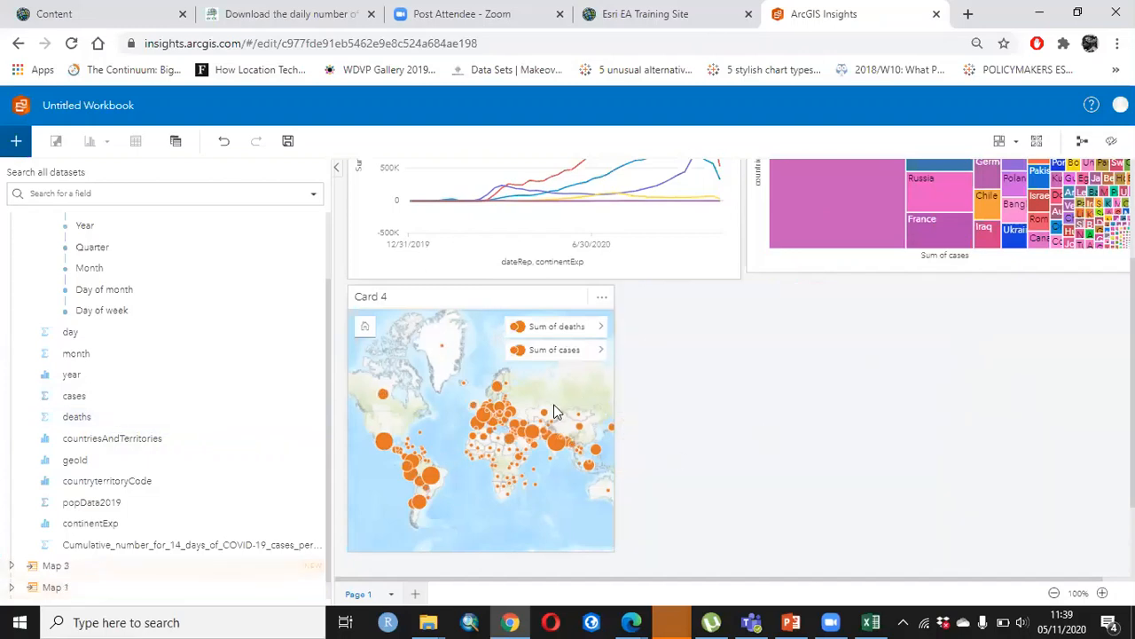
click(609, 430)
drag(624, 447, 720, 475)
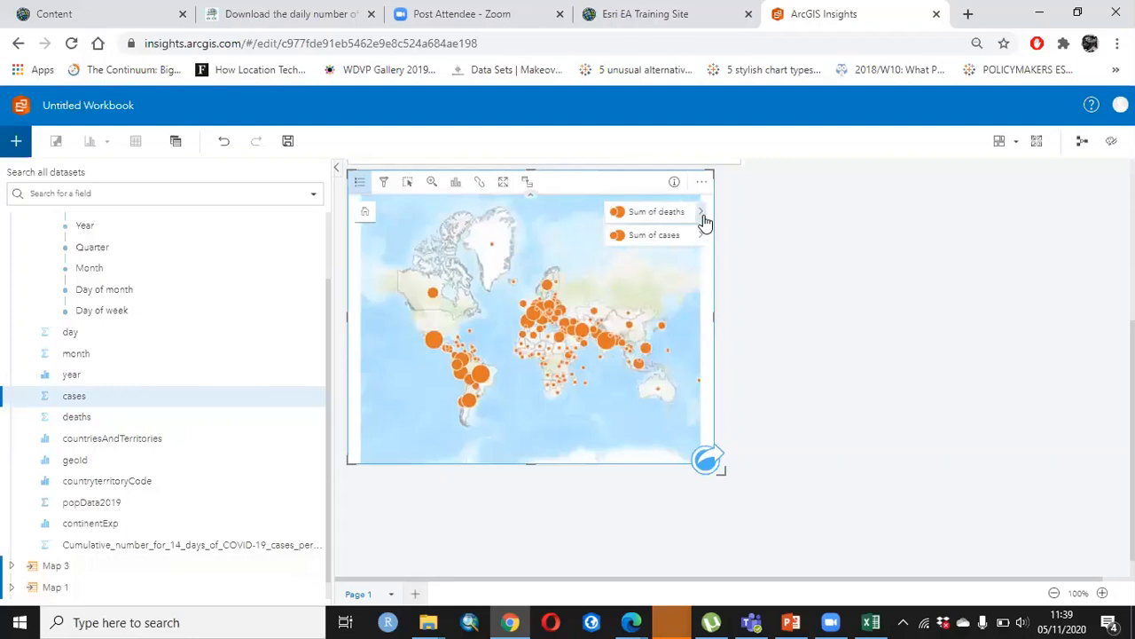
- Fill the Sum of deaths symbols in Card 4 with pink #FF73DF and set the layer transparency to 37%
click(700, 212)
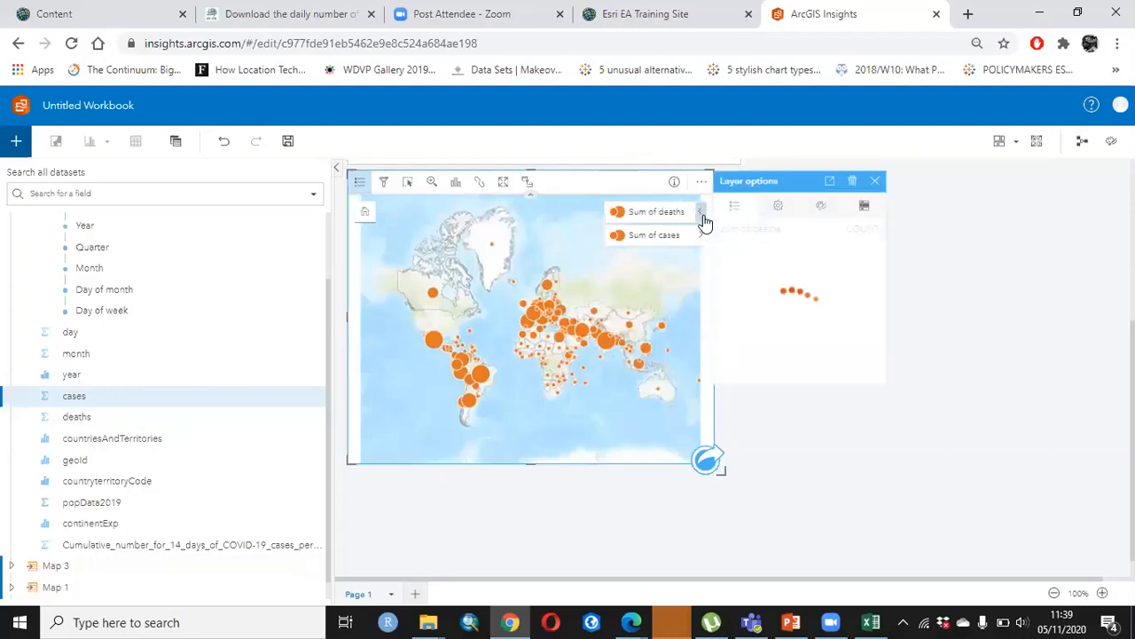
click(818, 209)
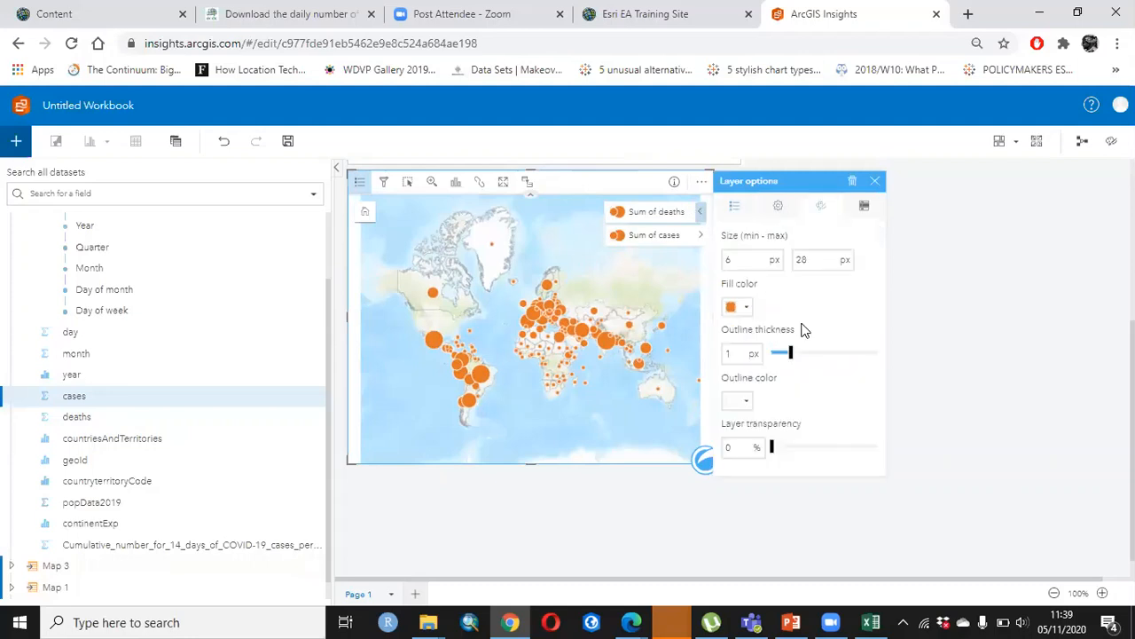
click(743, 309)
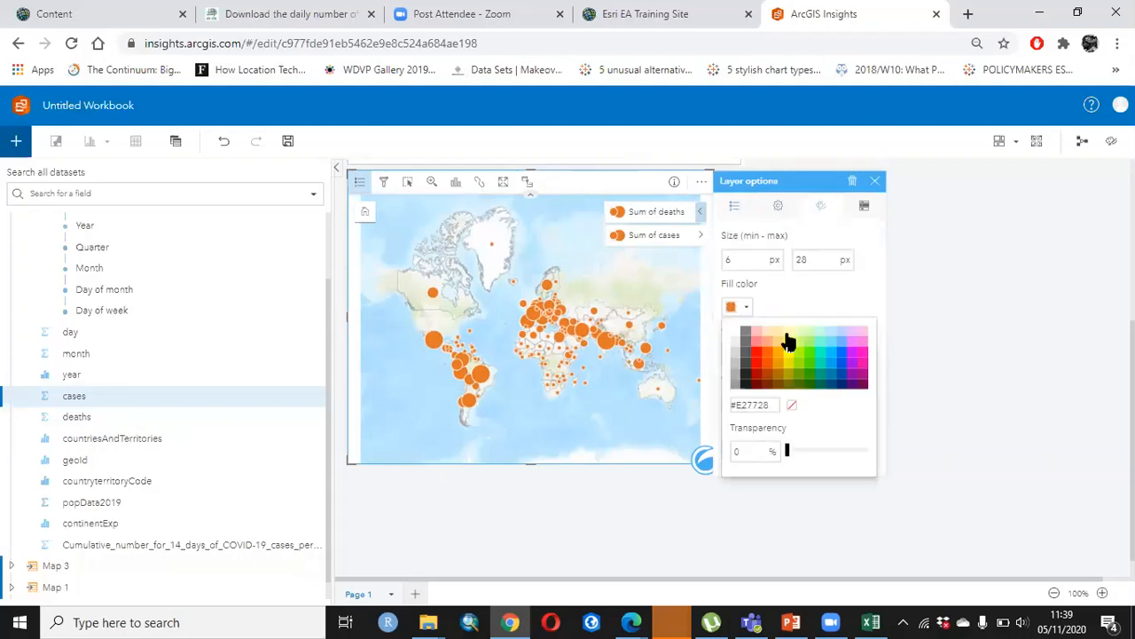
click(863, 340)
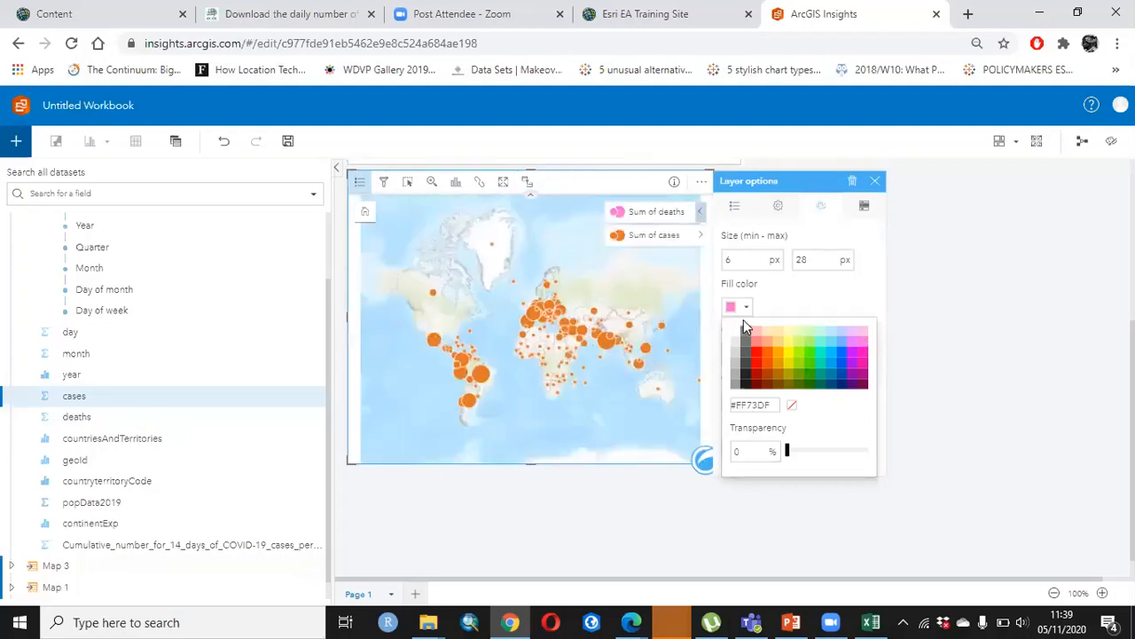
click(806, 237)
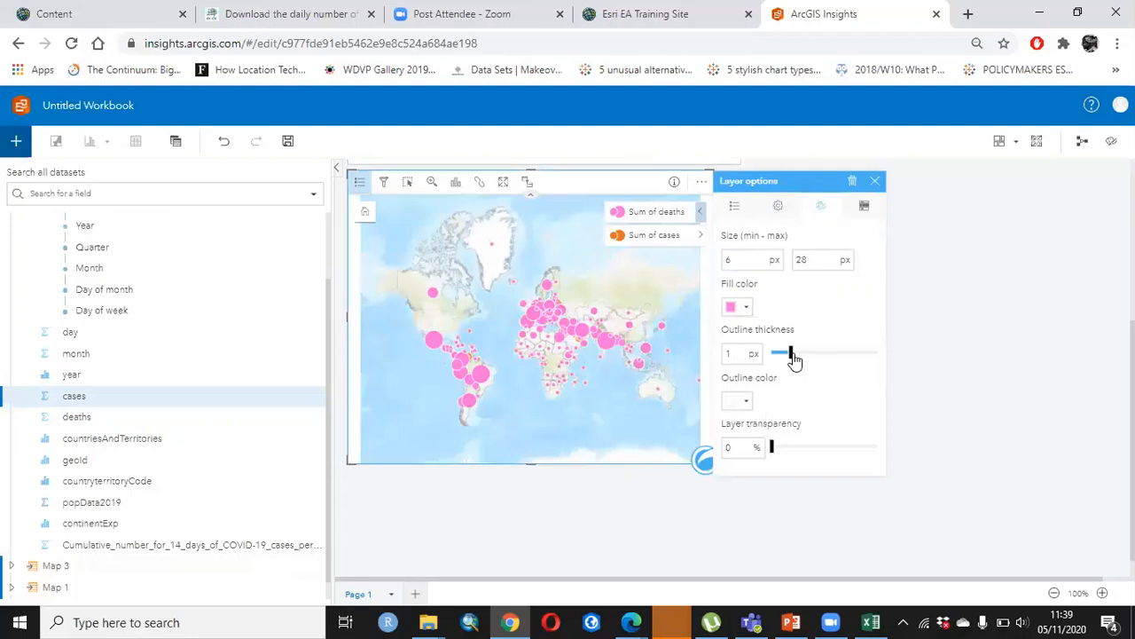
drag(773, 448, 810, 448)
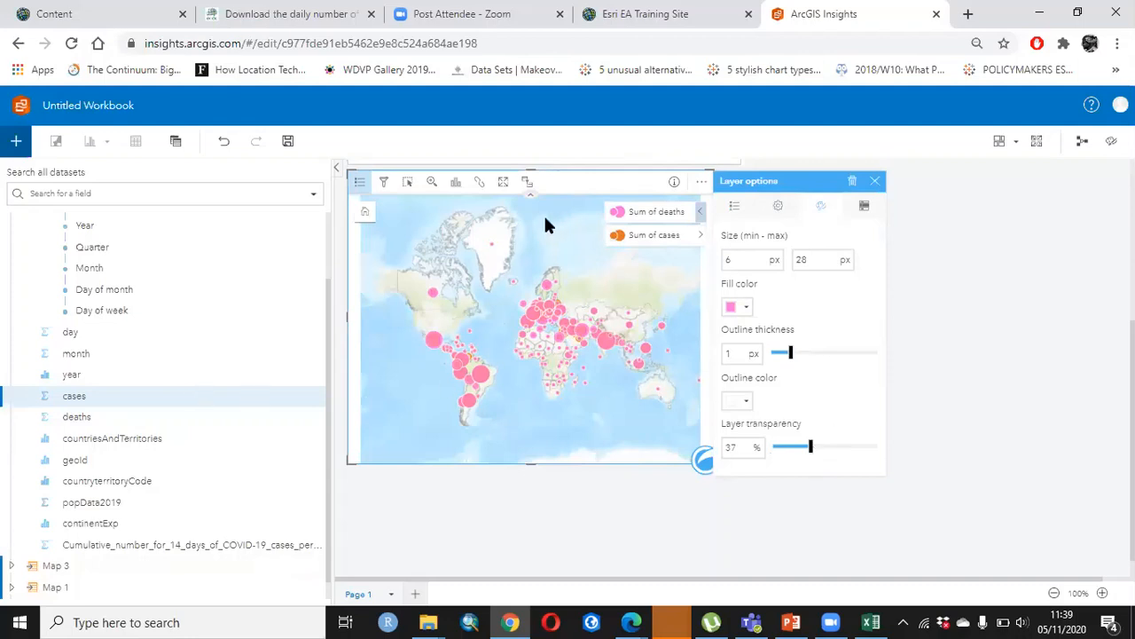
- Set the Sum of deaths layer's maximum symbol size to 24 px and its fill color to dark blue #002673
click(814, 263)
key(BackSpace)
text(4)
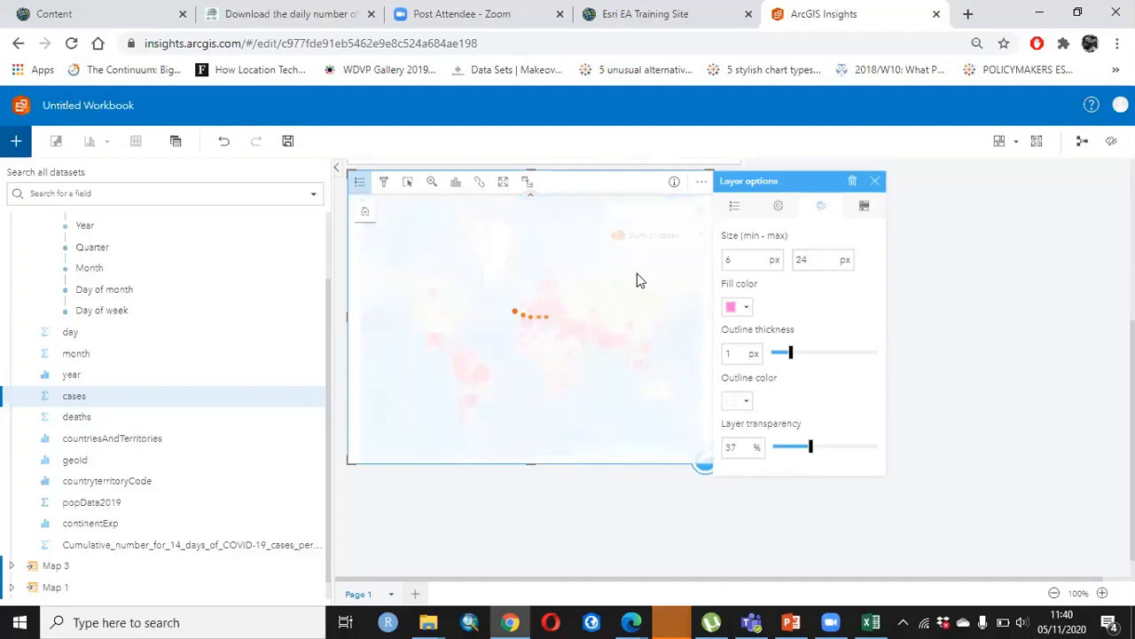
click(747, 309)
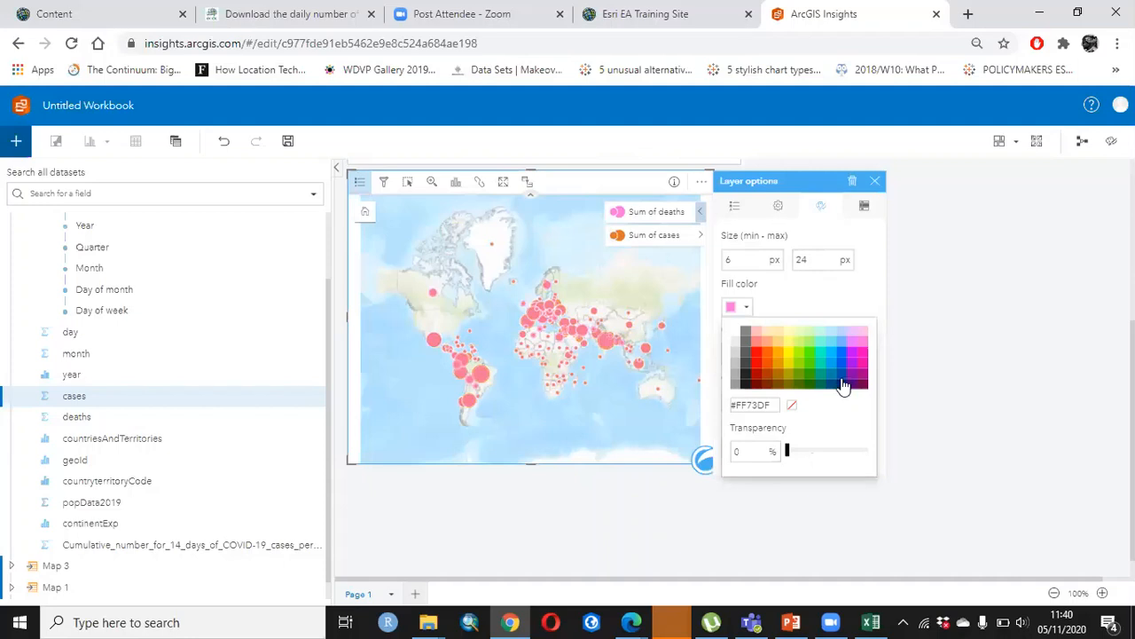
click(842, 384)
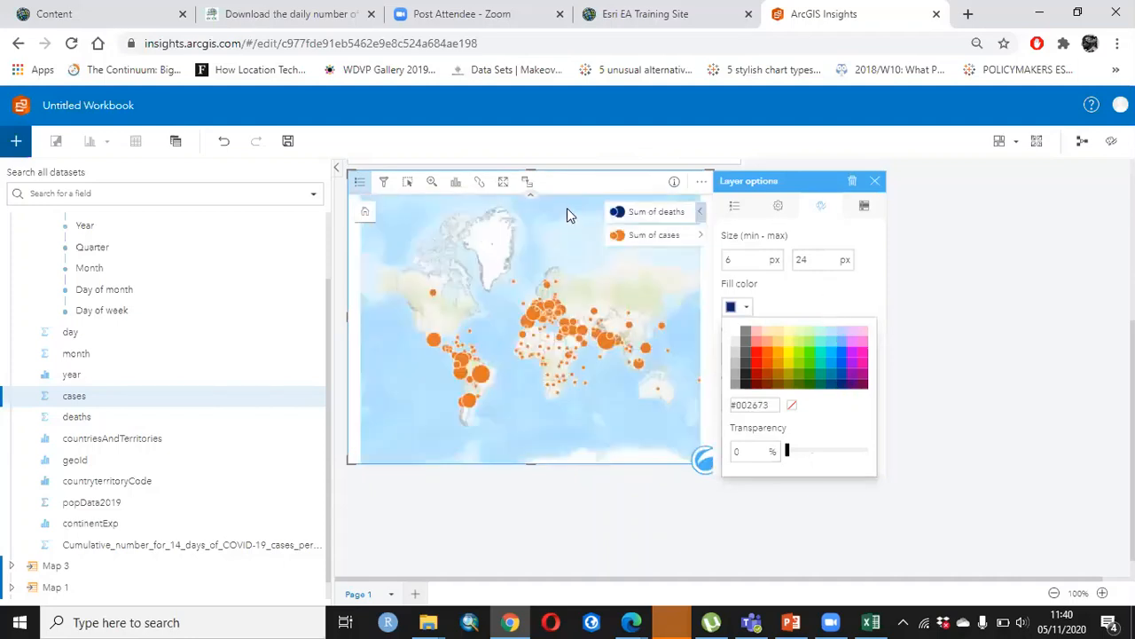
click(723, 344)
click(875, 181)
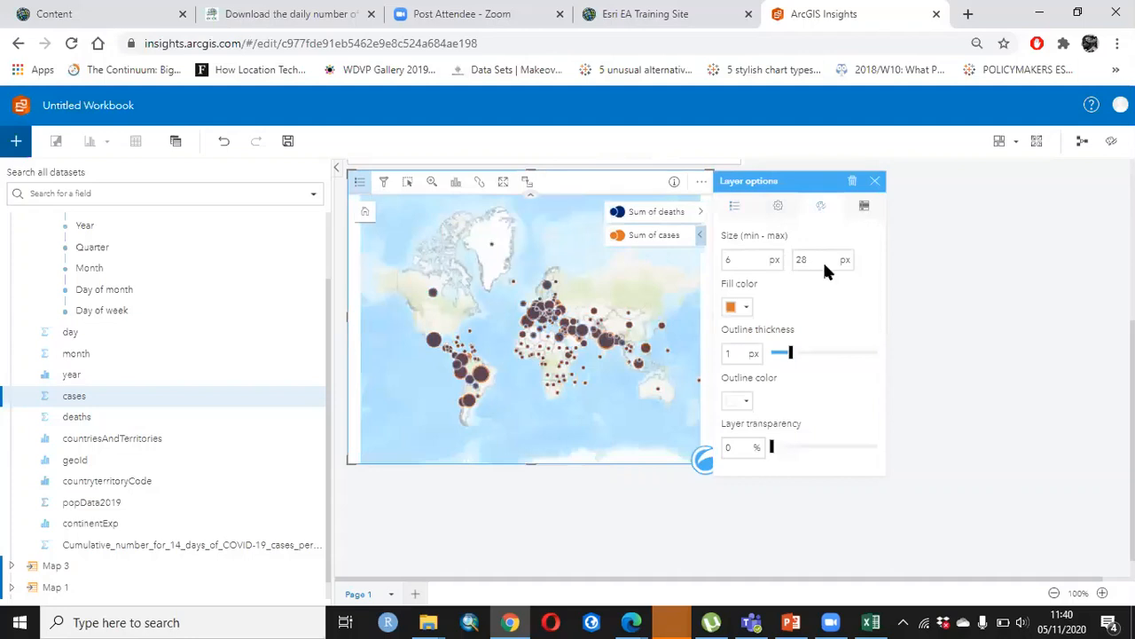
- Set the Sum of cases layer's maximum symbol size to 24 px and close its layer options
text(24)
click(875, 184)
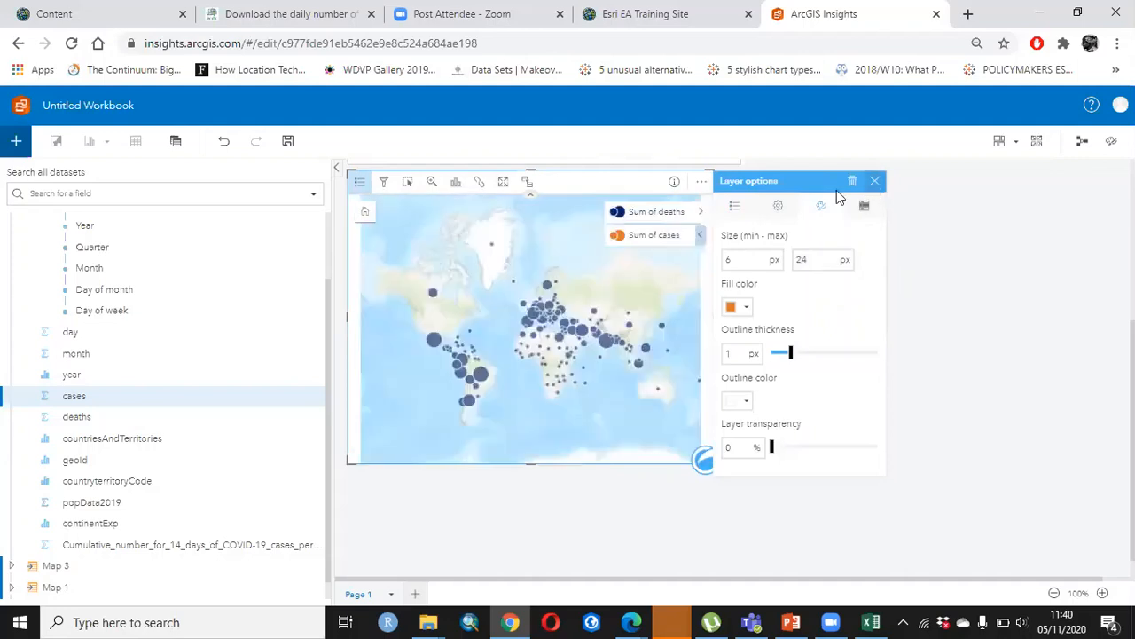
click(874, 183)
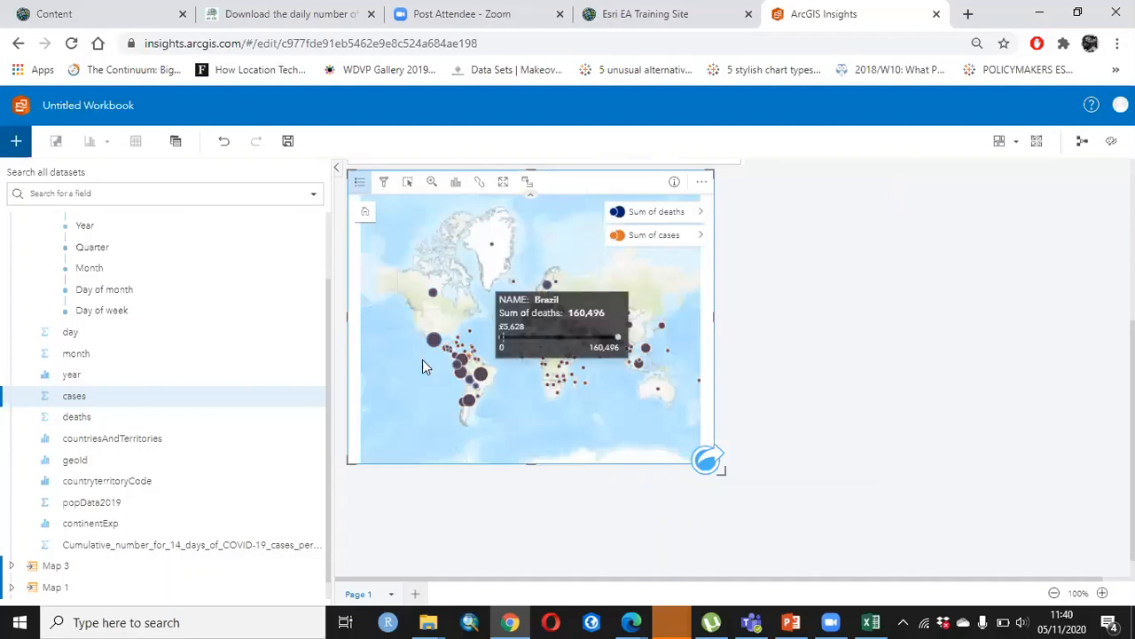
- Zoom Card 4 in towards Europe and inspect the deaths pop-ups of countries in Europe and Asia
mouse_move(570, 323)
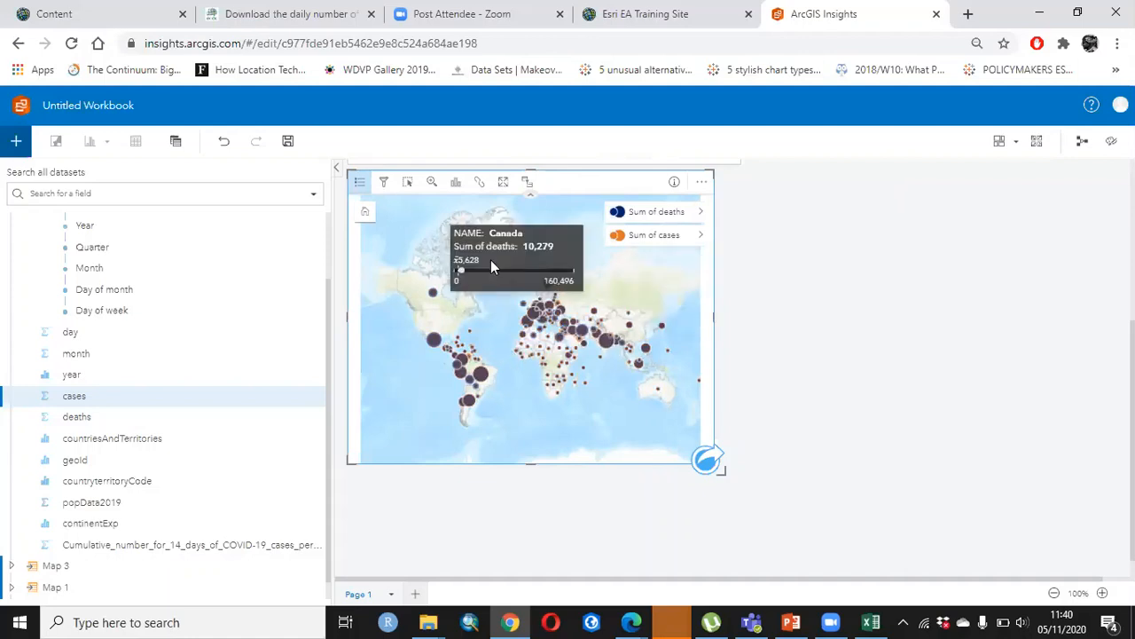
click(432, 183)
click(383, 185)
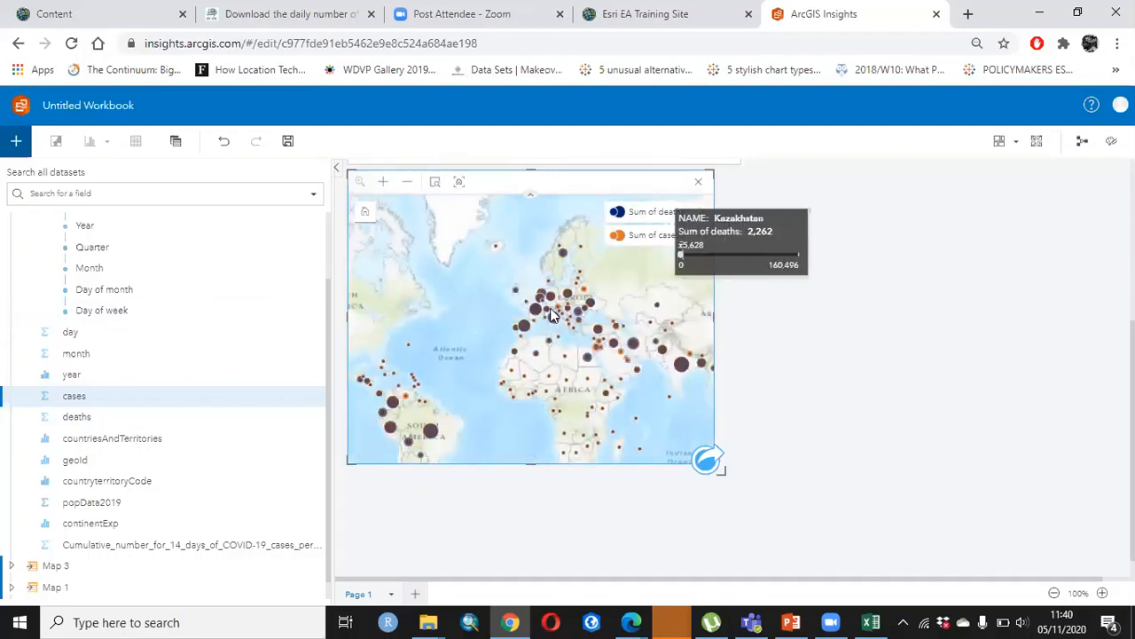
mouse_move(581, 289)
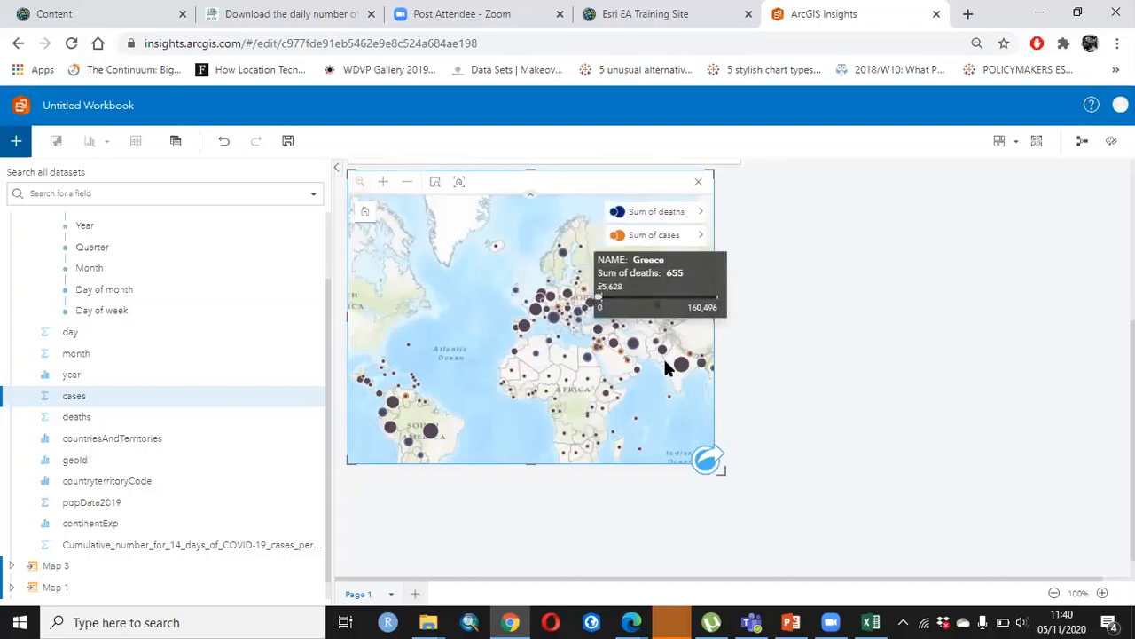
mouse_move(700, 364)
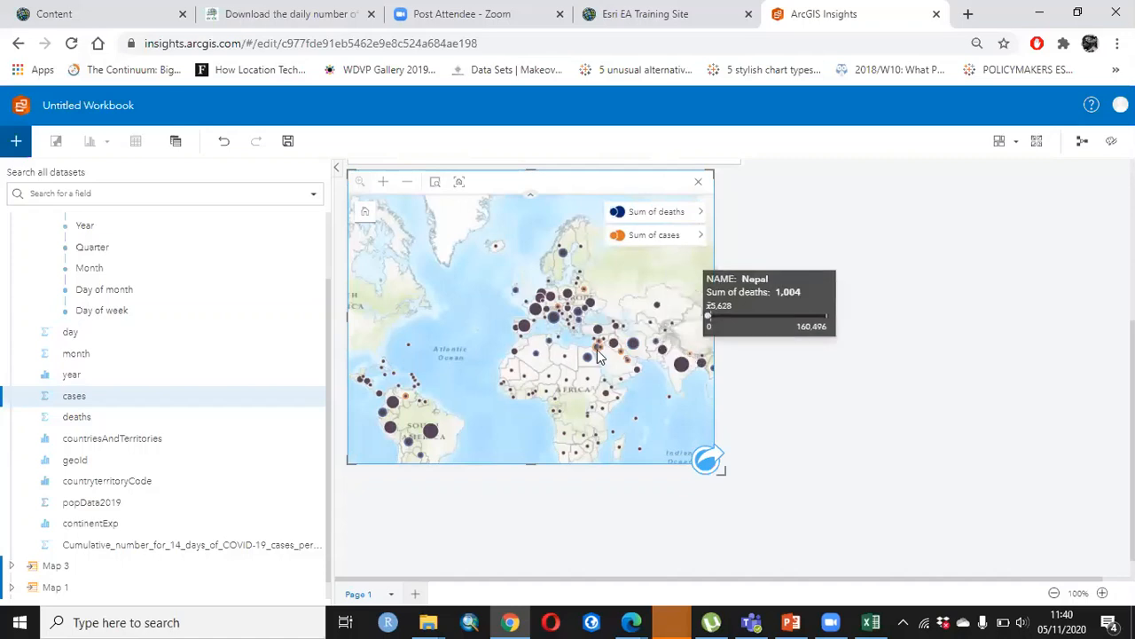
mouse_move(611, 353)
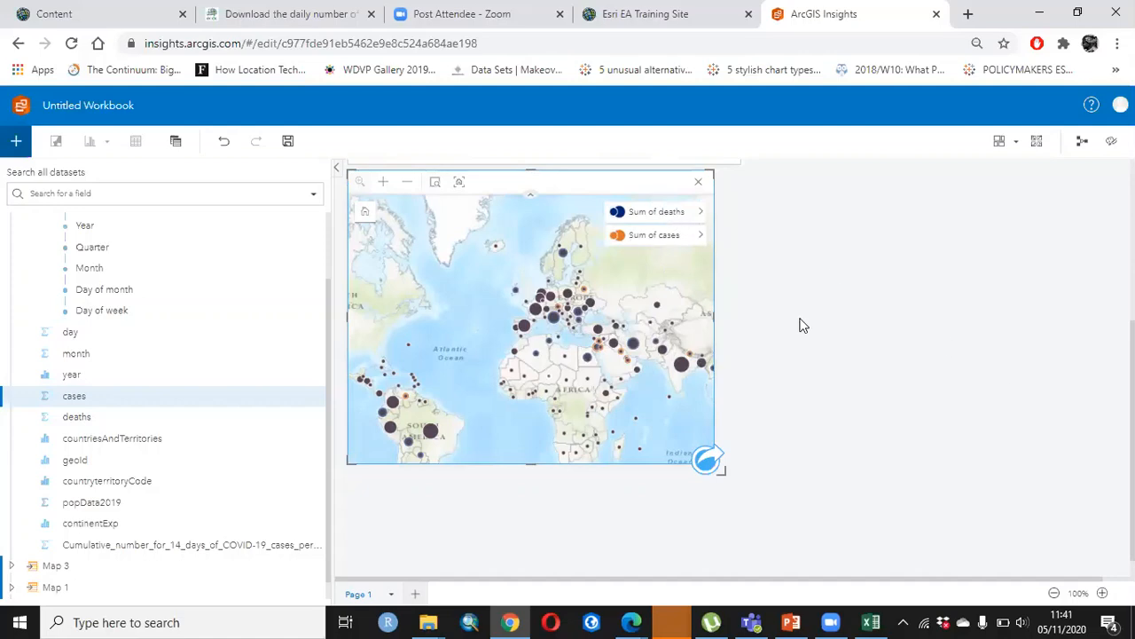
click(865, 364)
scroll(783, 424, up, 2)
scroll(843, 391, down, 2)
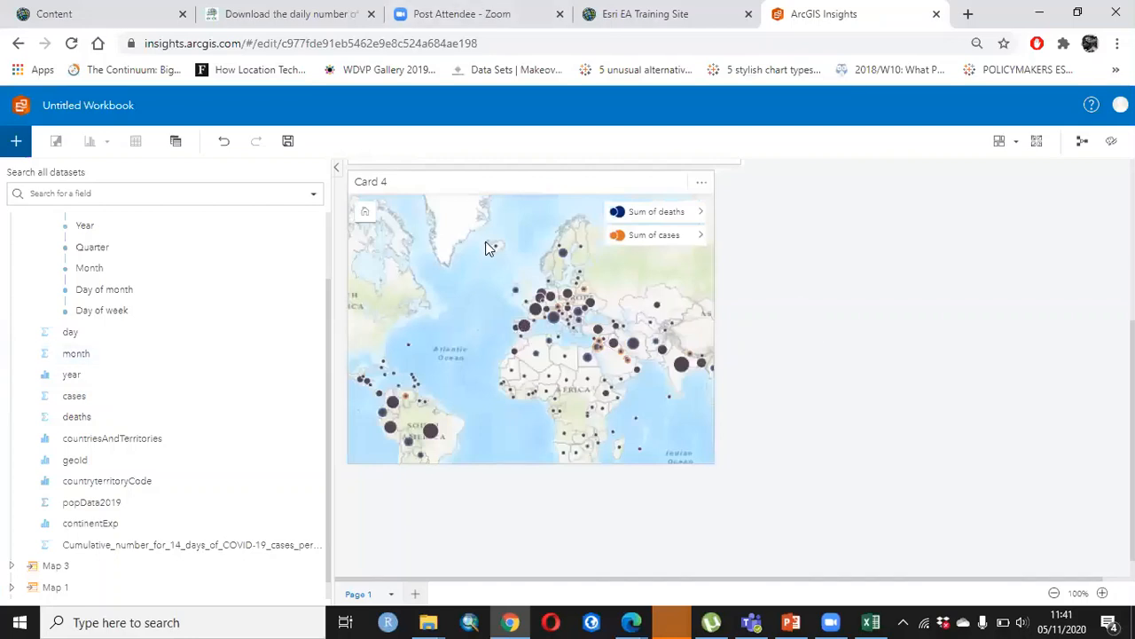
- Pan the Card 4 map to examine the case and death symbols across South America and Africa
click(510, 247)
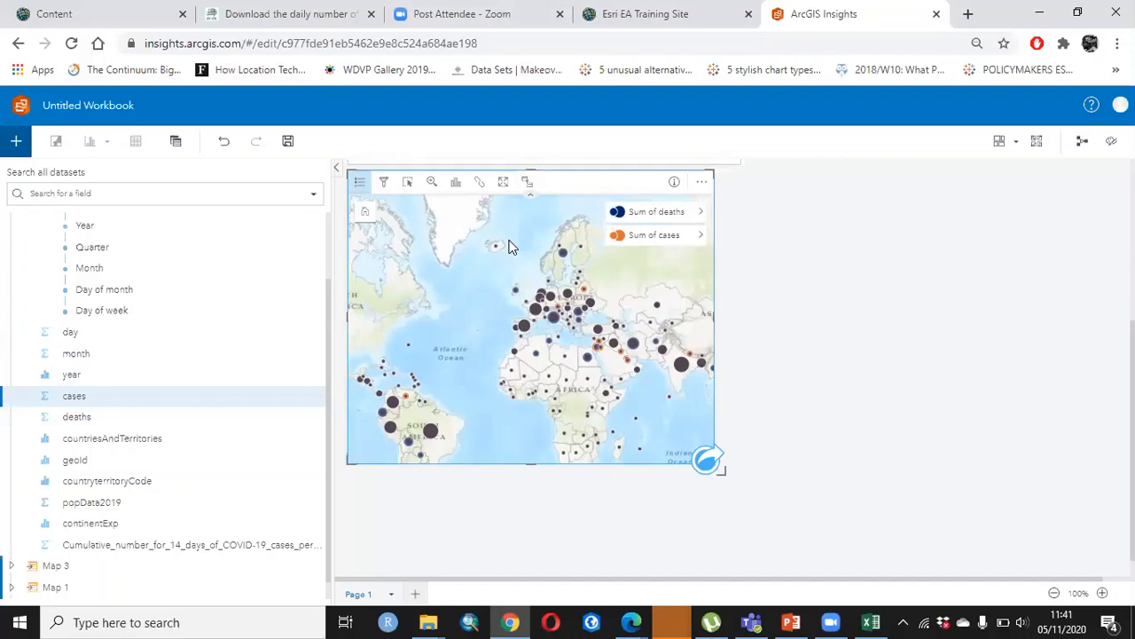
click(825, 266)
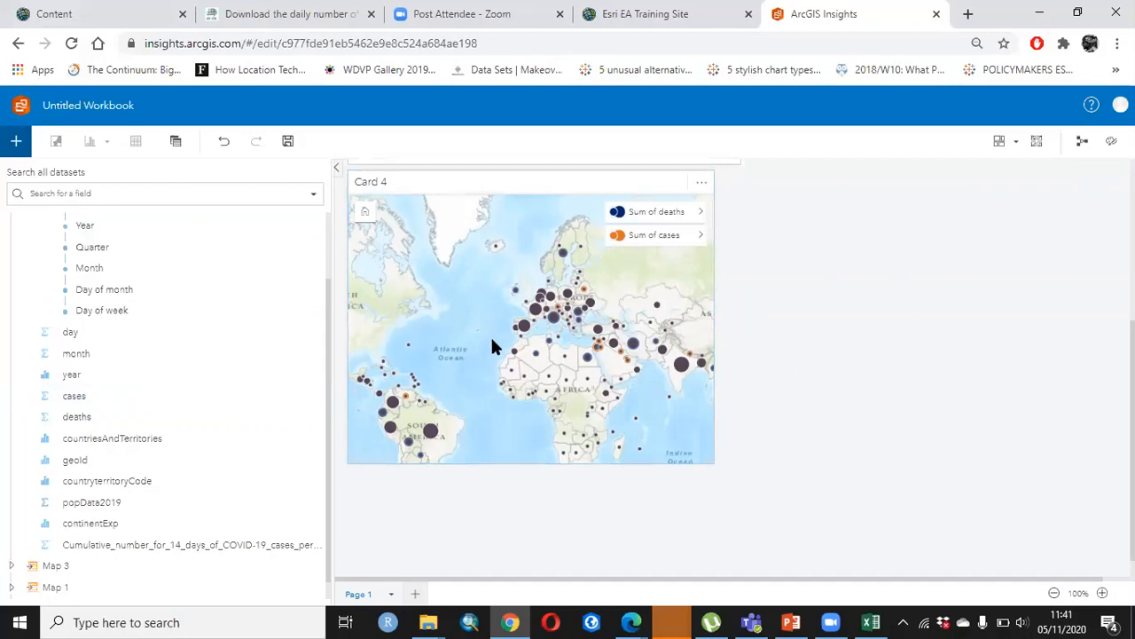
drag(639, 390, 634, 326)
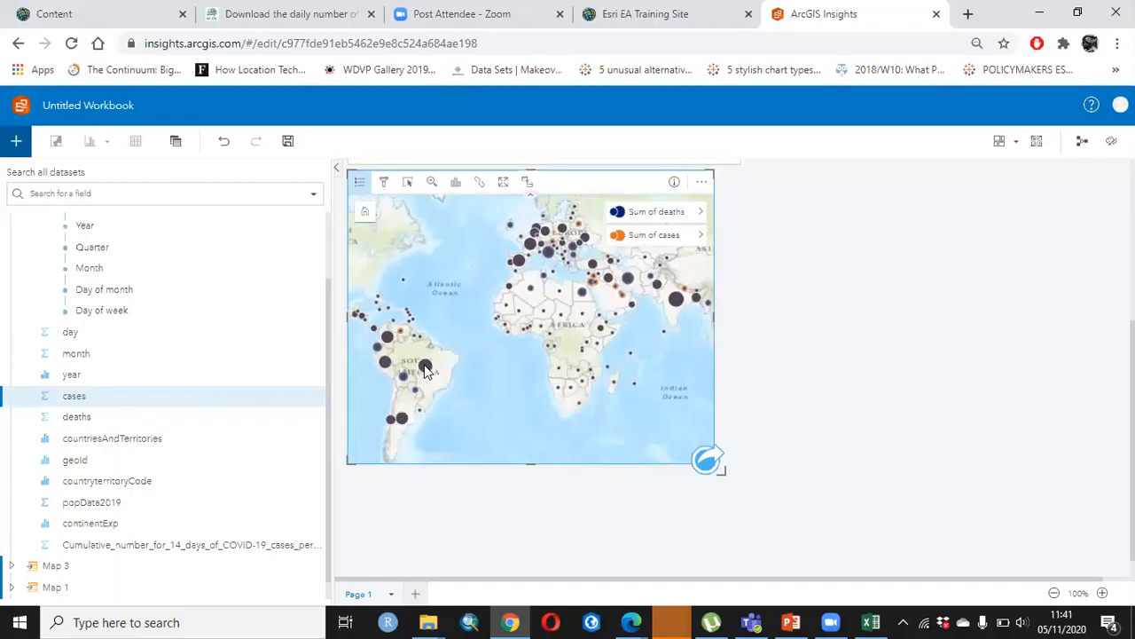
mouse_move(425, 370)
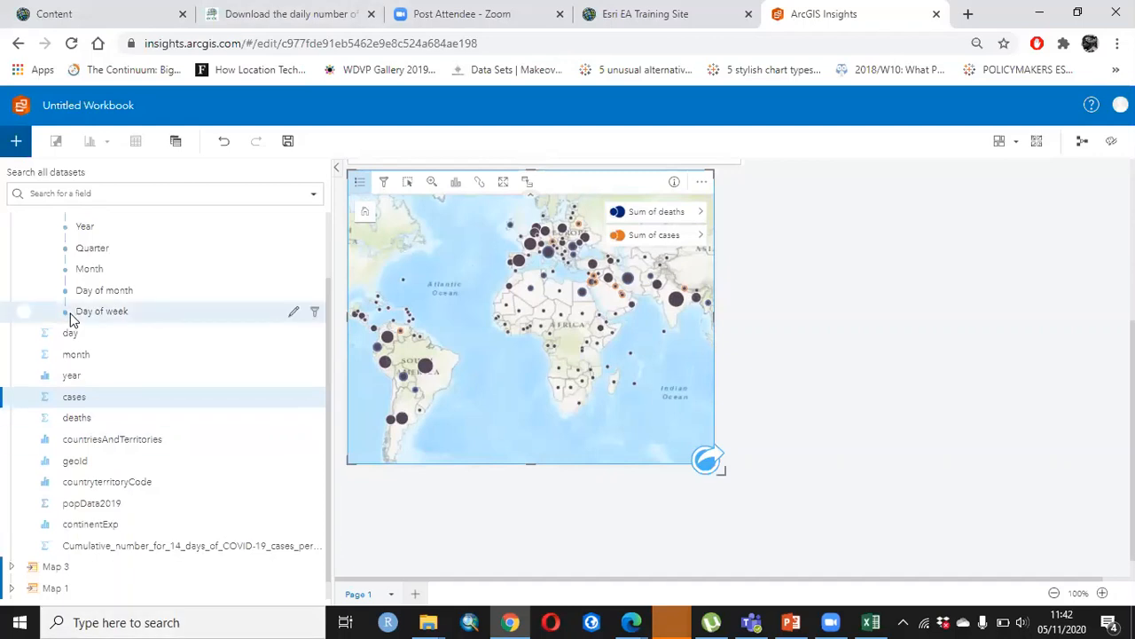
- Open the data table of the COVID-19-geographic-disbtributi dataset
scroll(169, 344, up, 2)
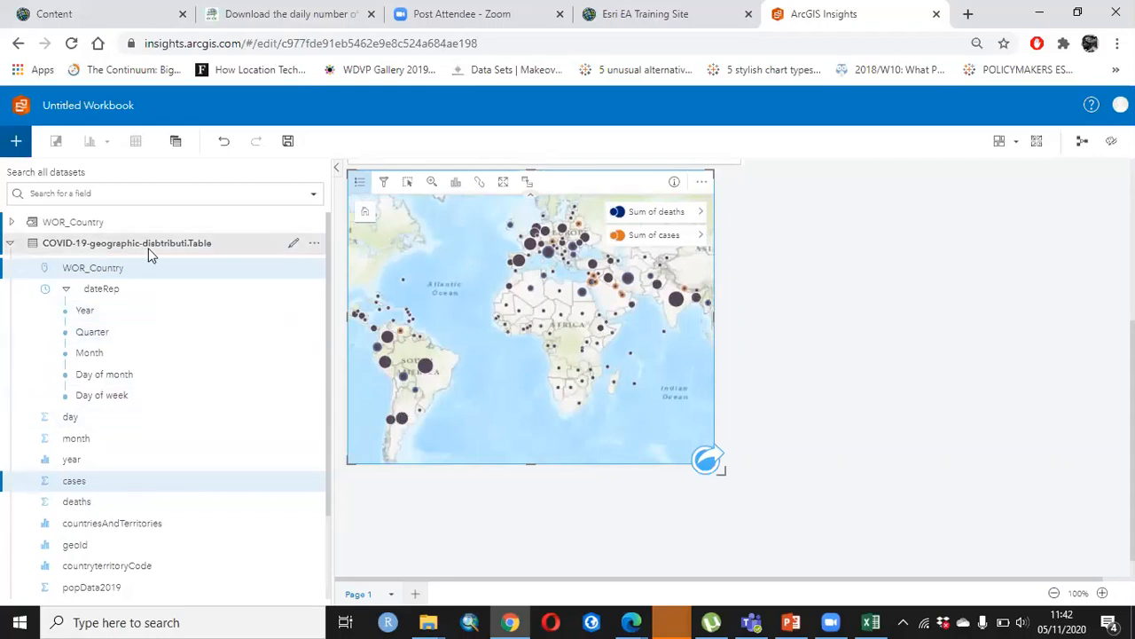
click(52, 247)
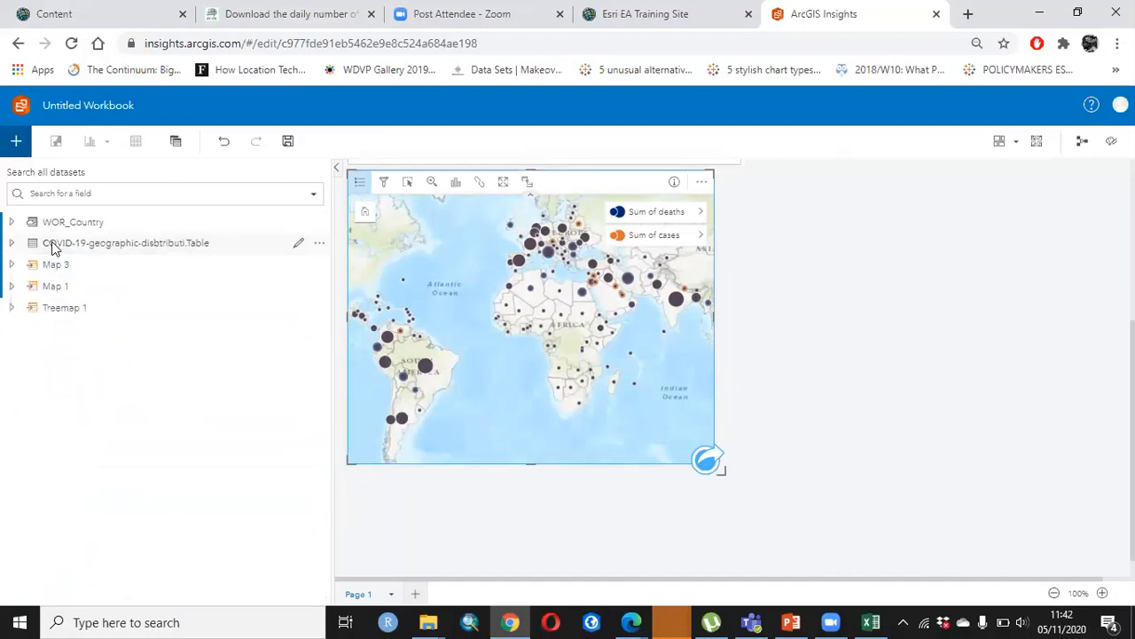
click(319, 249)
click(452, 276)
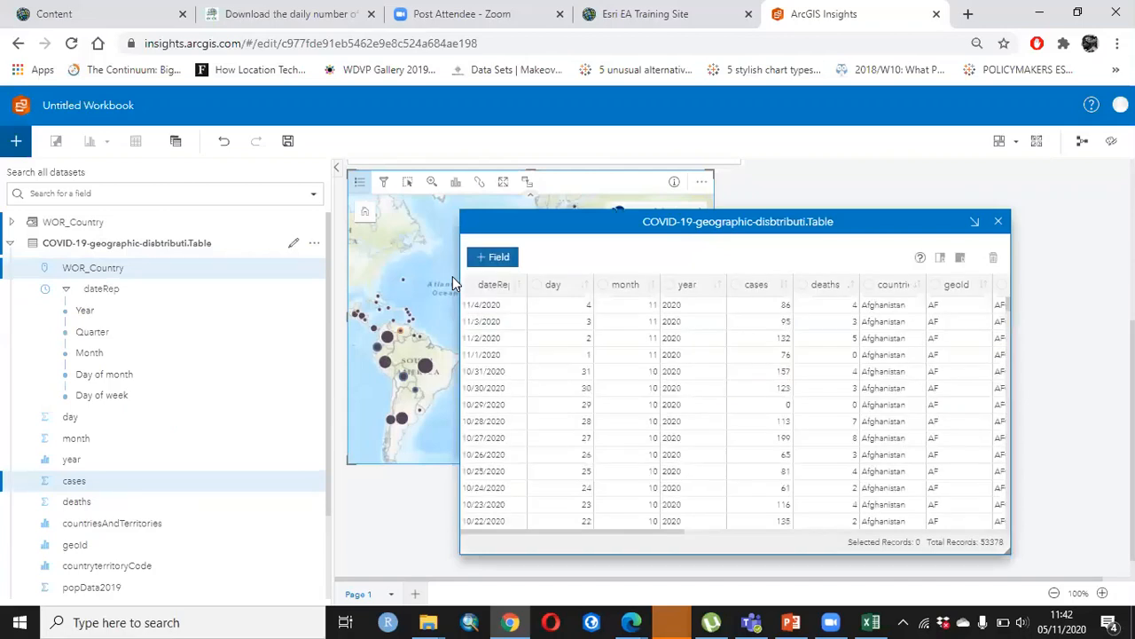
- Add a calculated field named Rate with the expression cases/popData2019*100000 and close the data table
click(492, 257)
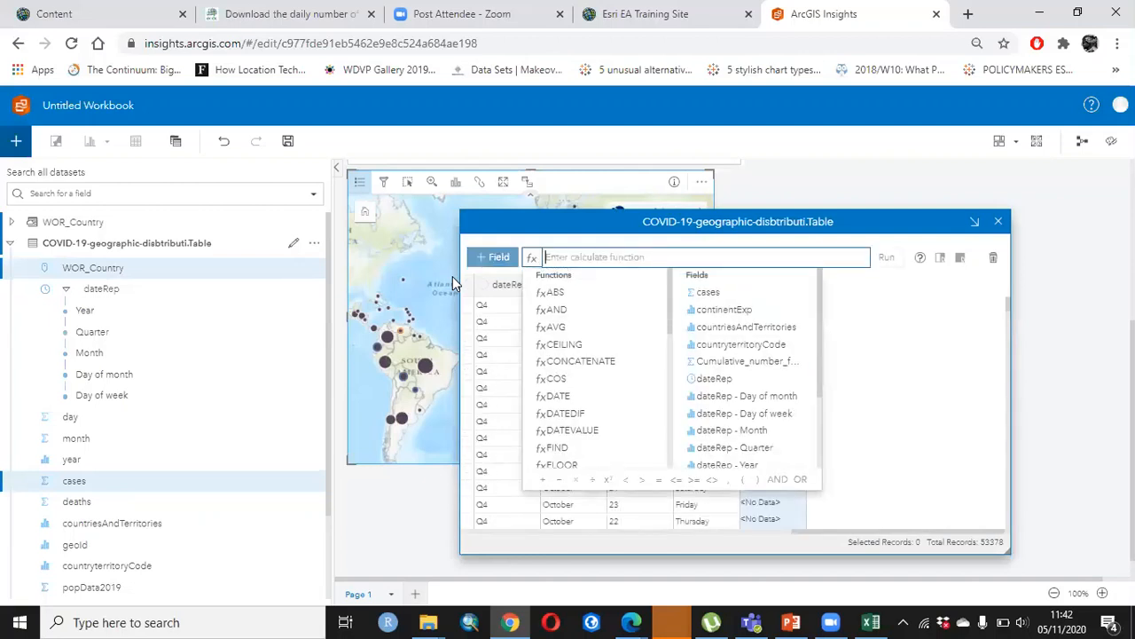
key(Escape)
text(cas)
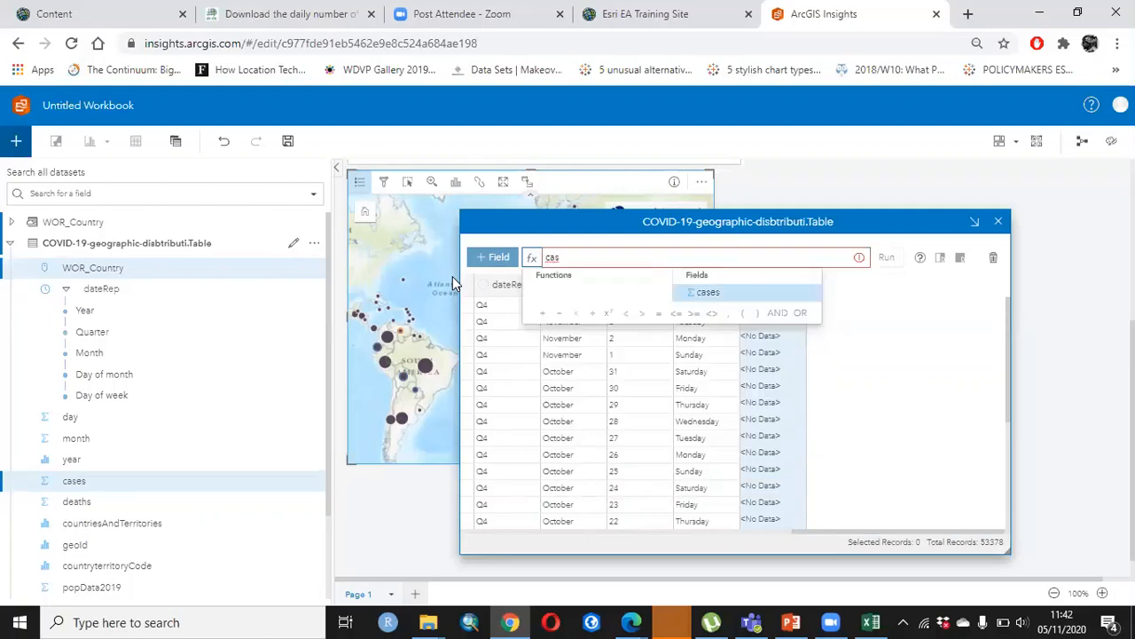
key(Return)
text(/p)
key(Return)
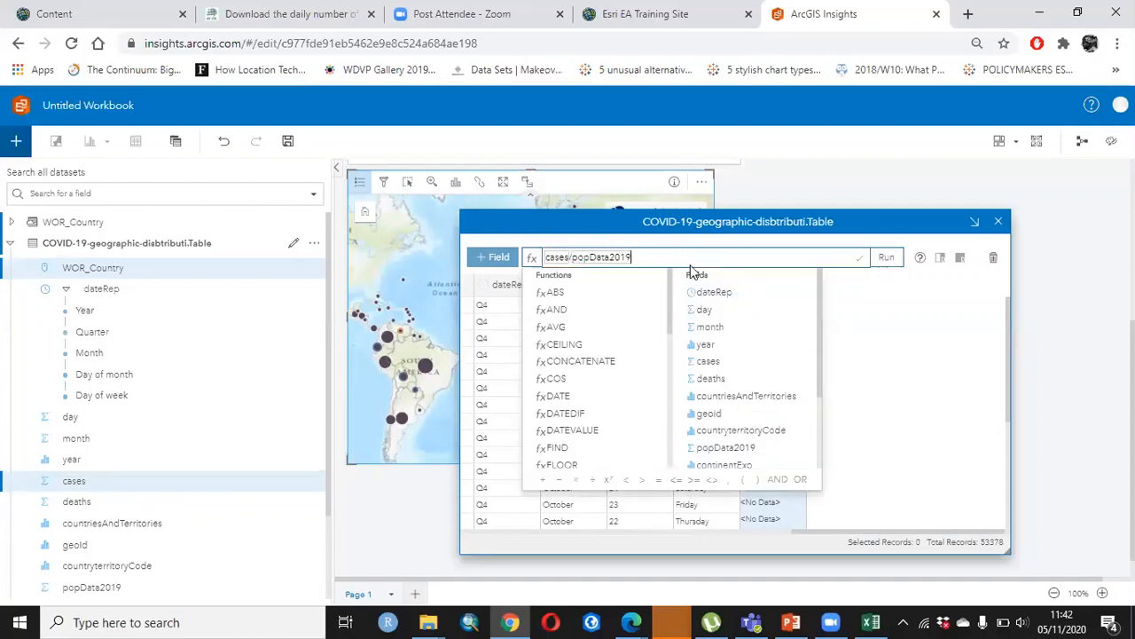
text(*100000)
click(886, 257)
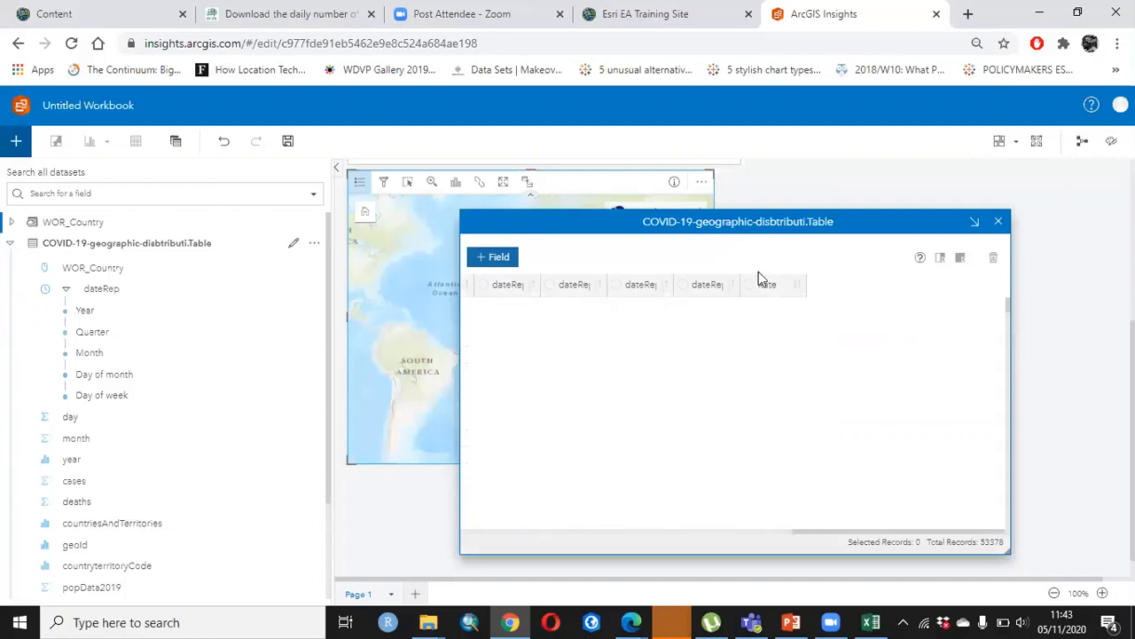
click(998, 222)
click(920, 294)
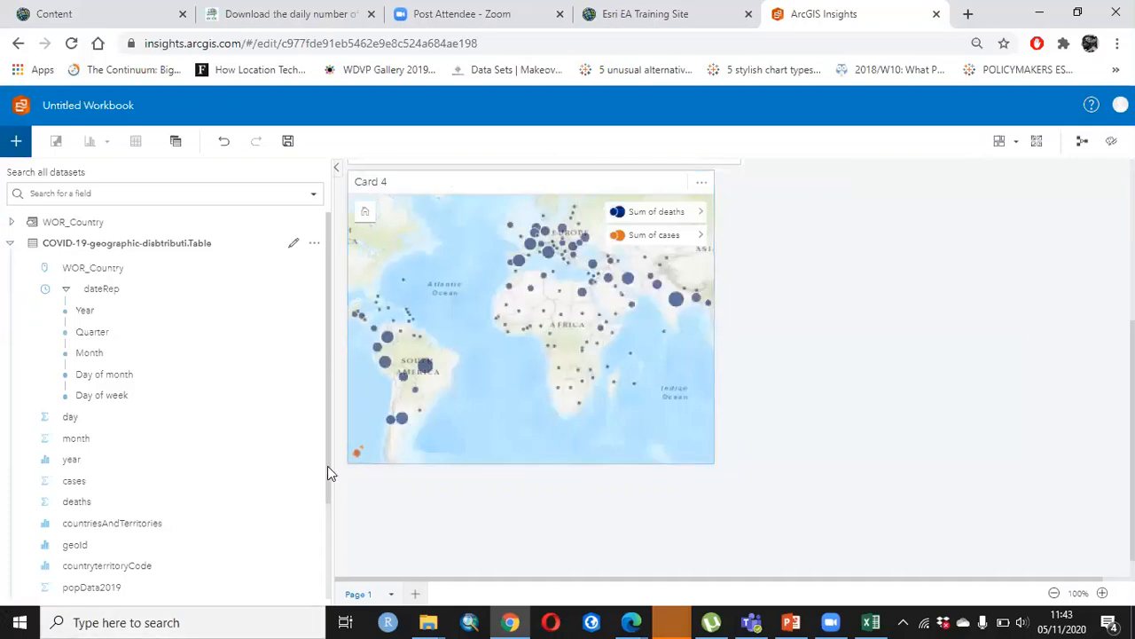
- Create a new map card from the COVID-19 table's Rate field beside Card 4
scroll(327, 467, down, 3)
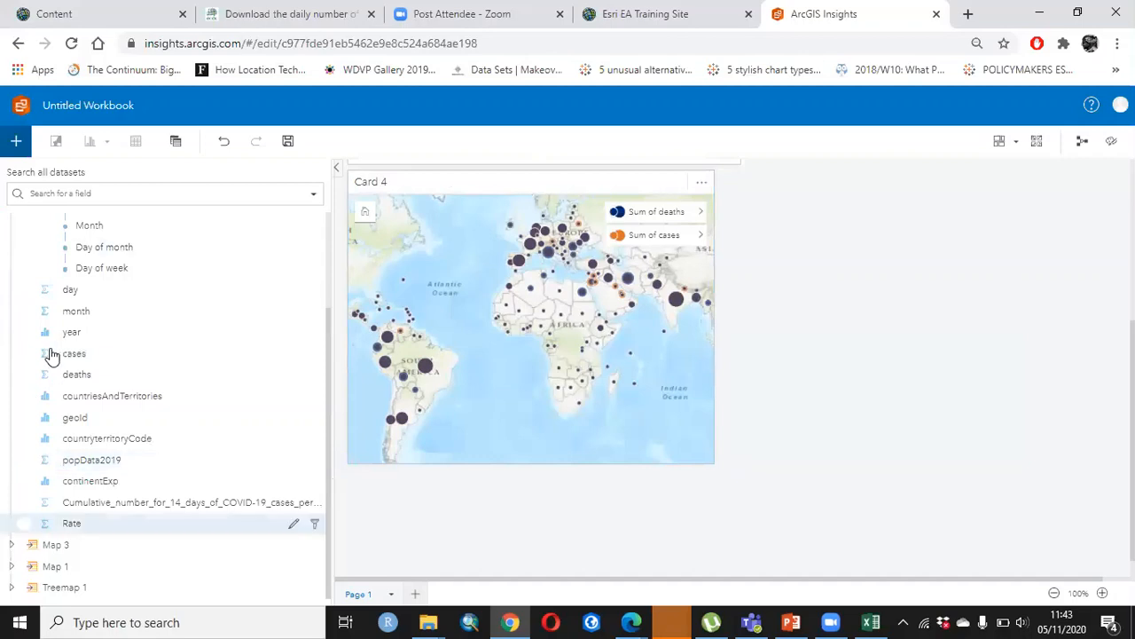
click(71, 523)
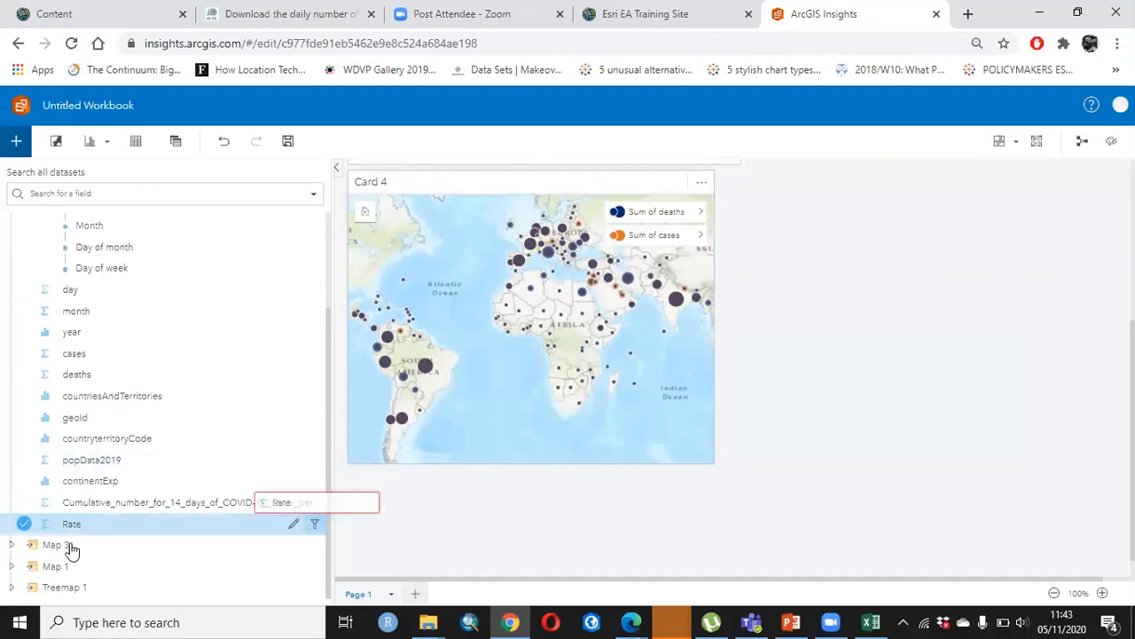
drag(56, 532, 882, 322)
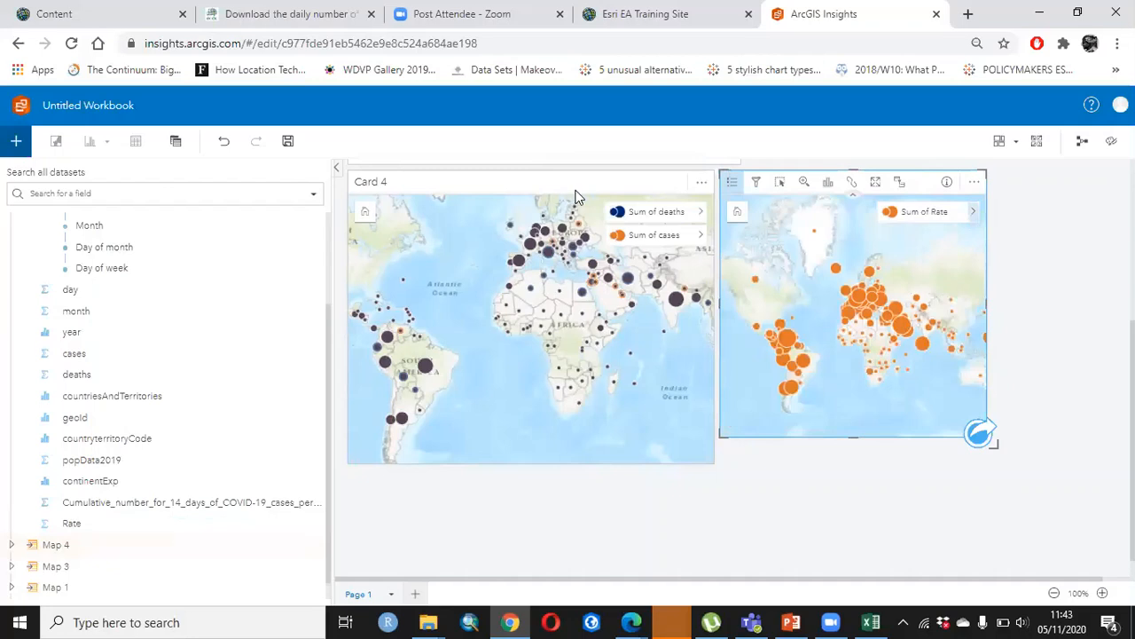
- Change the Rate map layer's symbol type to Counts and Amounts (Color)
click(732, 180)
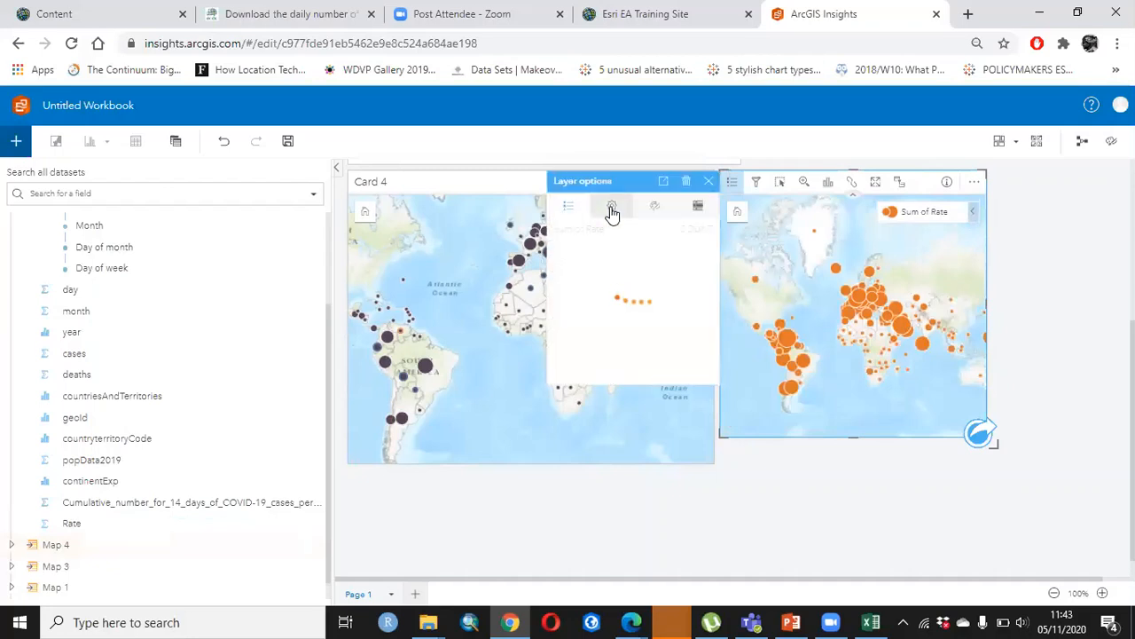
click(612, 211)
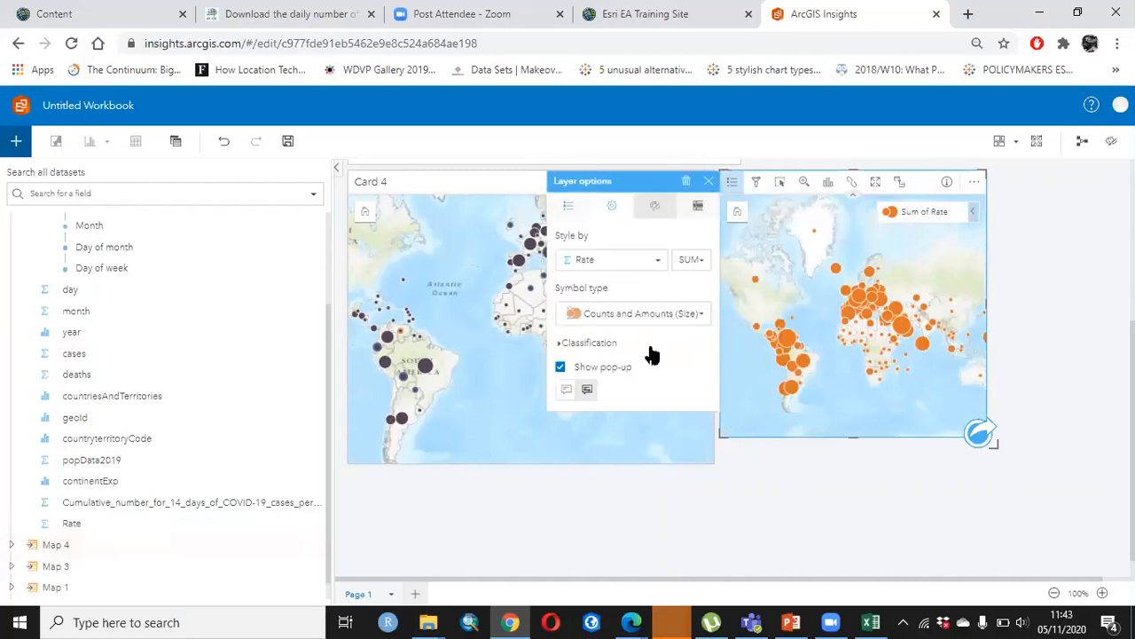
click(637, 313)
click(637, 364)
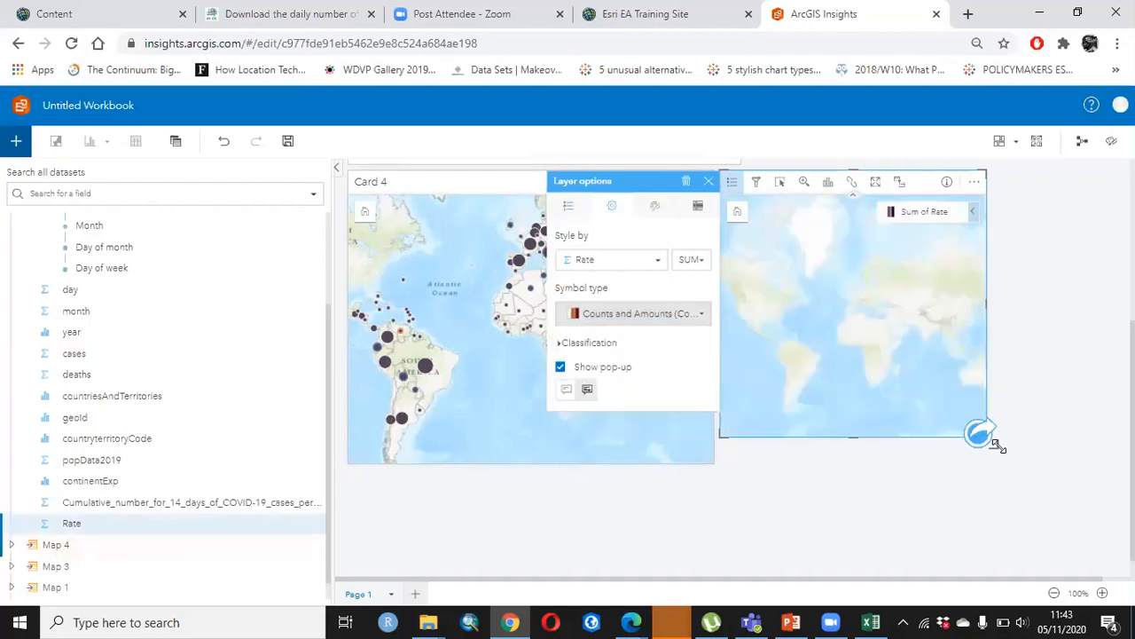
- Enlarge the Rate map card to match the height of Card 4
drag(997, 445, 1091, 477)
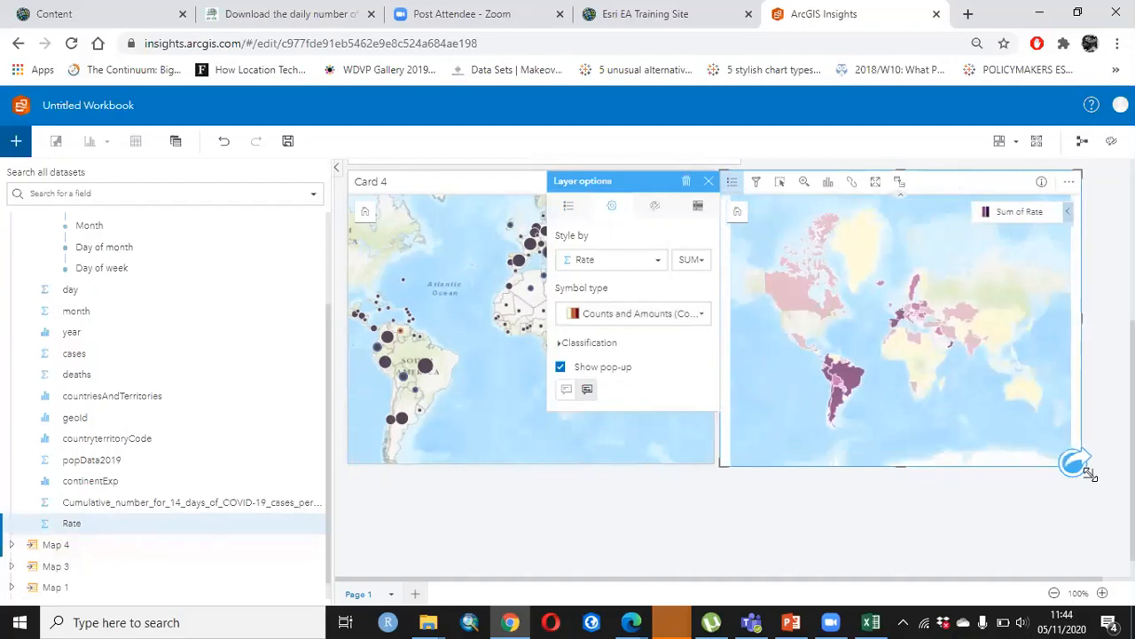
click(1108, 526)
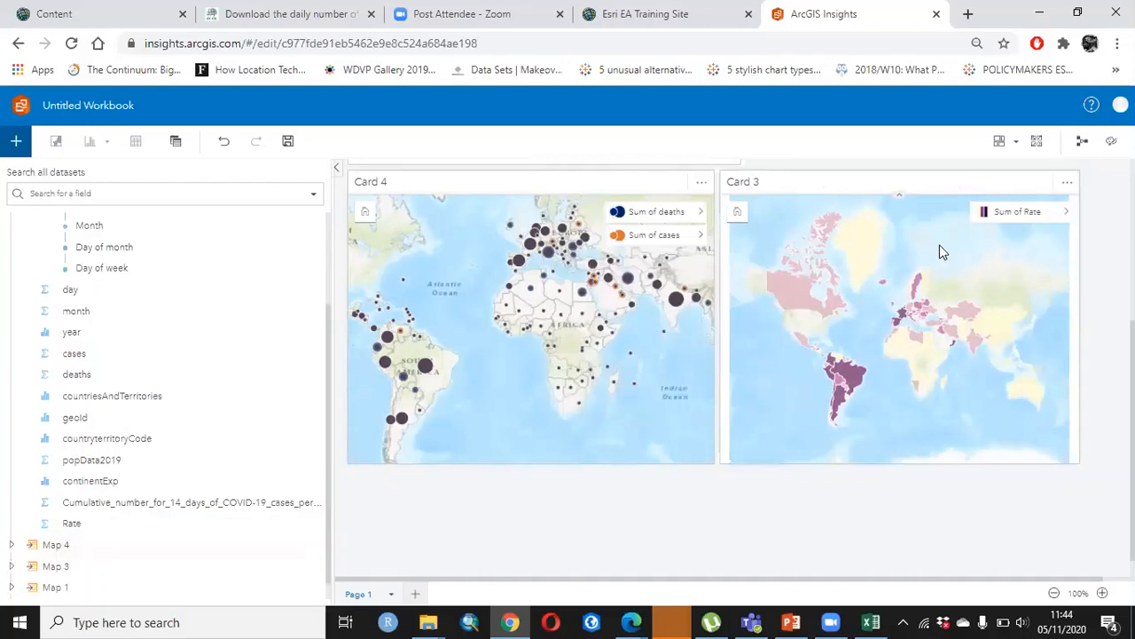
click(972, 413)
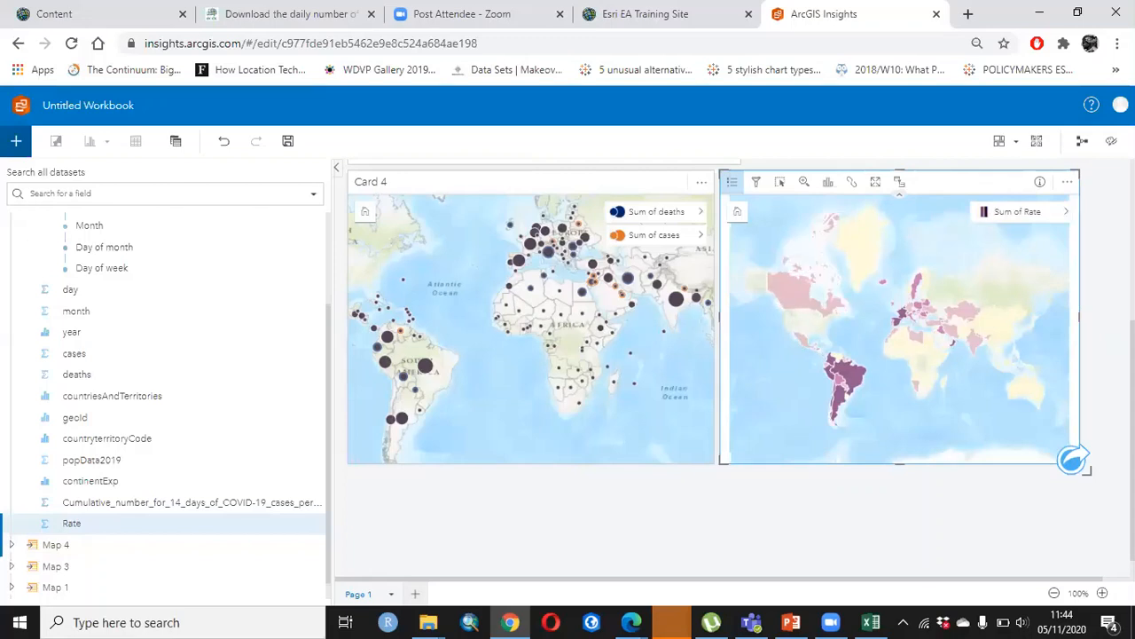
- Zoom out and pan the Card 4 map to show the whole world
drag(612, 441, 706, 459)
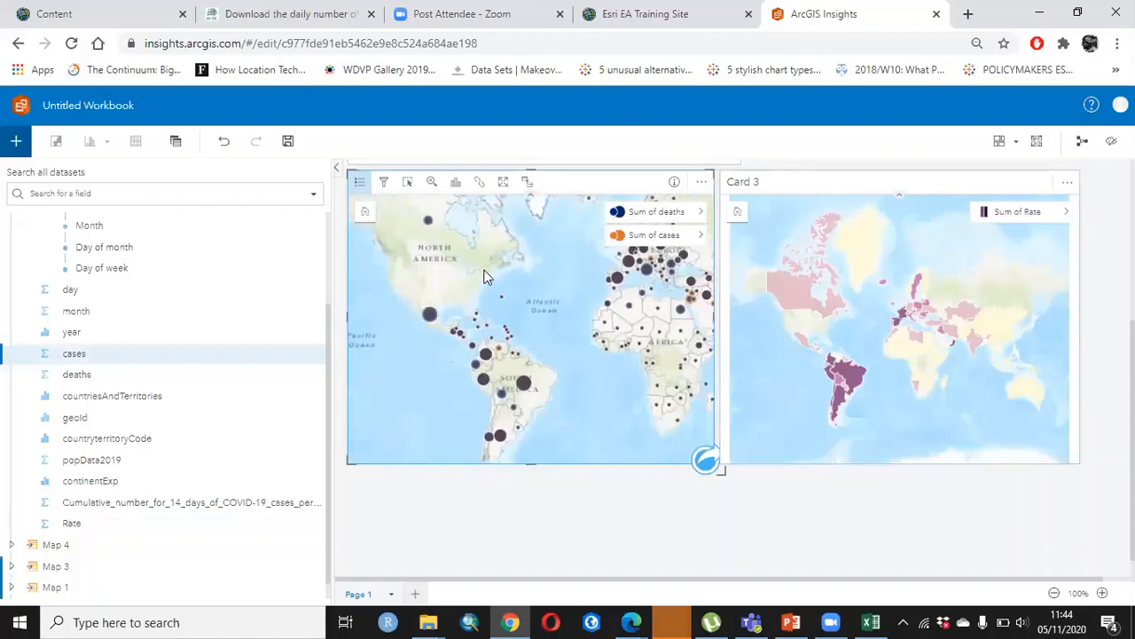
scroll(536, 372, down, 2)
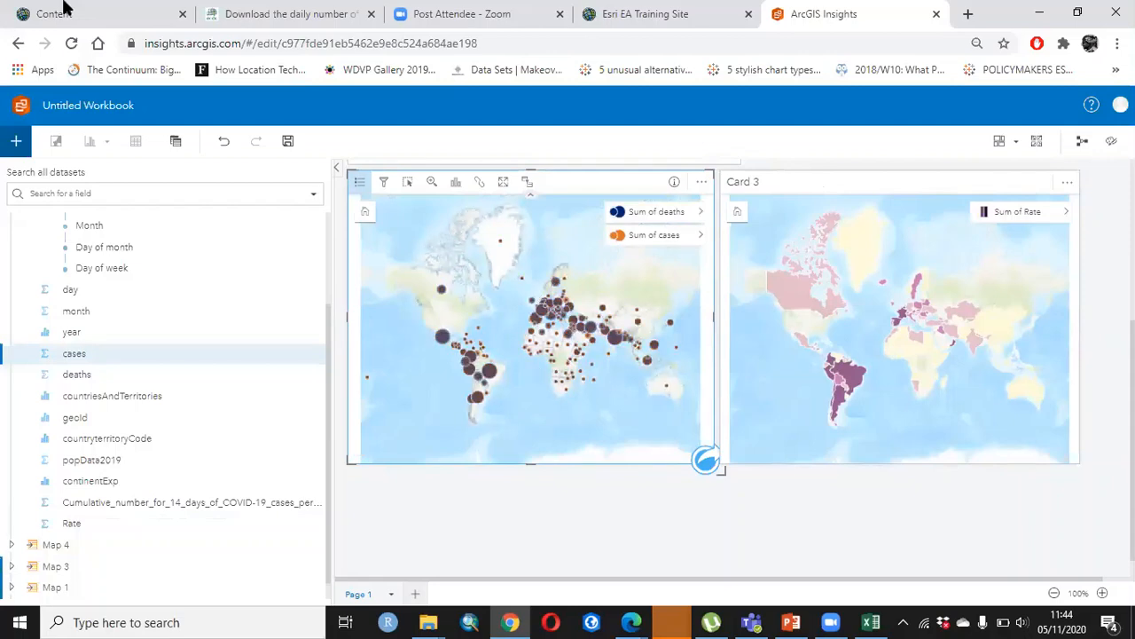
click(1108, 238)
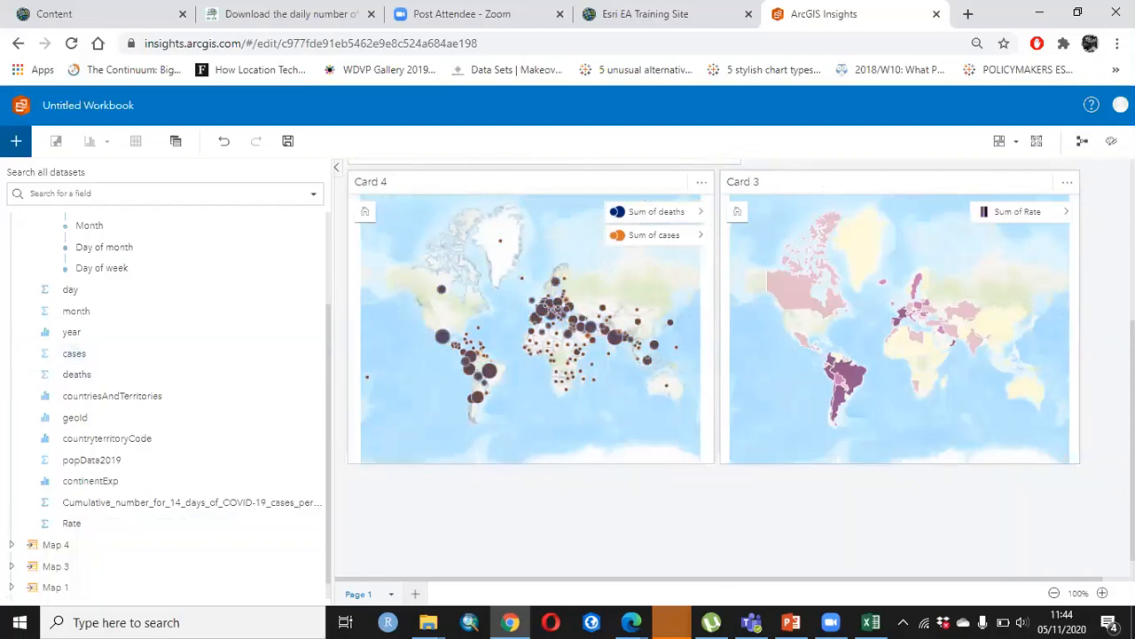
scroll(738, 357, up, 2)
scroll(739, 357, down, 2)
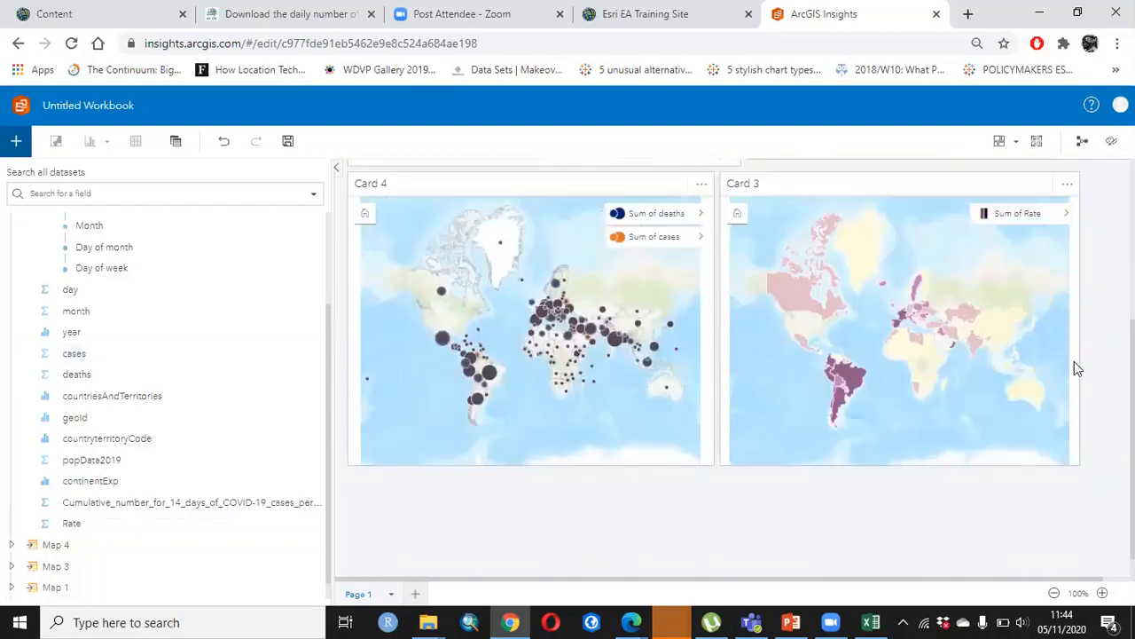
scroll(994, 305, down, 1)
click(933, 217)
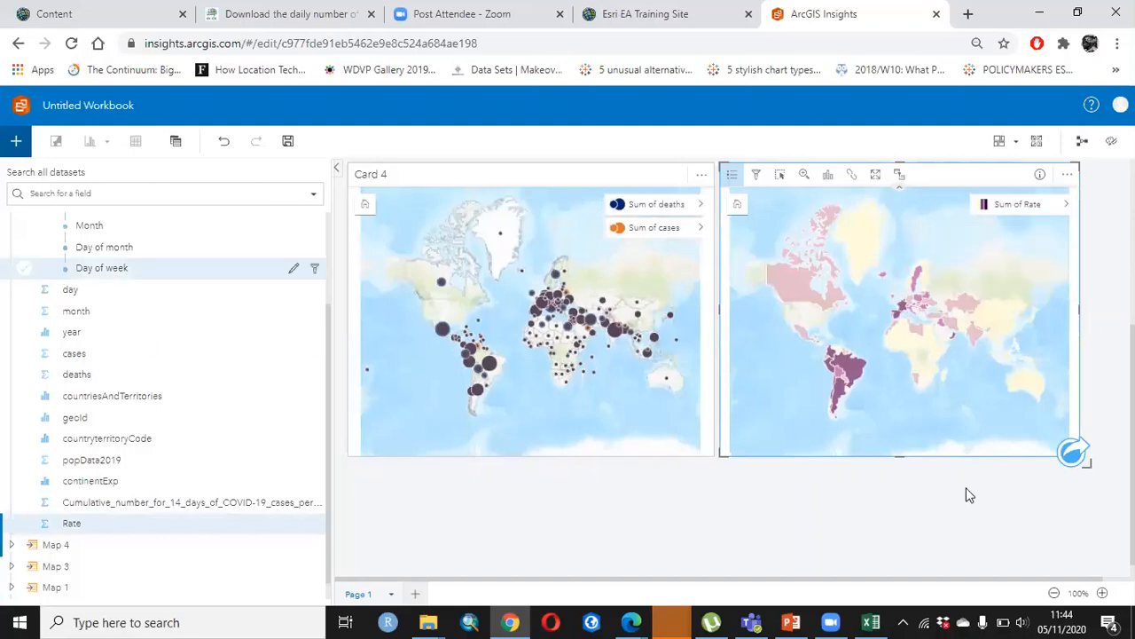
click(668, 127)
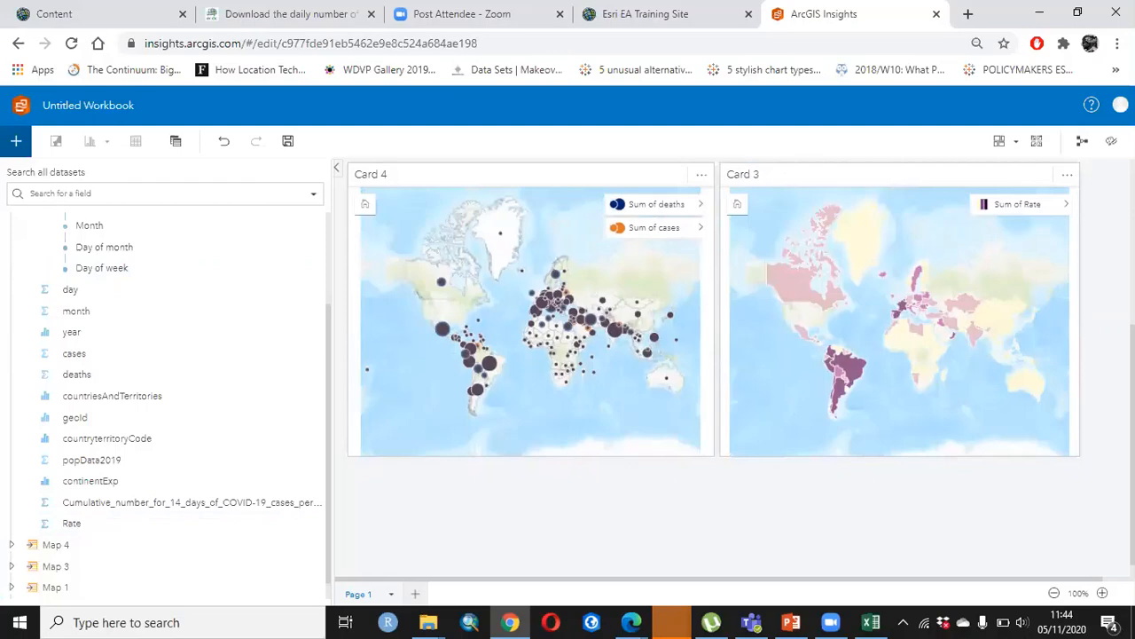
scroll(740, 368, up, 3)
scroll(740, 368, down, 4)
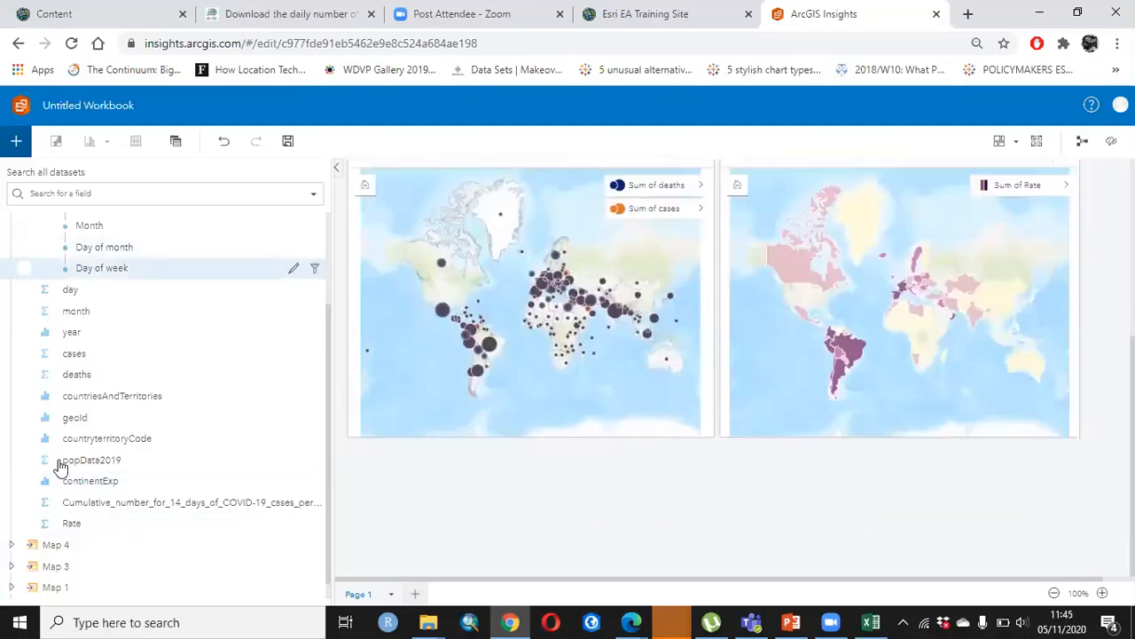
- Create a histogram card from the cases field below the two maps
click(21, 355)
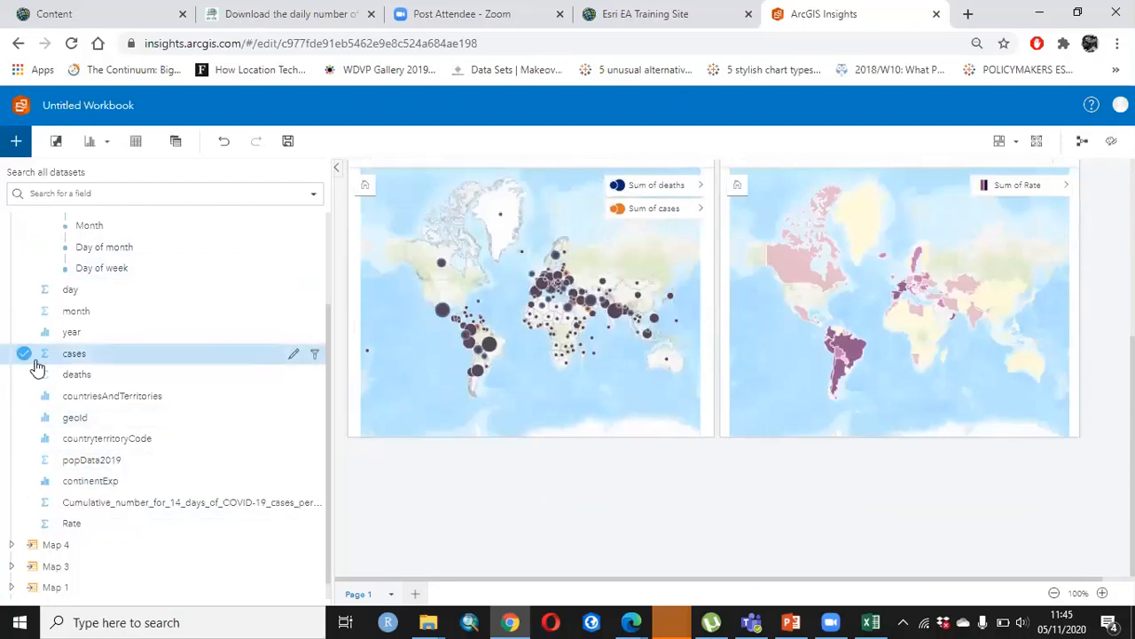
click(22, 356)
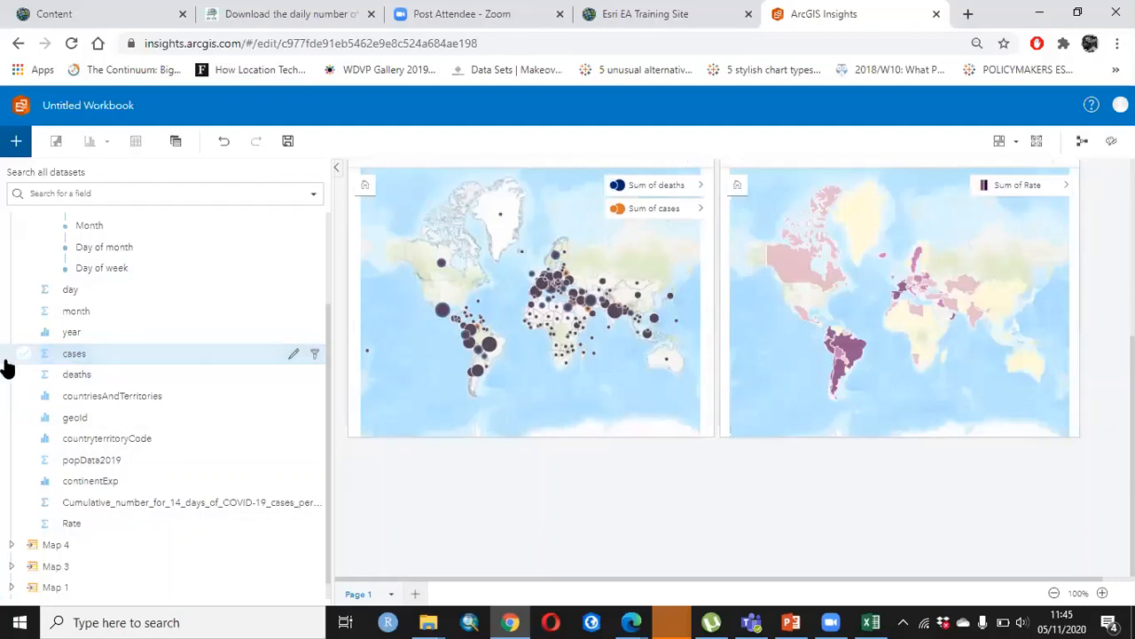
click(71, 356)
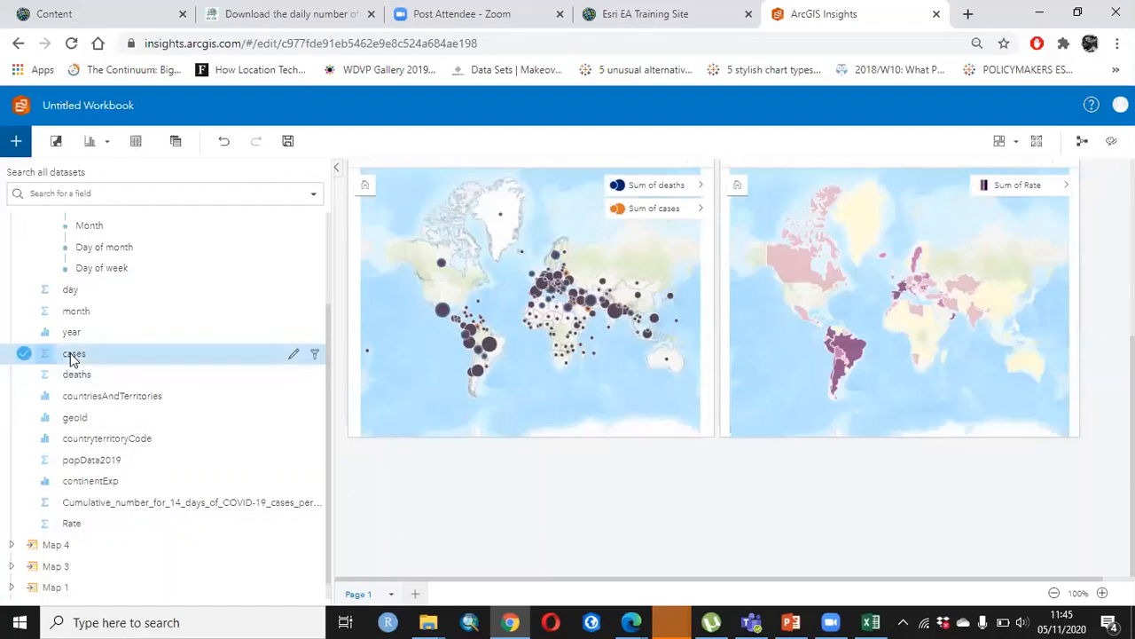
drag(73, 358, 487, 573)
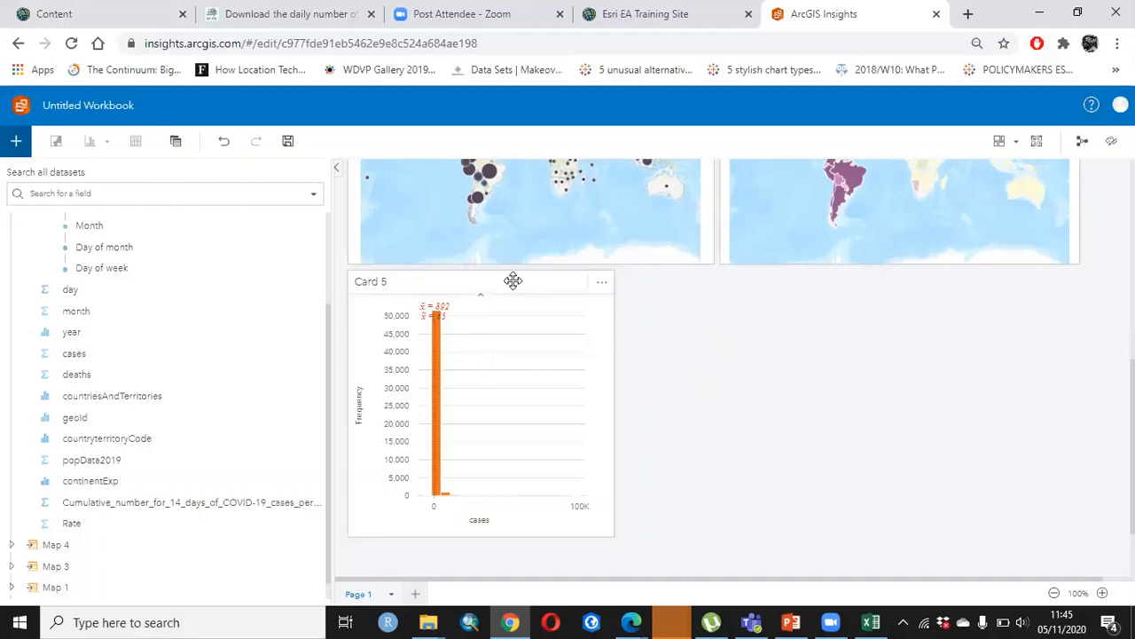
- Delete the cases histogram card
click(593, 302)
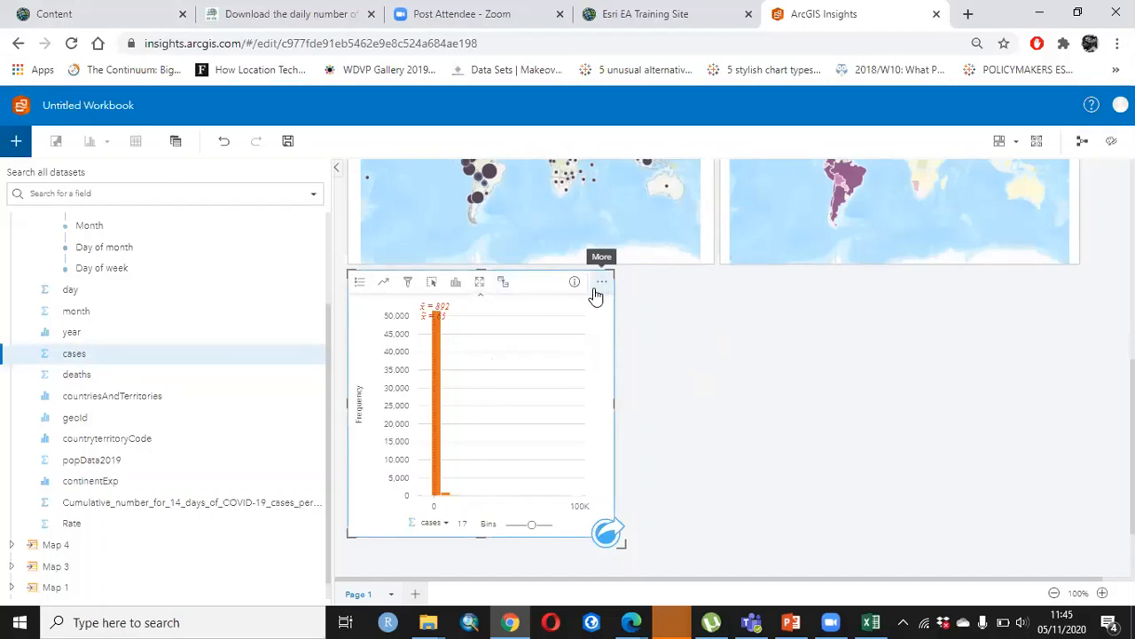
click(607, 285)
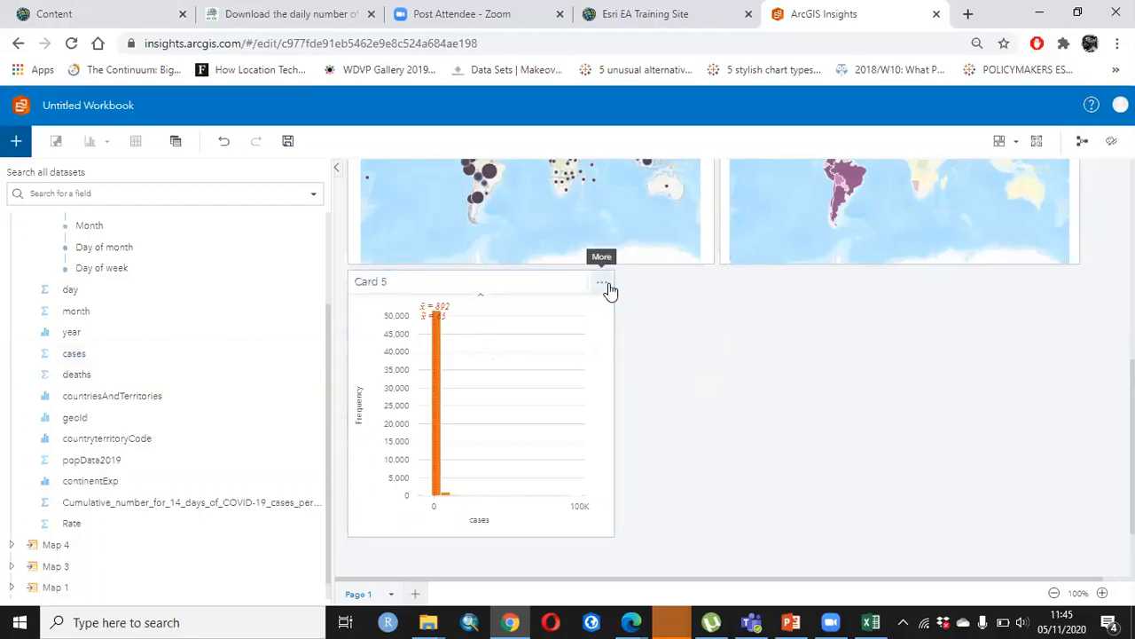
click(607, 285)
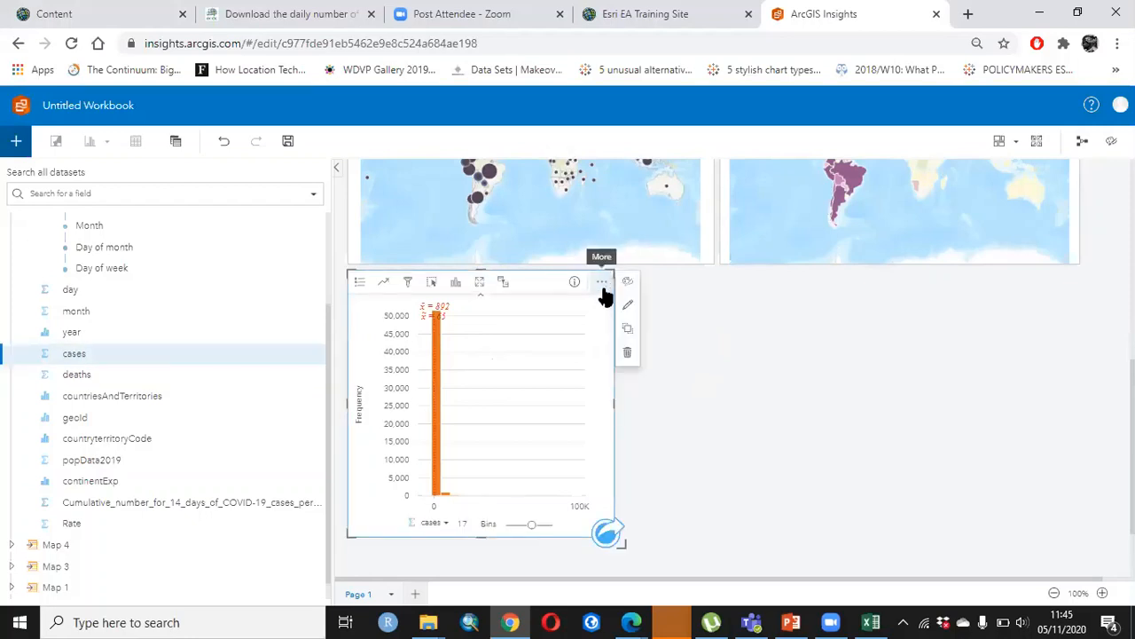
click(781, 365)
click(572, 373)
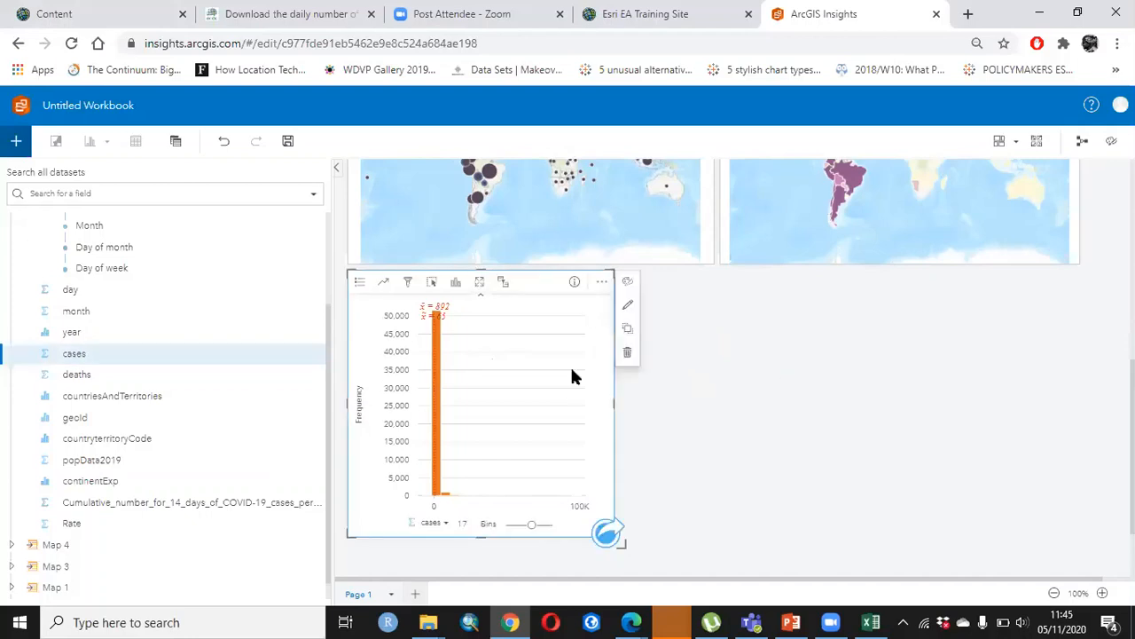
click(633, 375)
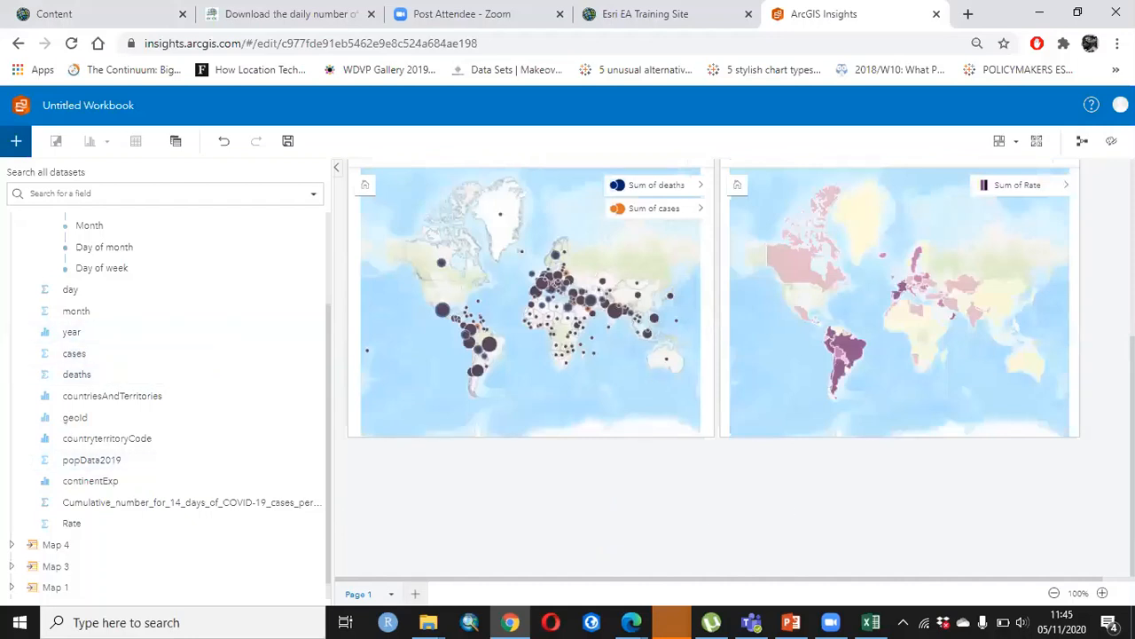
- Create a box plot card from the deaths field alone below the maps and delete it
click(24, 377)
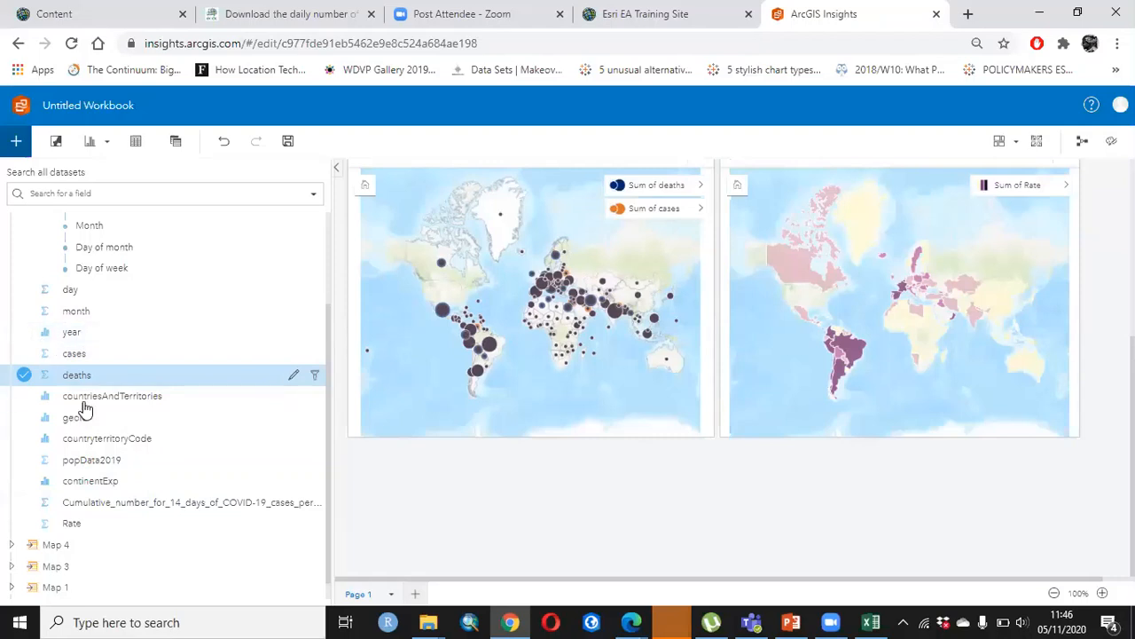
drag(81, 377, 500, 512)
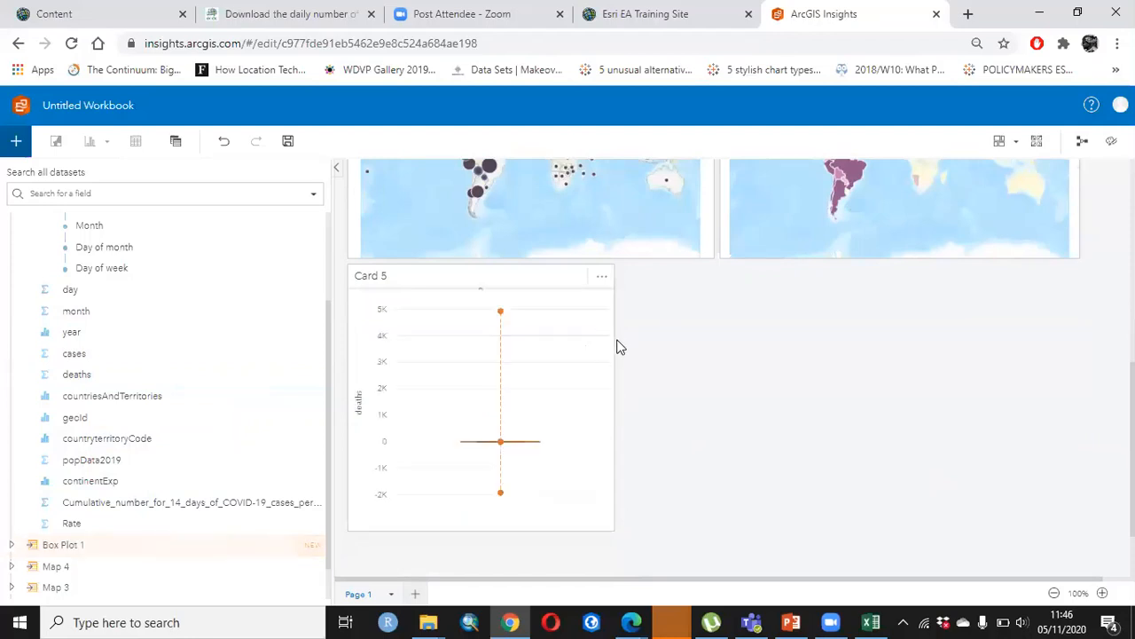
click(617, 373)
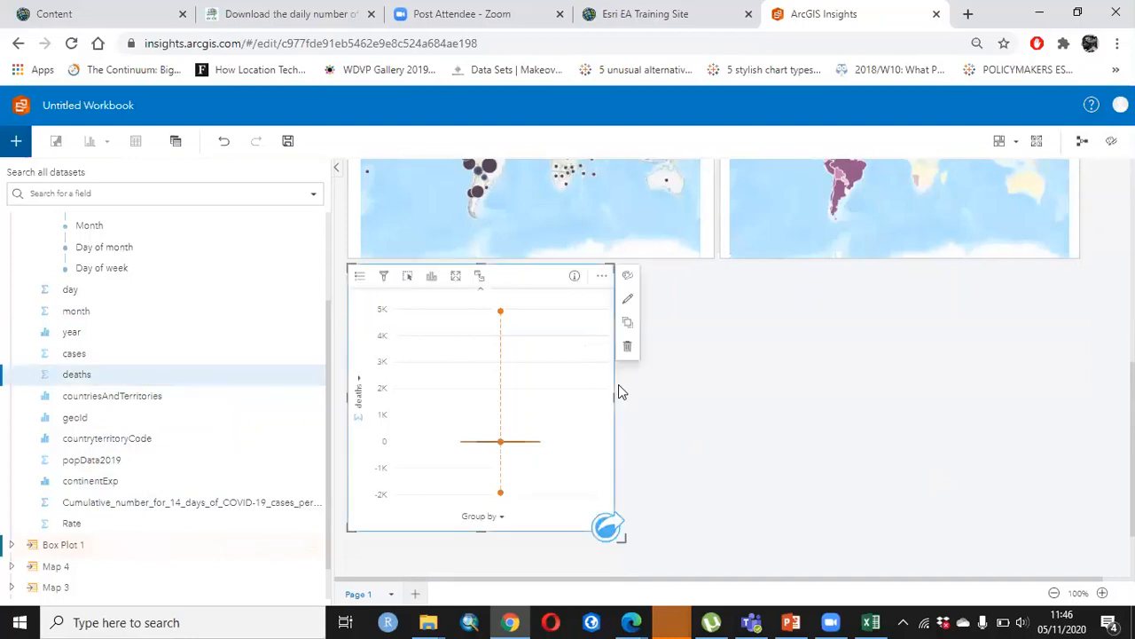
click(626, 348)
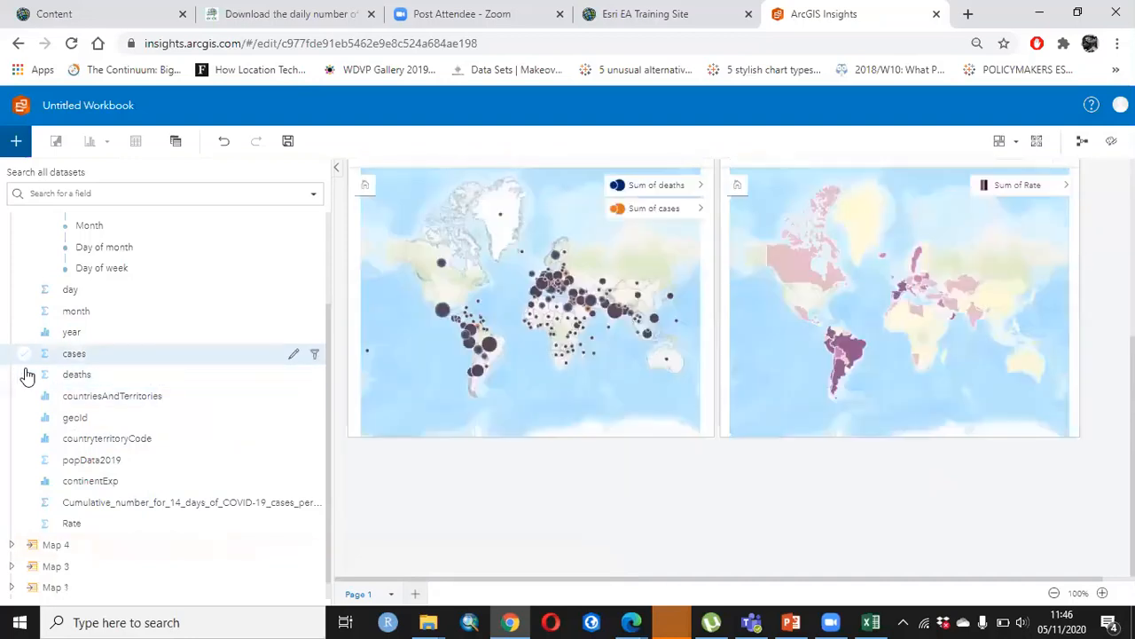
- Create a chart card from the deaths and countriesAndTerritories fields below the Card 4 map
click(23, 374)
click(23, 395)
drag(127, 375, 494, 518)
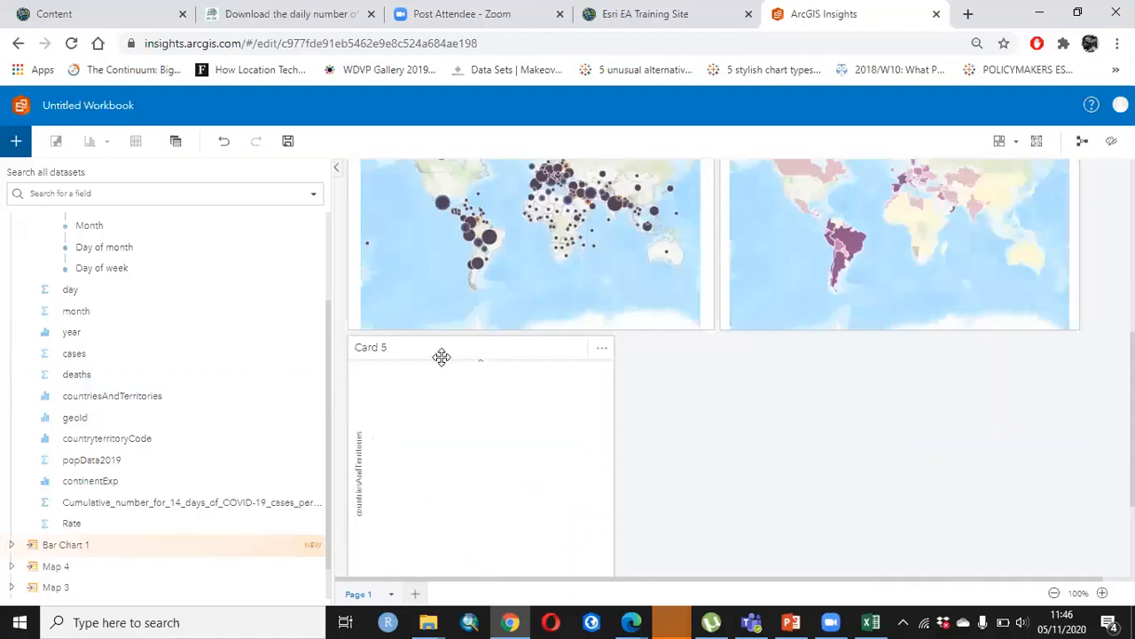
- Change the visualization type of the deaths-by-country bar chart to a box plot and examine its values
click(431, 351)
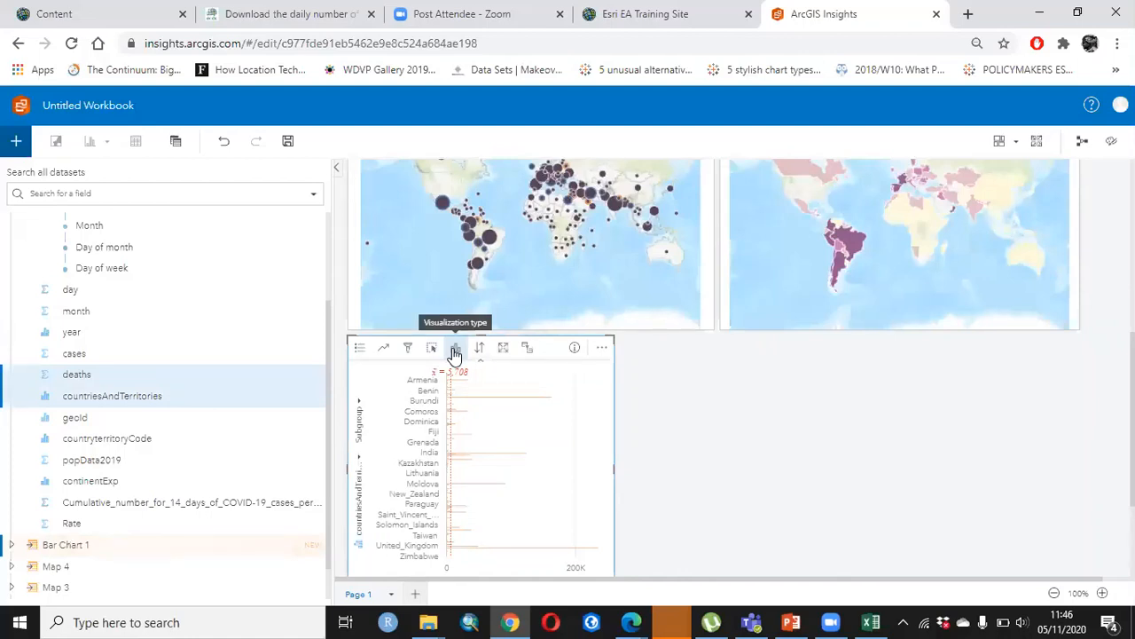
click(455, 353)
click(515, 509)
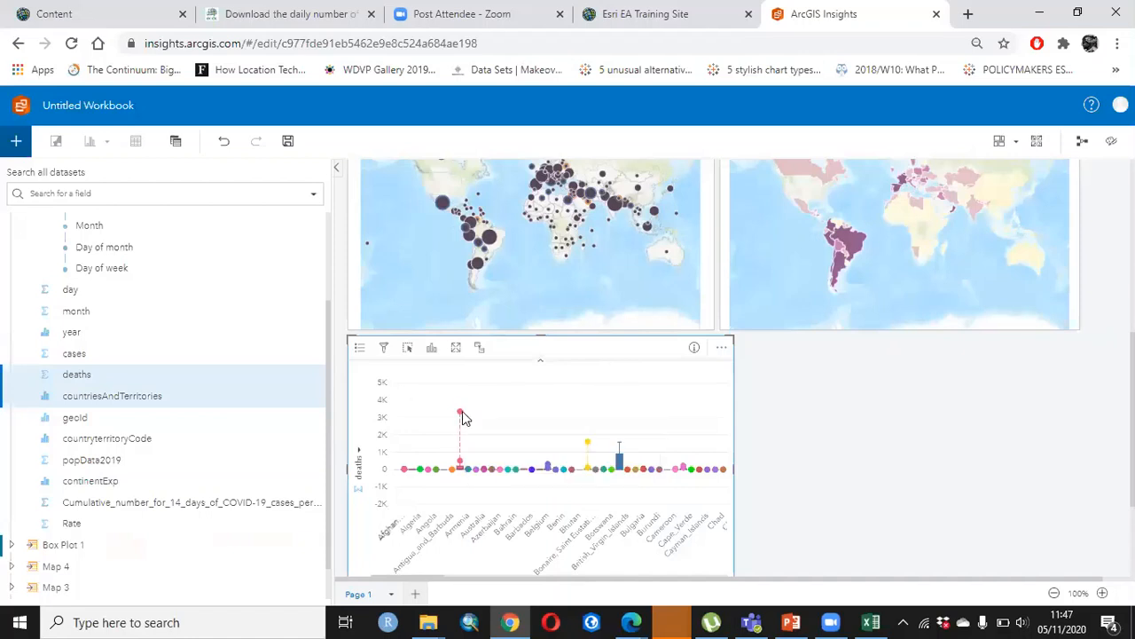
mouse_move(455, 423)
click(177, 268)
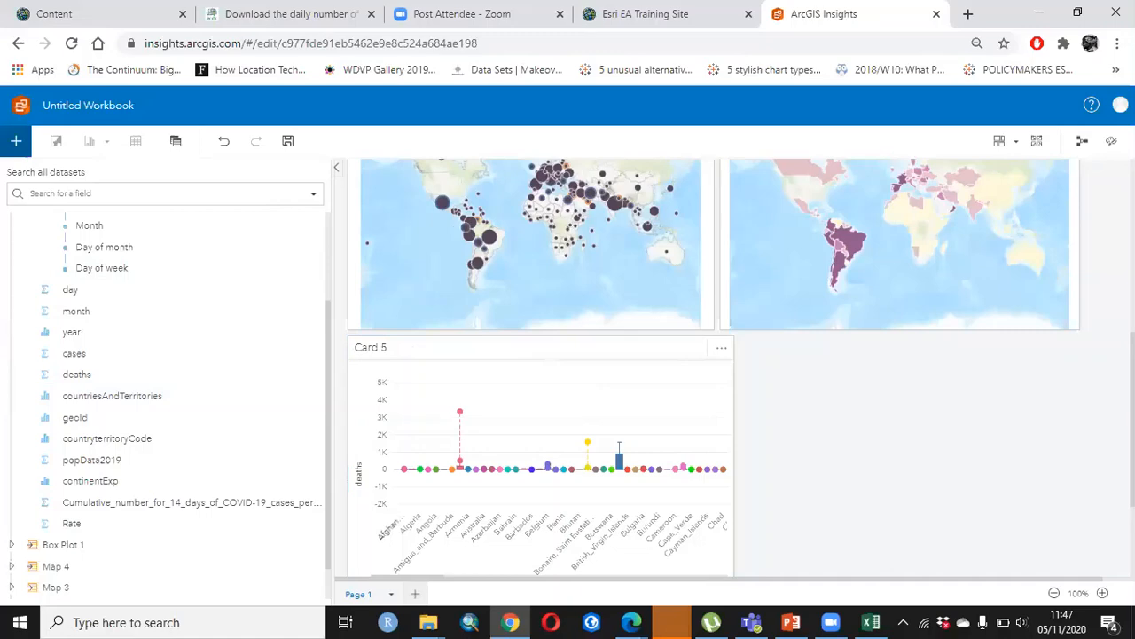
- Examine the cases per continent over time in Card 1's line chart and clear the selection made there
scroll(1082, 386, up, 5)
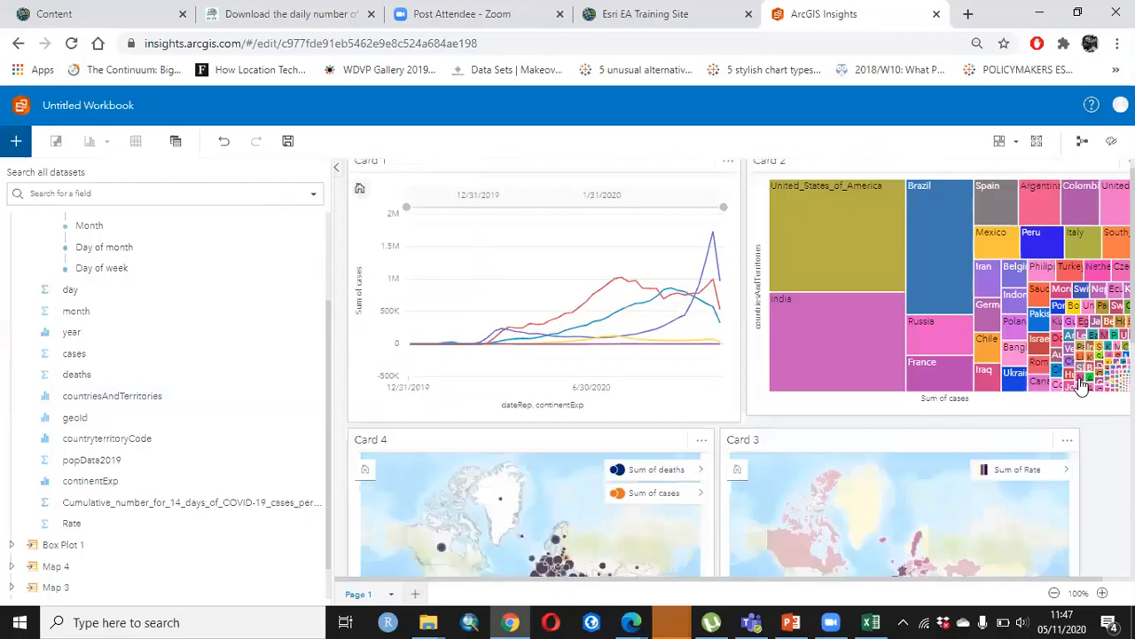
scroll(1082, 386, up, 1)
click(703, 365)
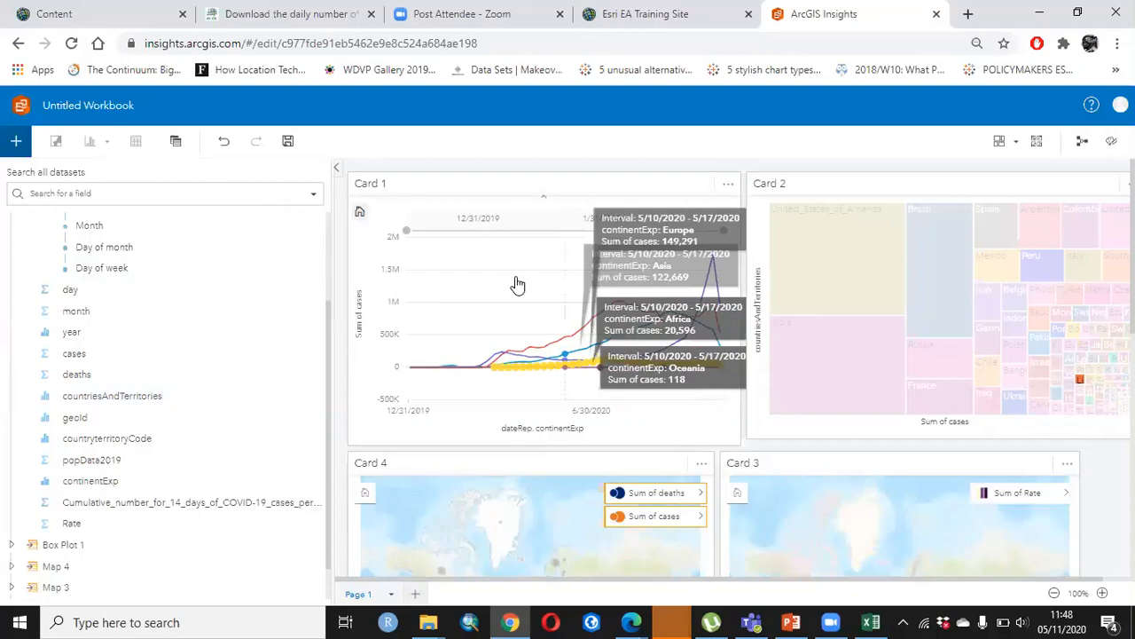
click(518, 284)
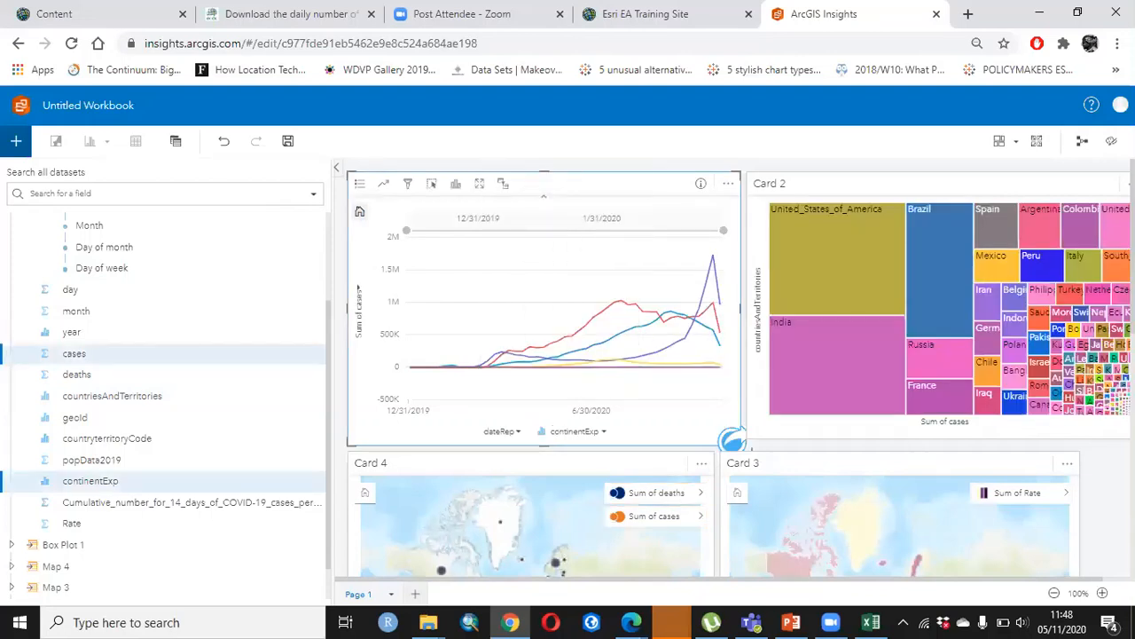
- Add a predefined filter widget to the page beside the Card 5 box plot
scroll(990, 463, down, 5)
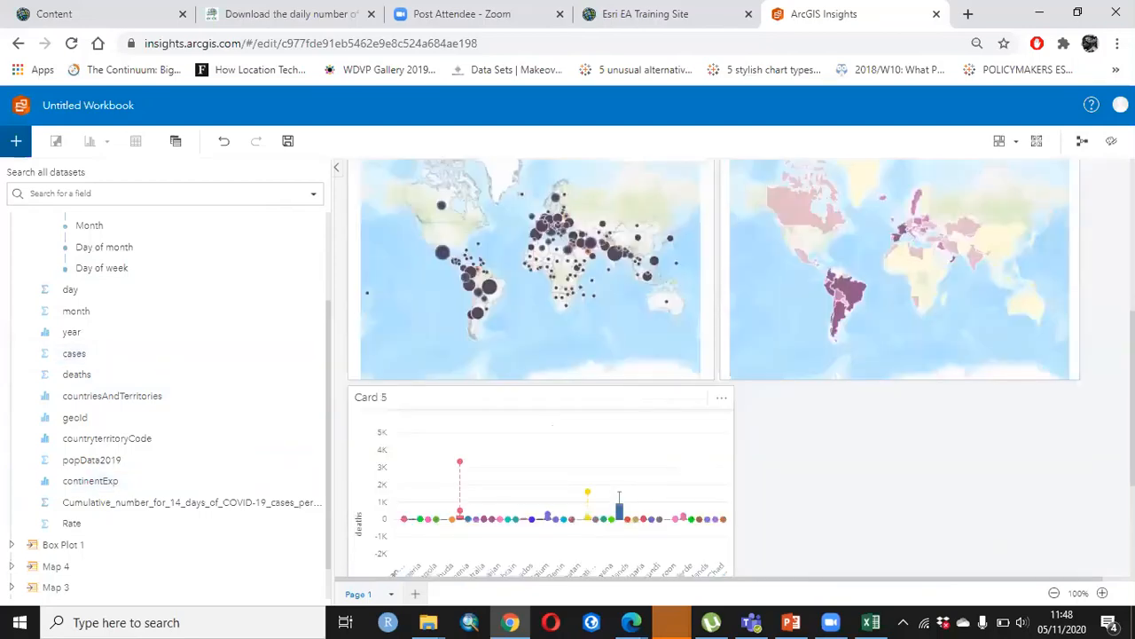
scroll(1020, 177, up, 5)
click(1017, 145)
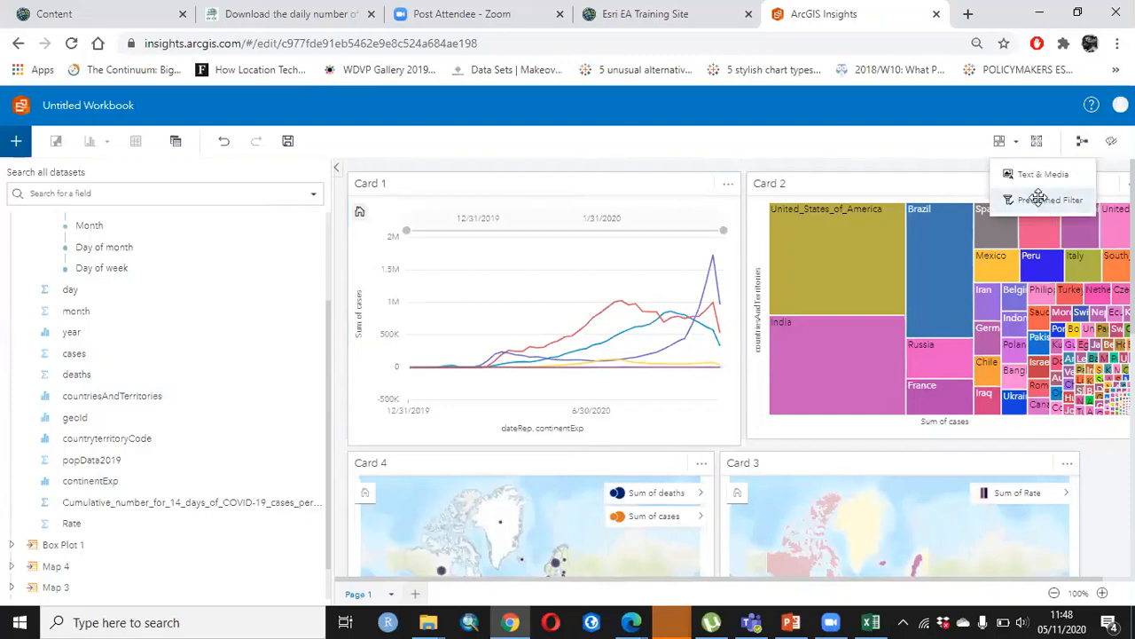
click(1033, 198)
mouse_move(889, 371)
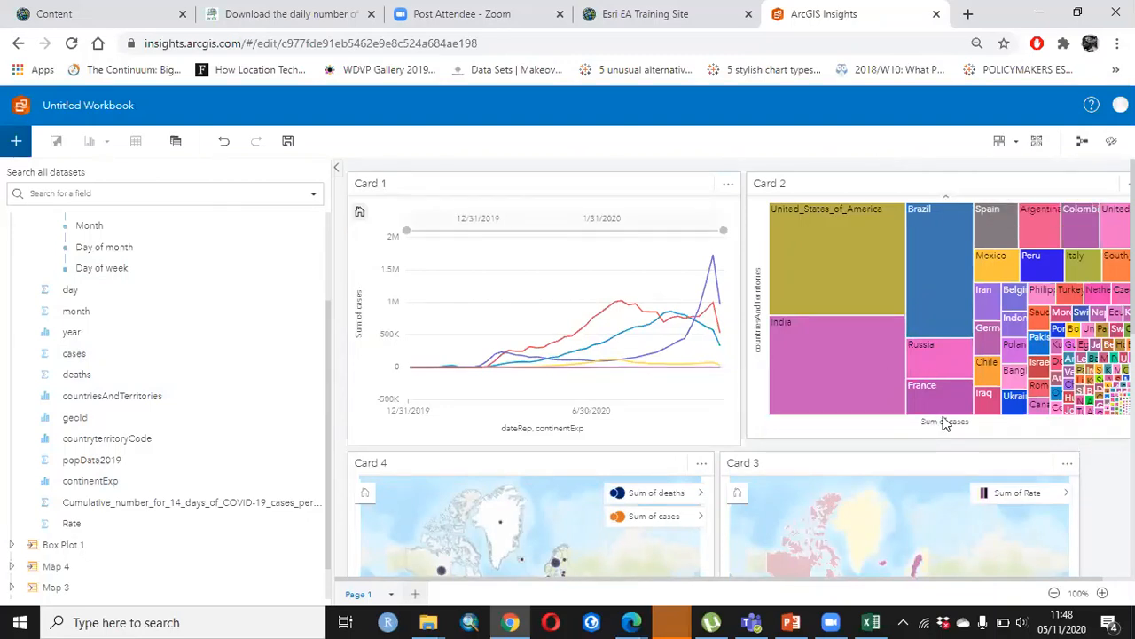
scroll(894, 308, down, 5)
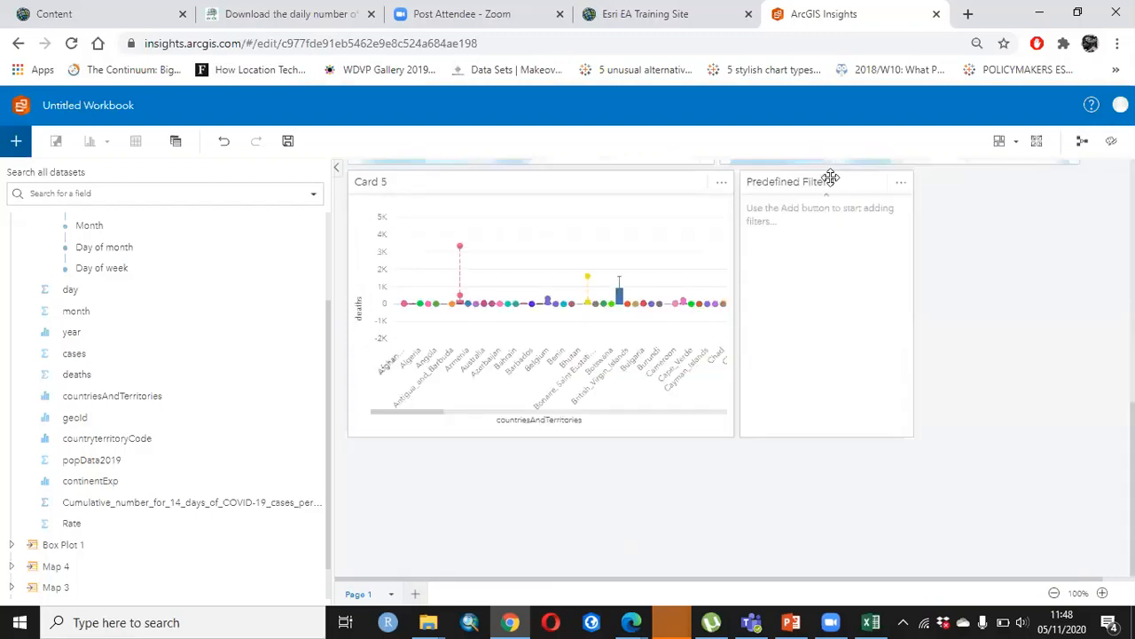
- Rename the predefined filter card "Filter by Continent"
click(830, 177)
text(Filter nb)
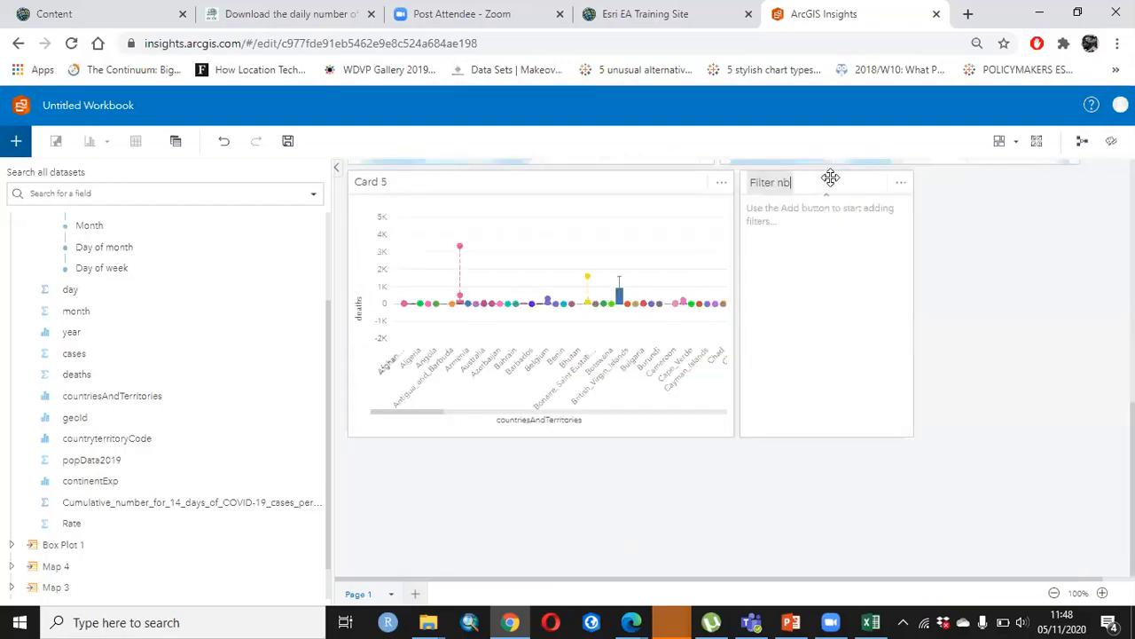
key(Return)
click(830, 178)
text(by Contin)
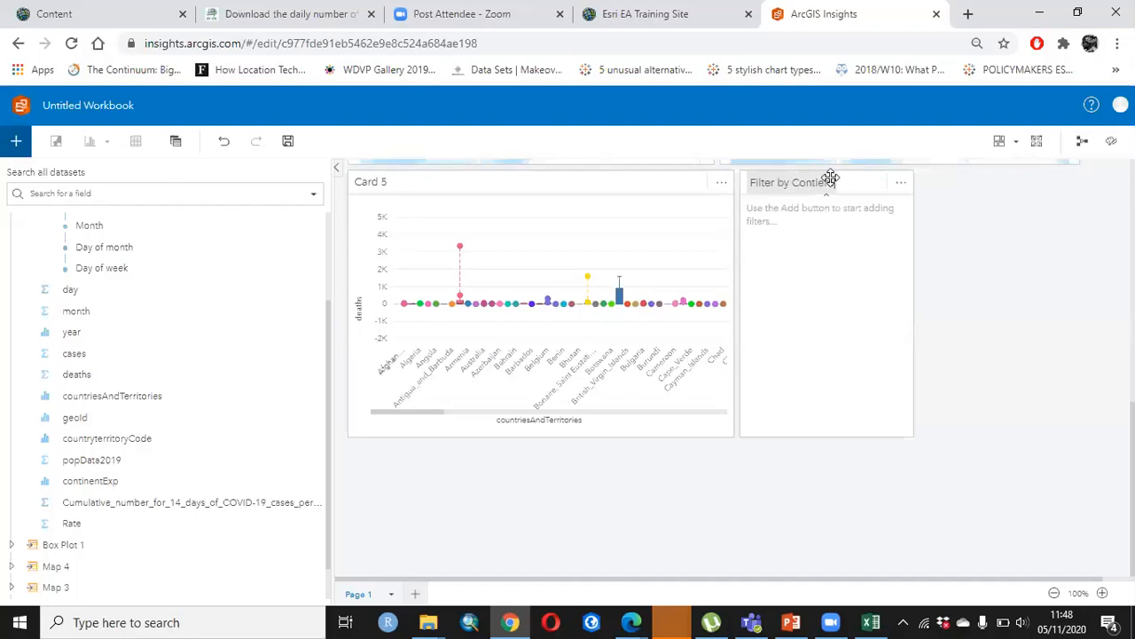
text(ent)
key(Return)
- Add a filter to the Filter by Continent card on the continentExp field, filtering by value with all continents selected
click(888, 418)
click(1033, 233)
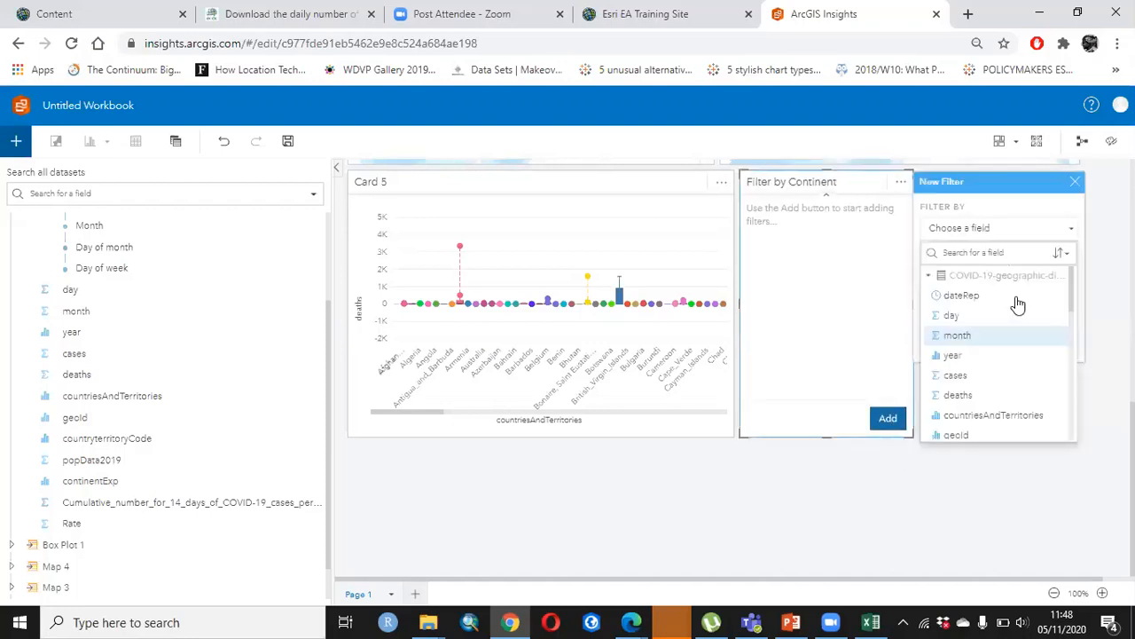
scroll(1023, 365, down, 3)
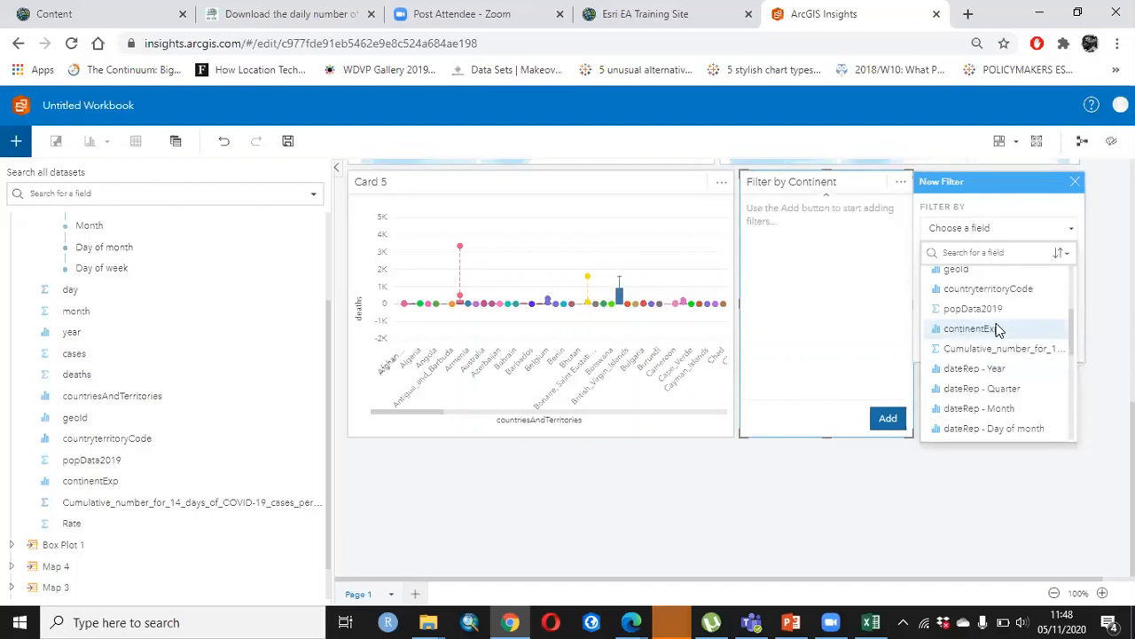
click(972, 328)
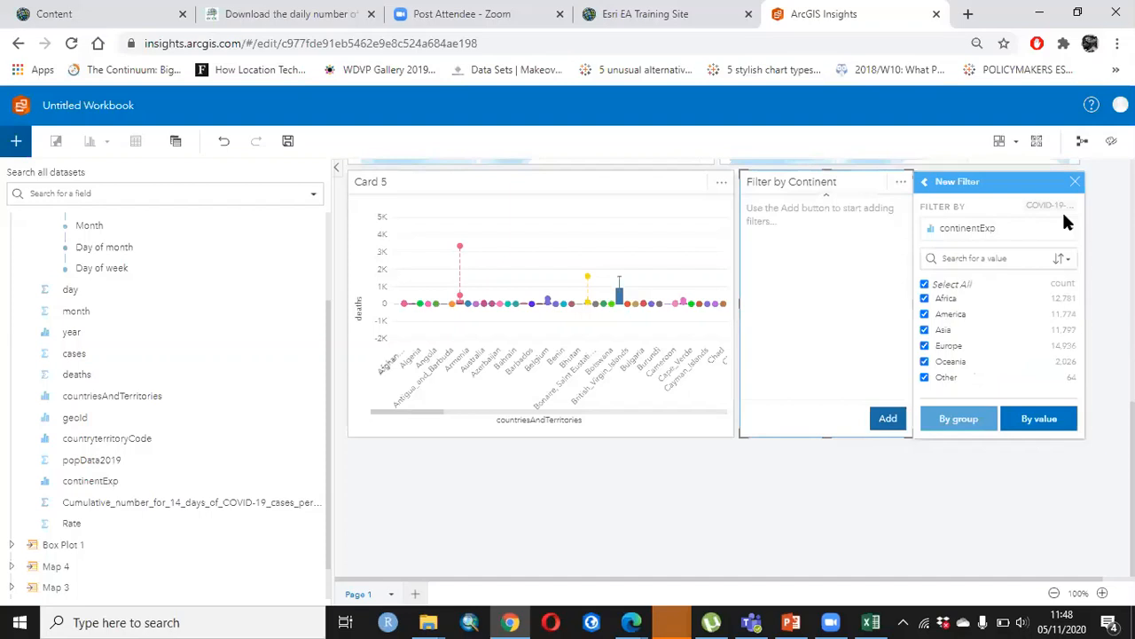
click(1040, 419)
- Filter the page's cards to Africa only and review the maps and charts
scroll(1064, 420, up, 2)
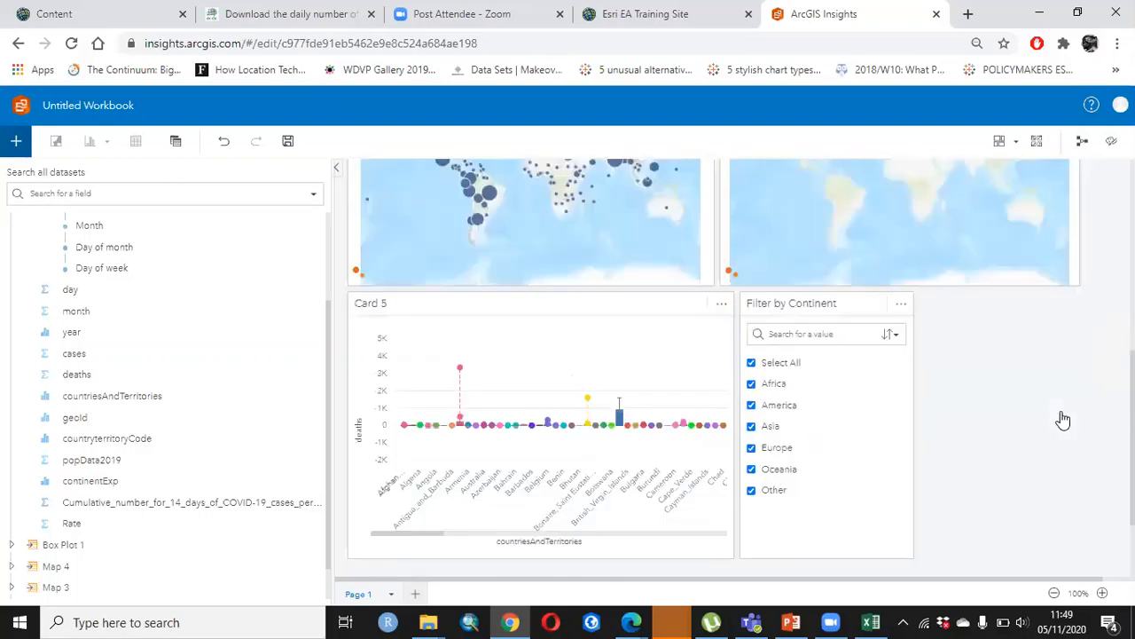
scroll(1063, 420, up, 2)
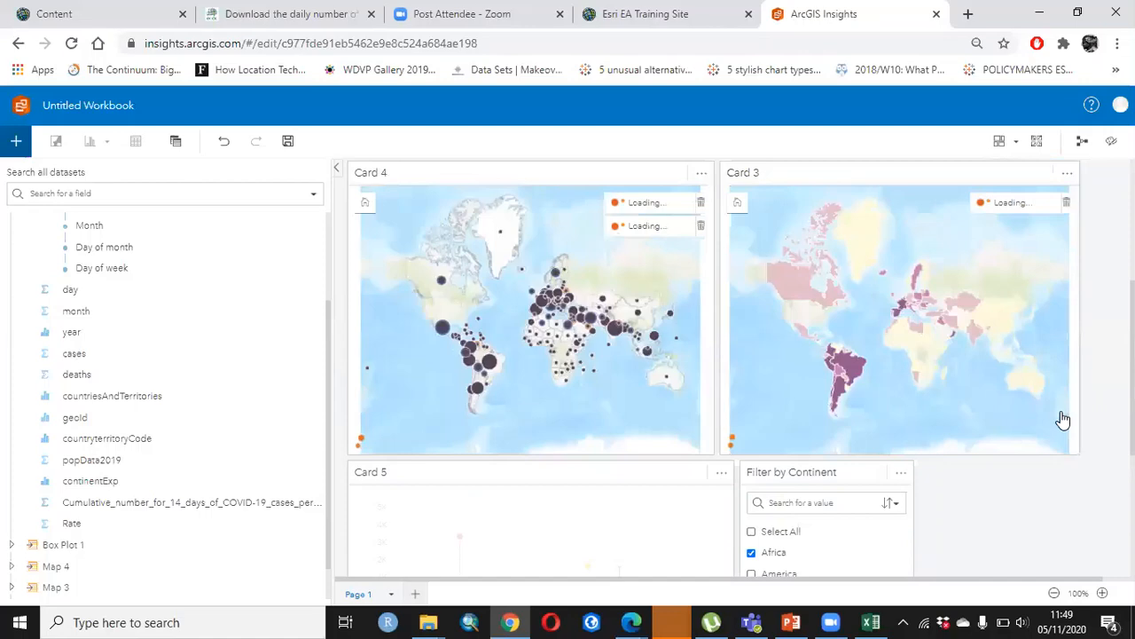
scroll(1064, 419, up, 3)
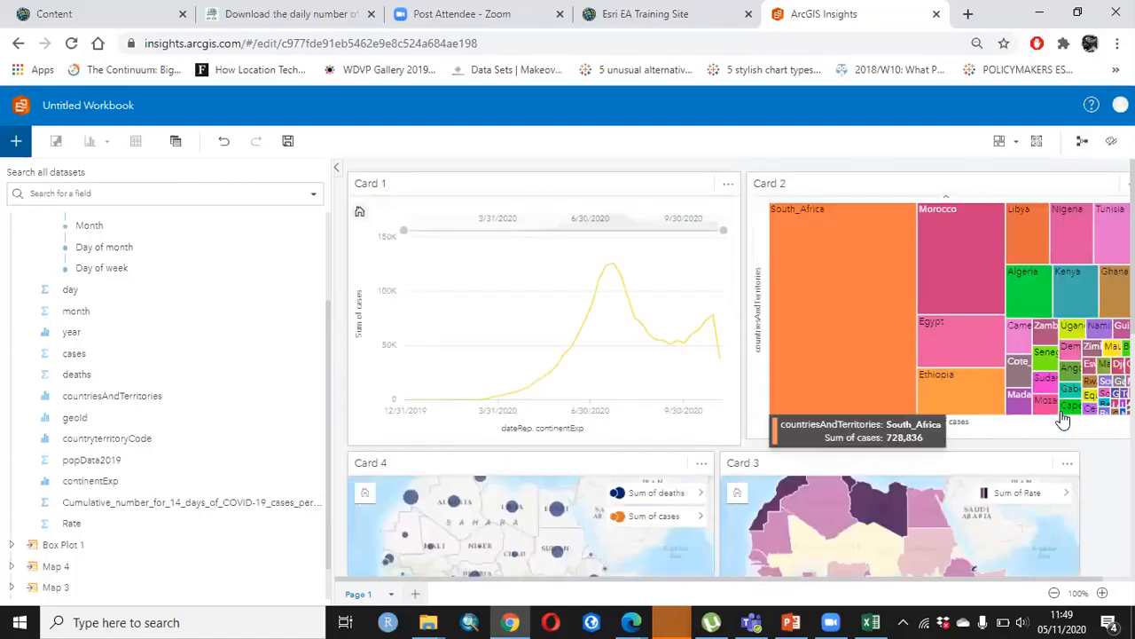
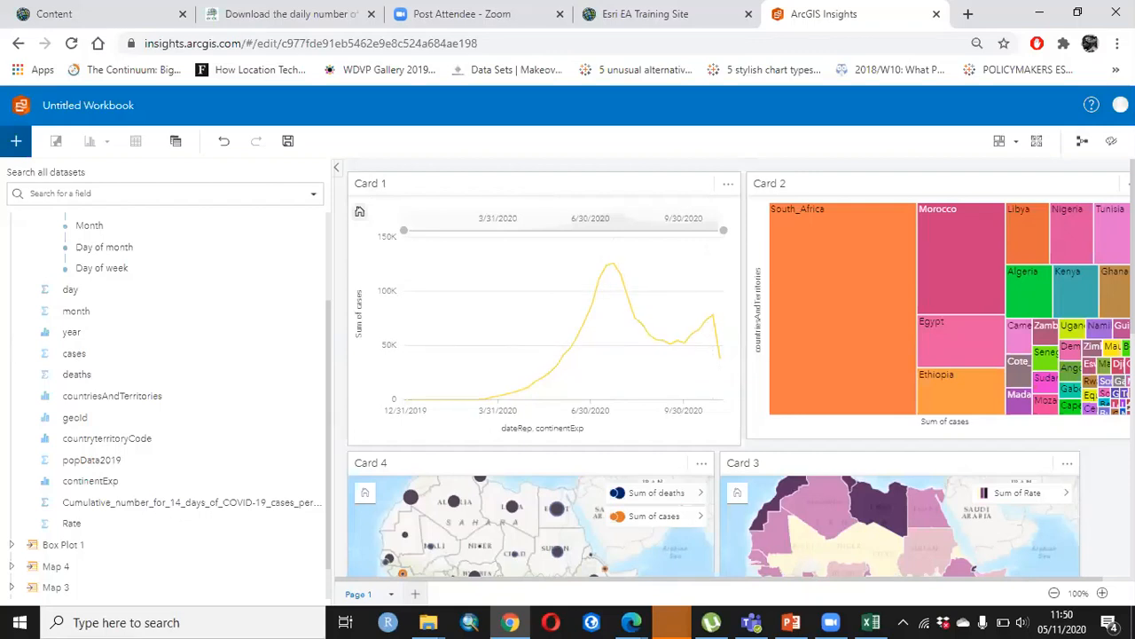
- Move the Filter by Continent card away from Card 5, widen Card 5's box plot and inspect its outliers
scroll(741, 369, down, 3)
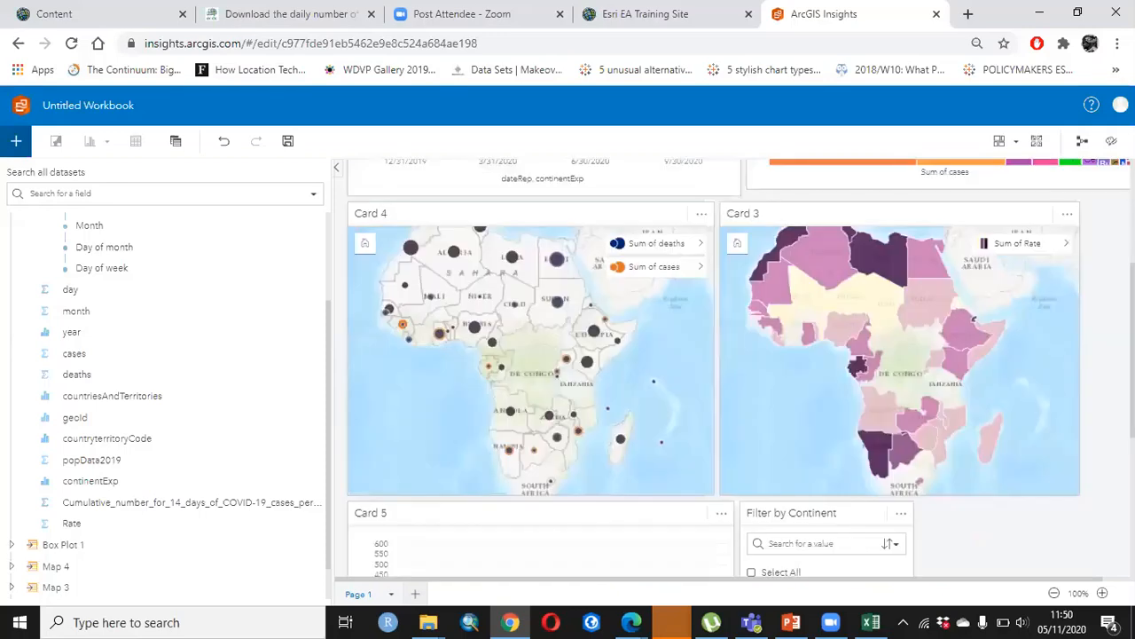
scroll(898, 264, down, 3)
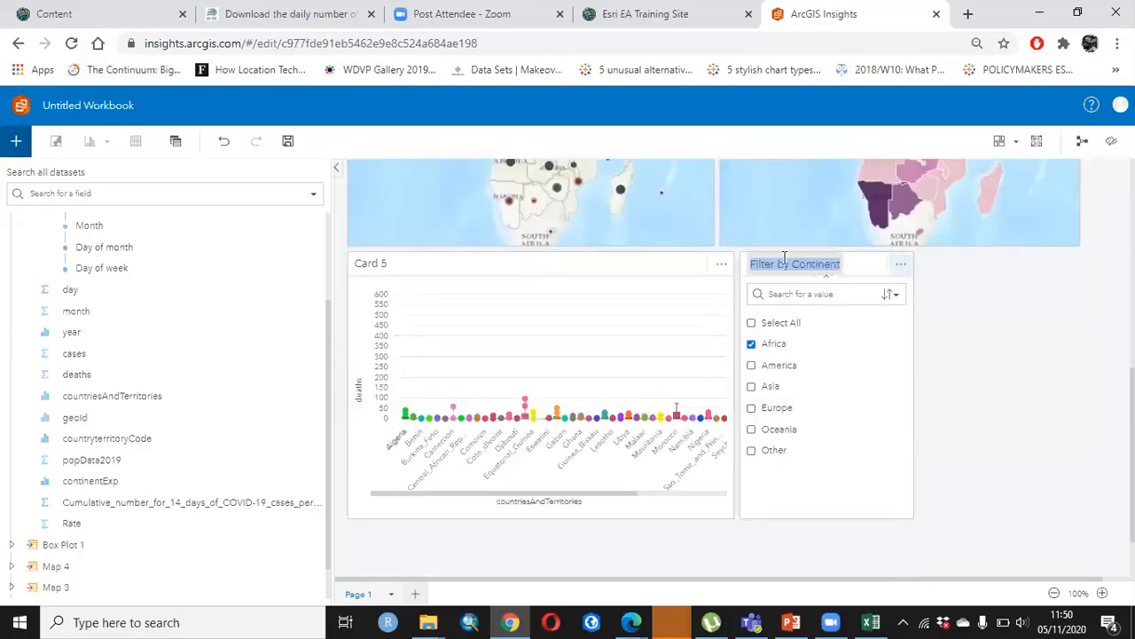
drag(785, 259, 964, 261)
drag(734, 519, 885, 539)
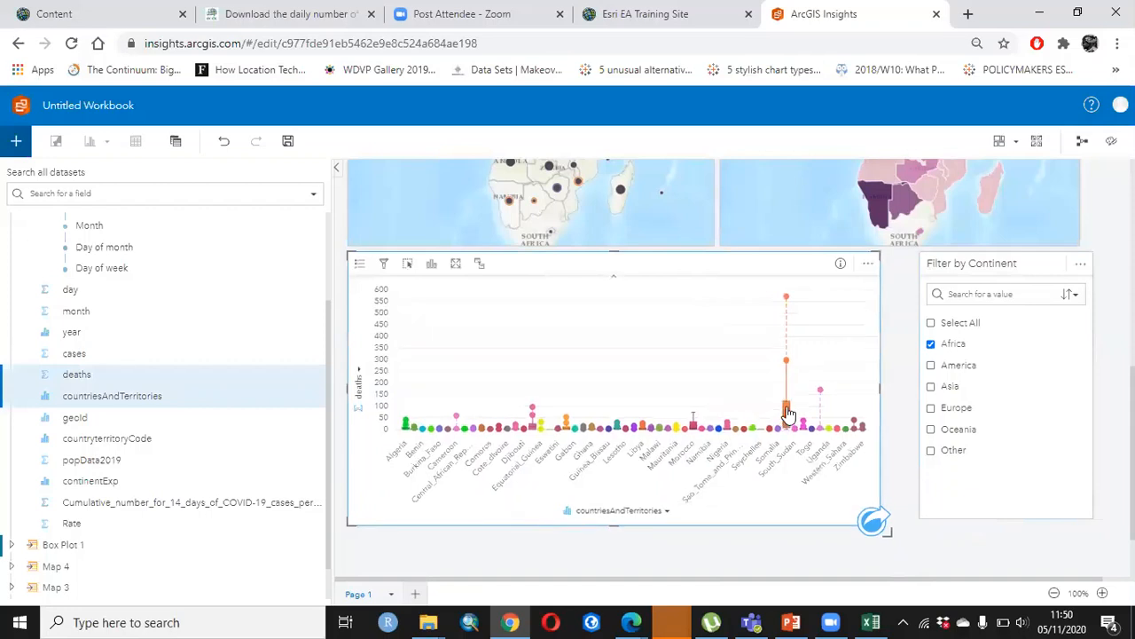
mouse_move(788, 385)
mouse_move(533, 414)
click(1097, 510)
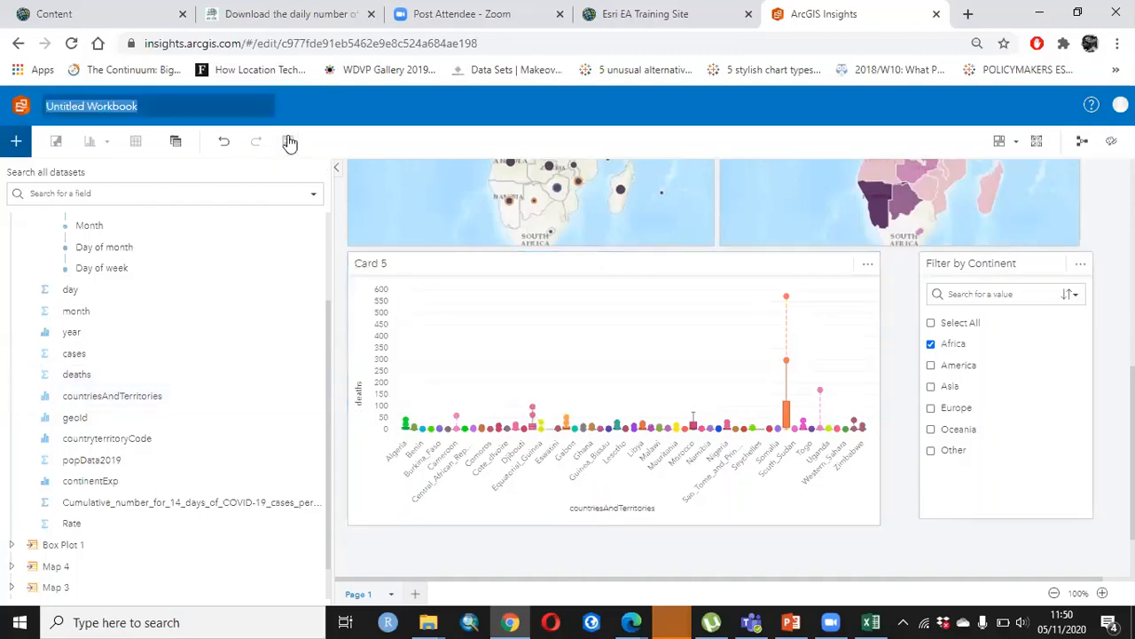
- Rename the workbook "Covid 19 Insights" and save it
click(133, 106)
text(Covid 19 )
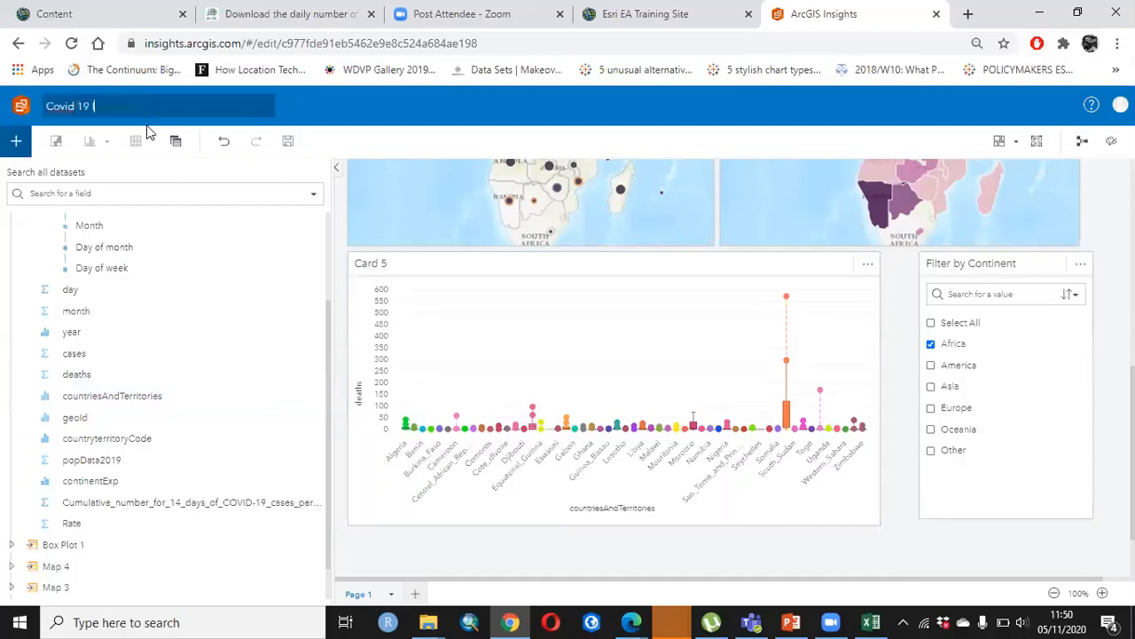
text(Insights)
click(287, 142)
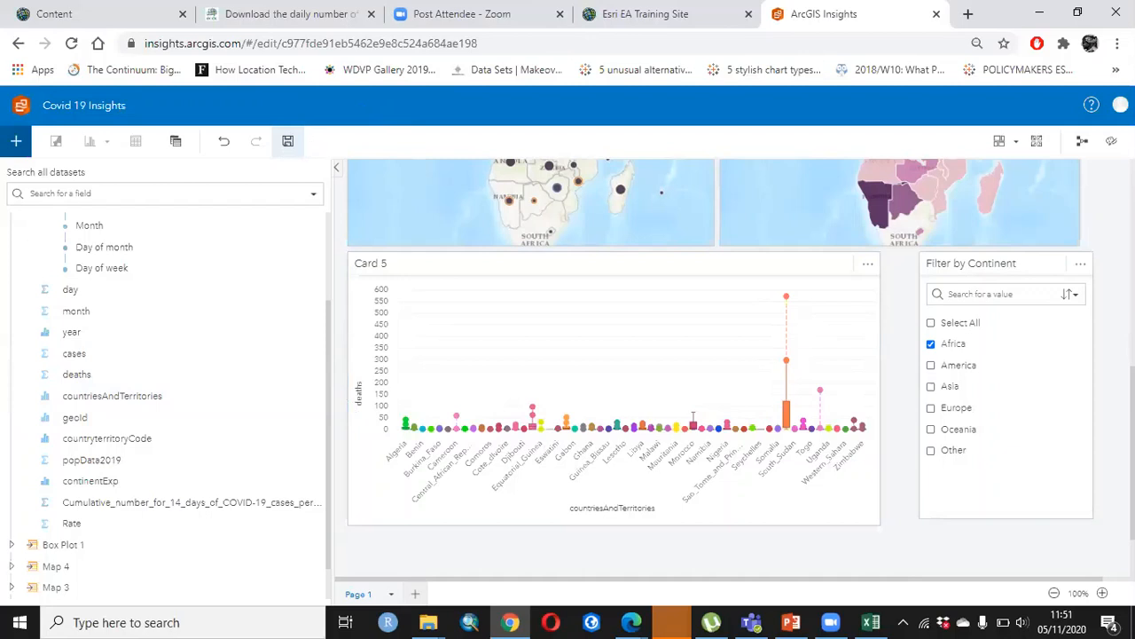
- Examine the page's analysis workflow diagram, from source datasets through calculations to cards, and return to the page view
click(1083, 145)
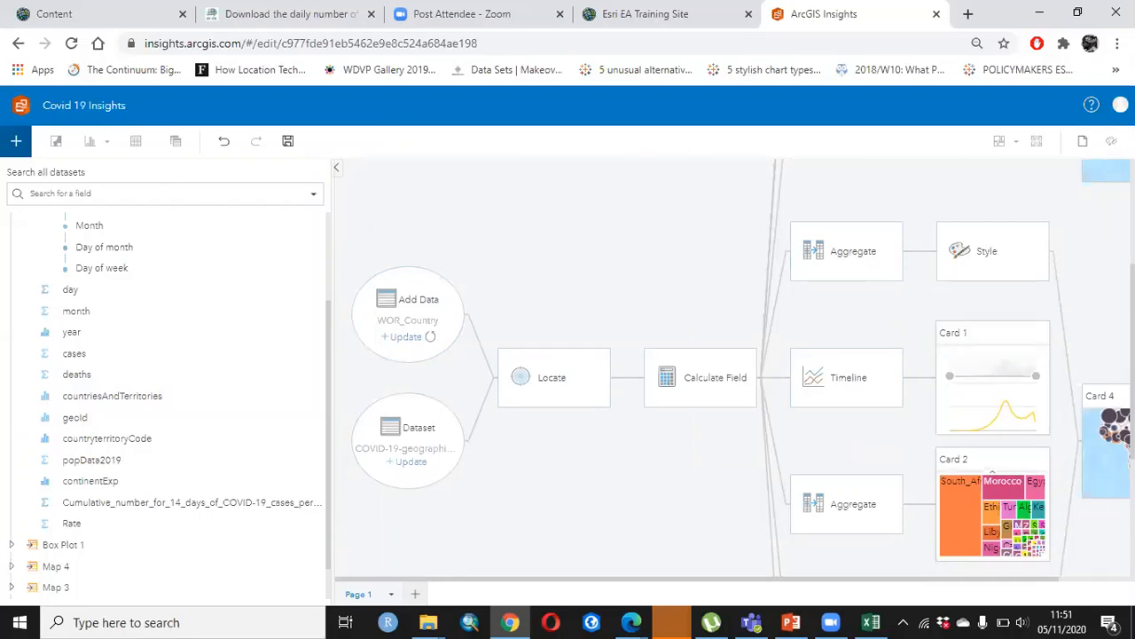
scroll(992, 472, up, 1)
scroll(743, 368, up, 3)
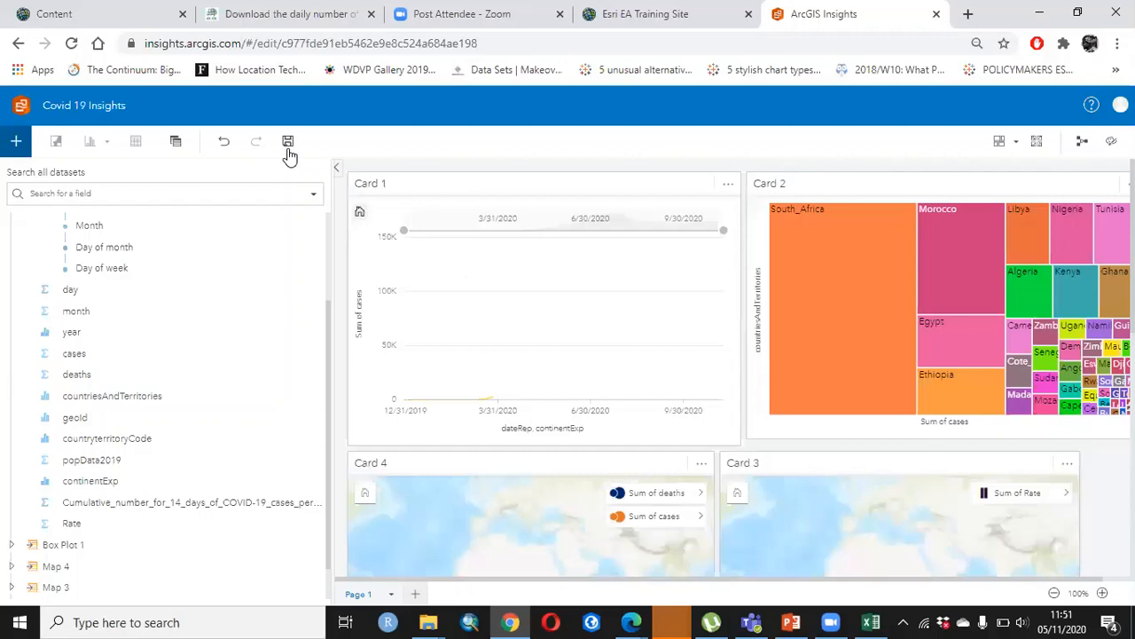
- Save the workbook again and refresh the ArcGIS Online content list
click(289, 147)
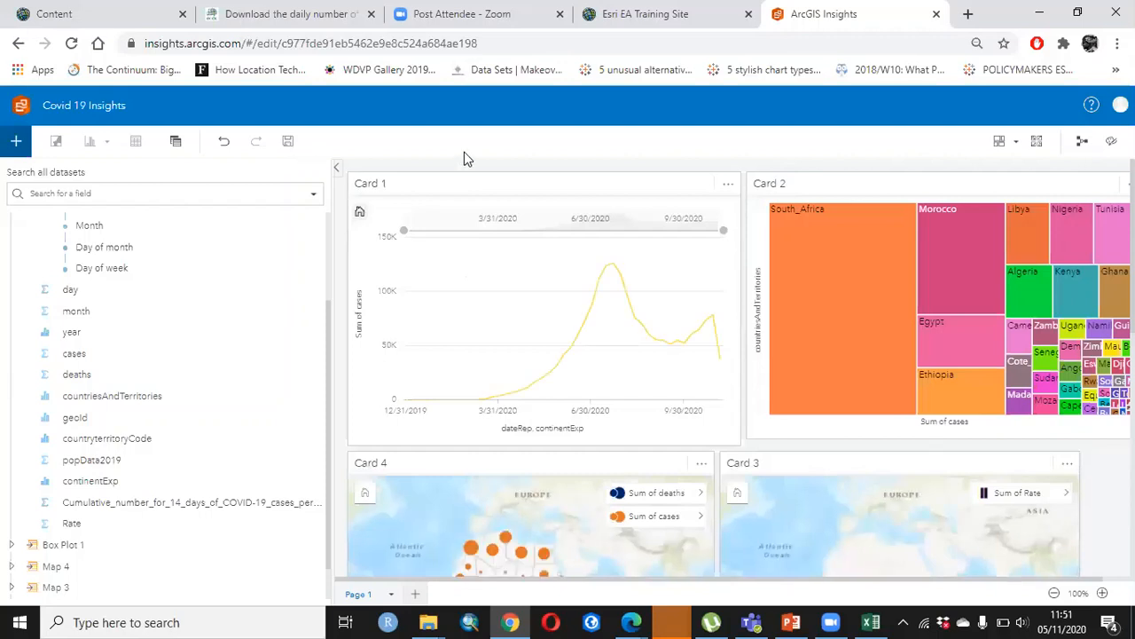
click(67, 12)
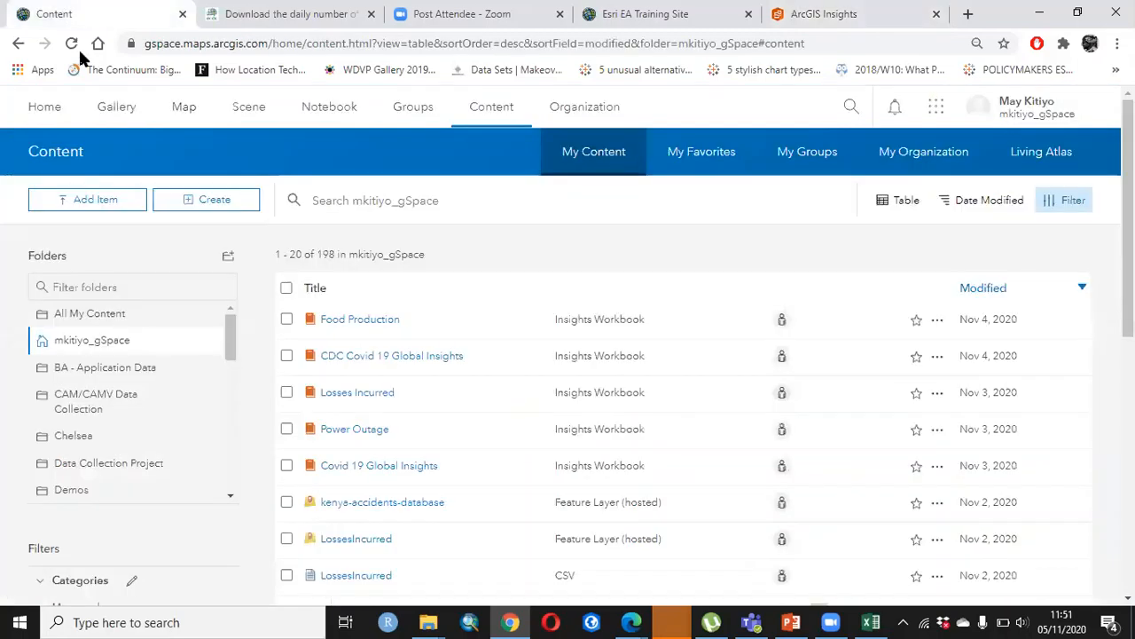
click(78, 47)
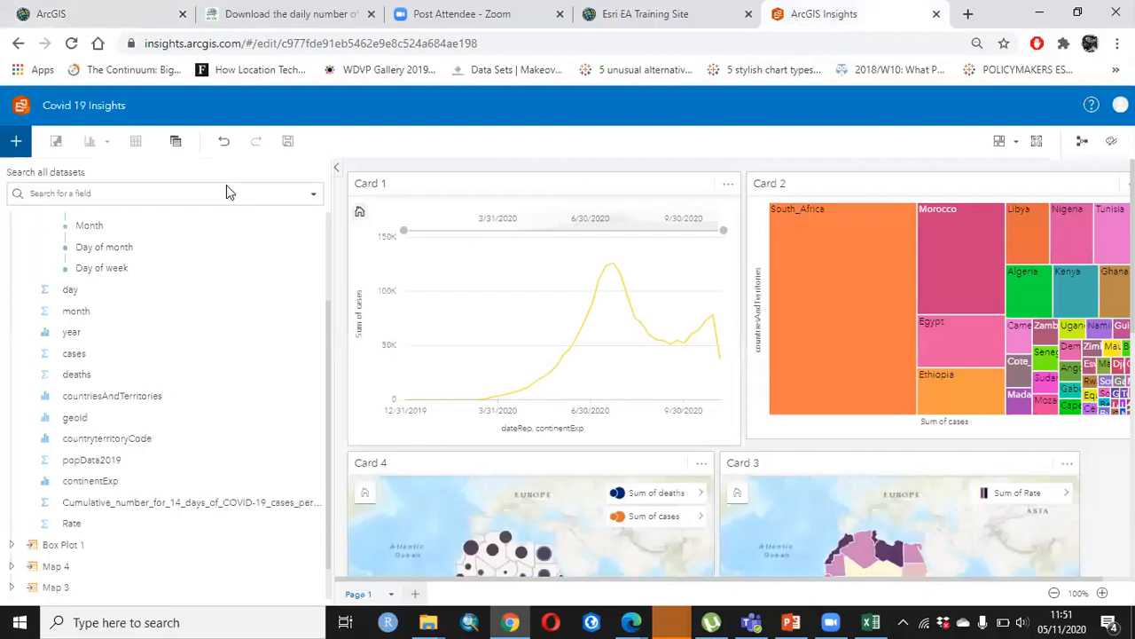
- Go to the Insights workbook list and open the sharing options of the Covid 19 Insights workbook
click(21, 106)
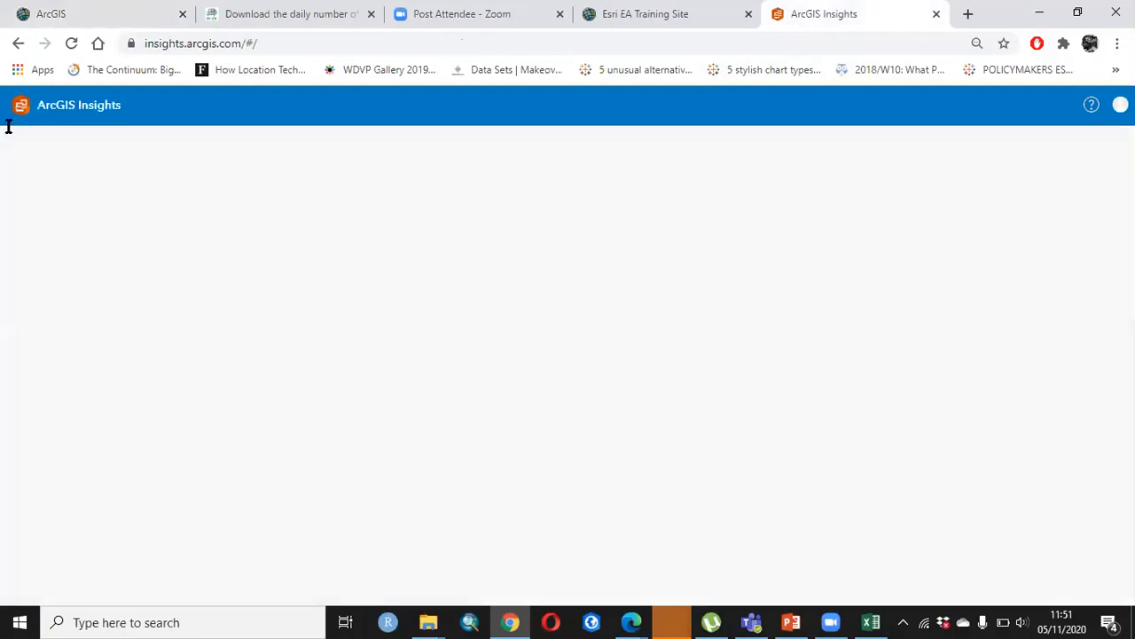
scroll(644, 453, down, 3)
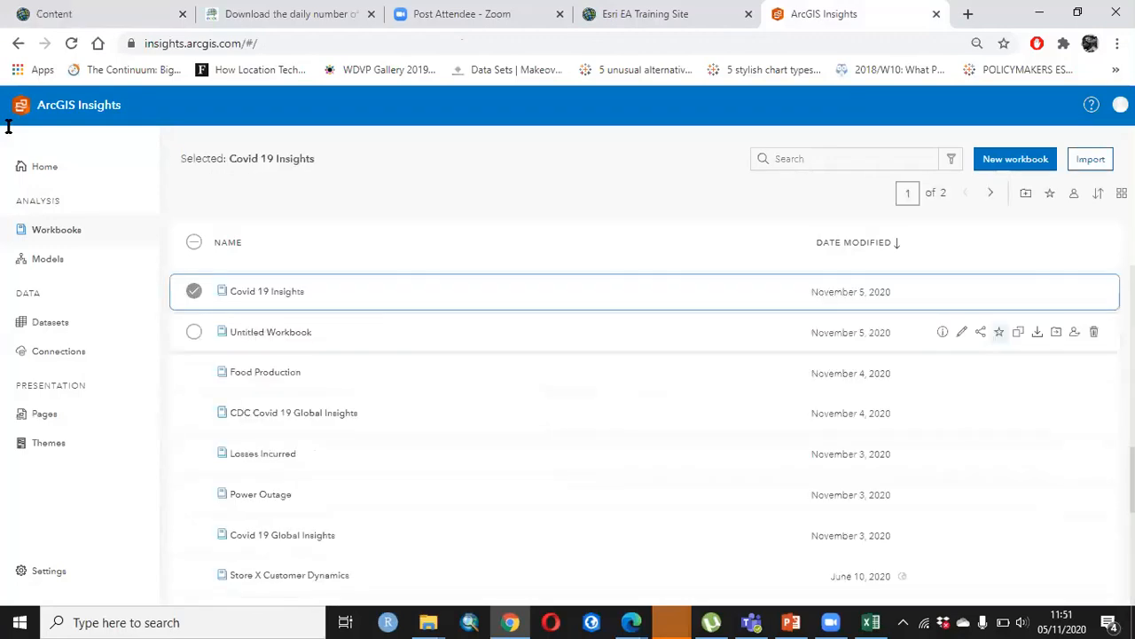
click(981, 291)
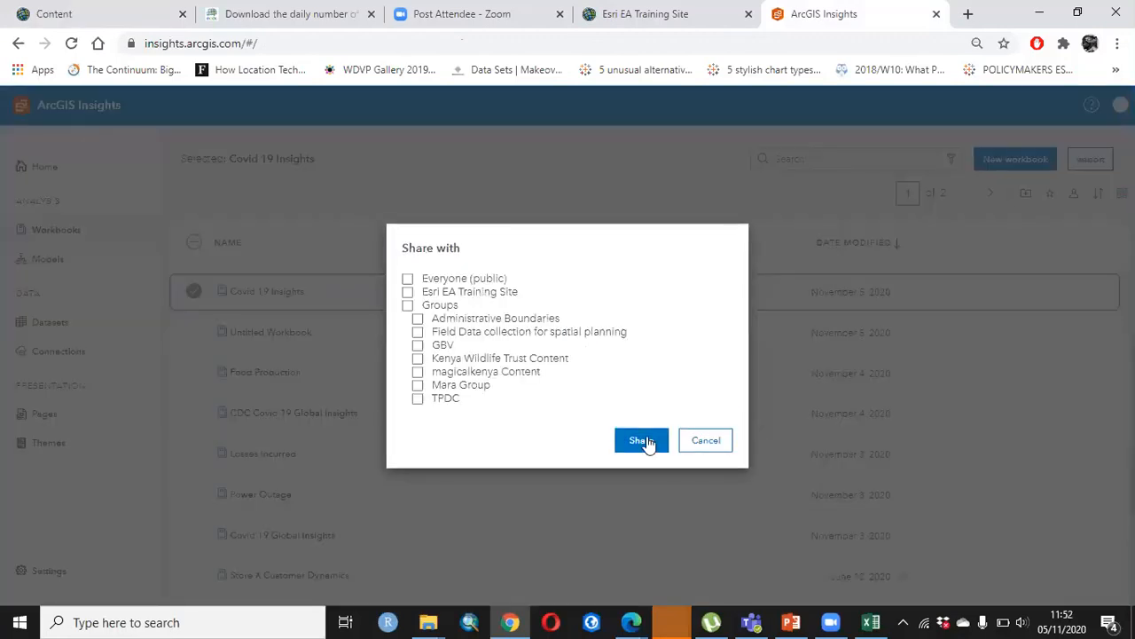
- Reopen the Covid 19 Insights workbook, copy its web address and bring up the Zoom meeting controls
click(288, 42)
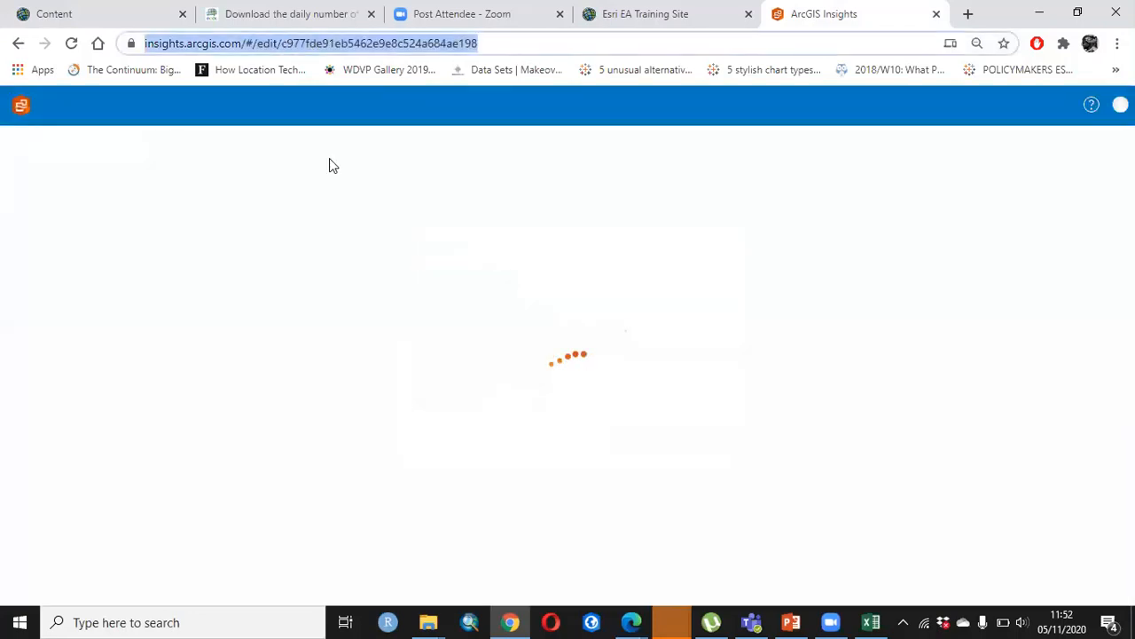
right_click(288, 42)
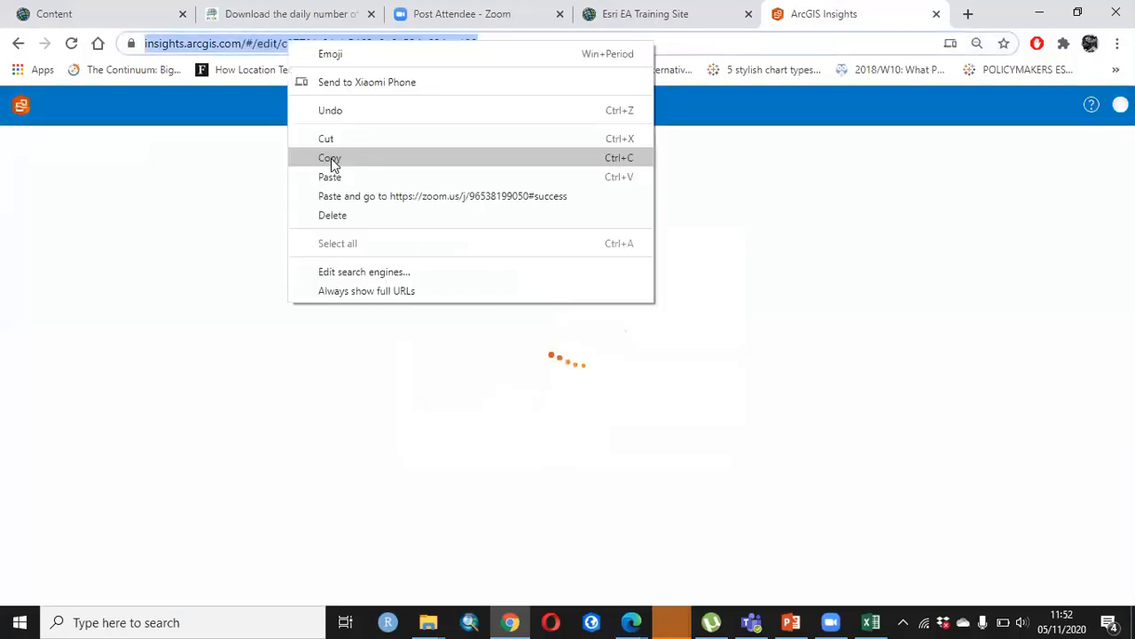
click(662, 14)
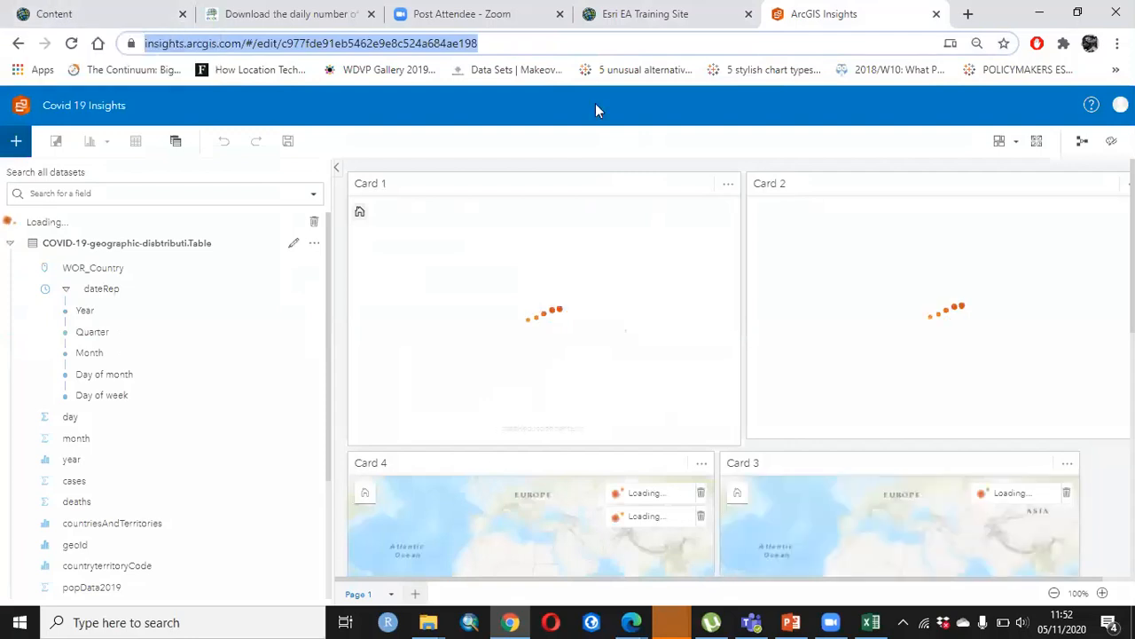
mouse_move(833, 621)
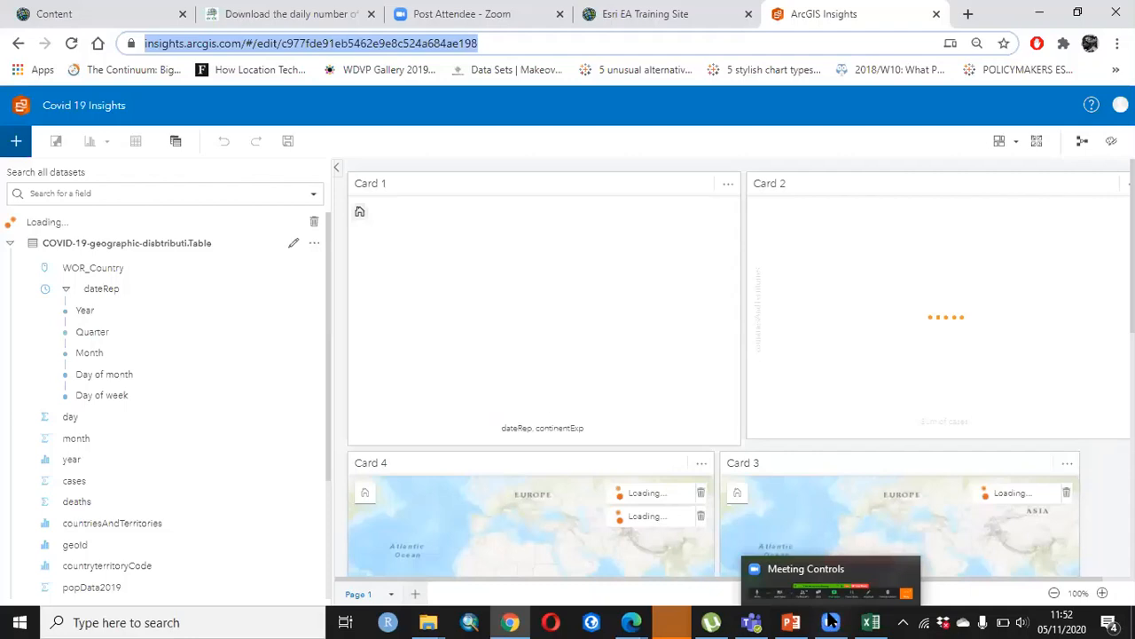
click(831, 622)
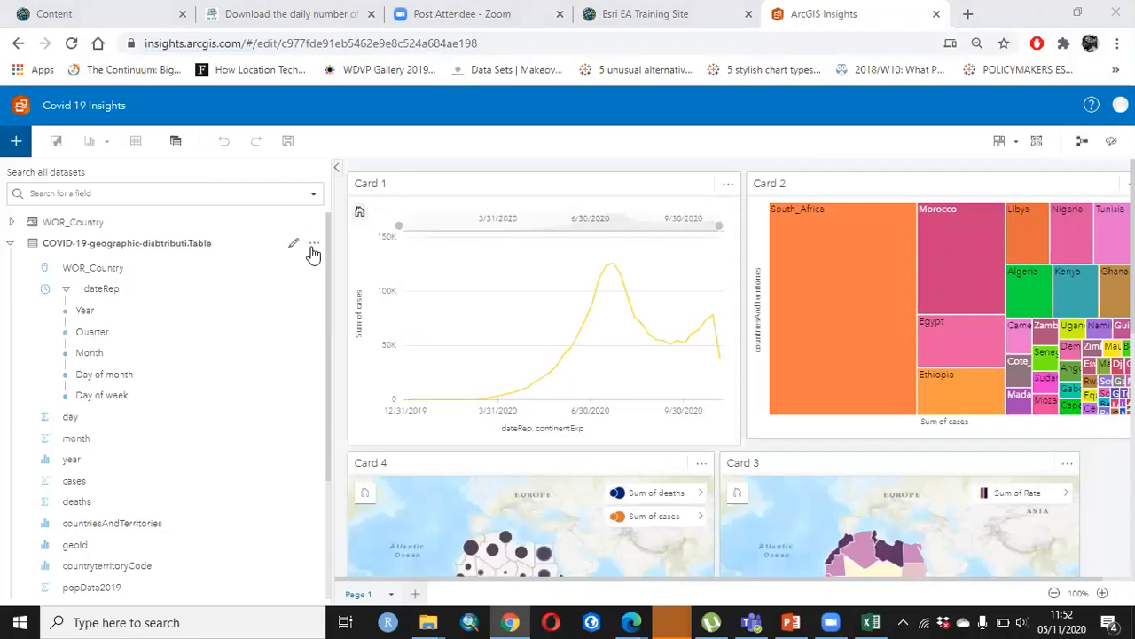
- Open the data table of the COVID-19 geographic distribution dataset and add a new field to it
click(374, 264)
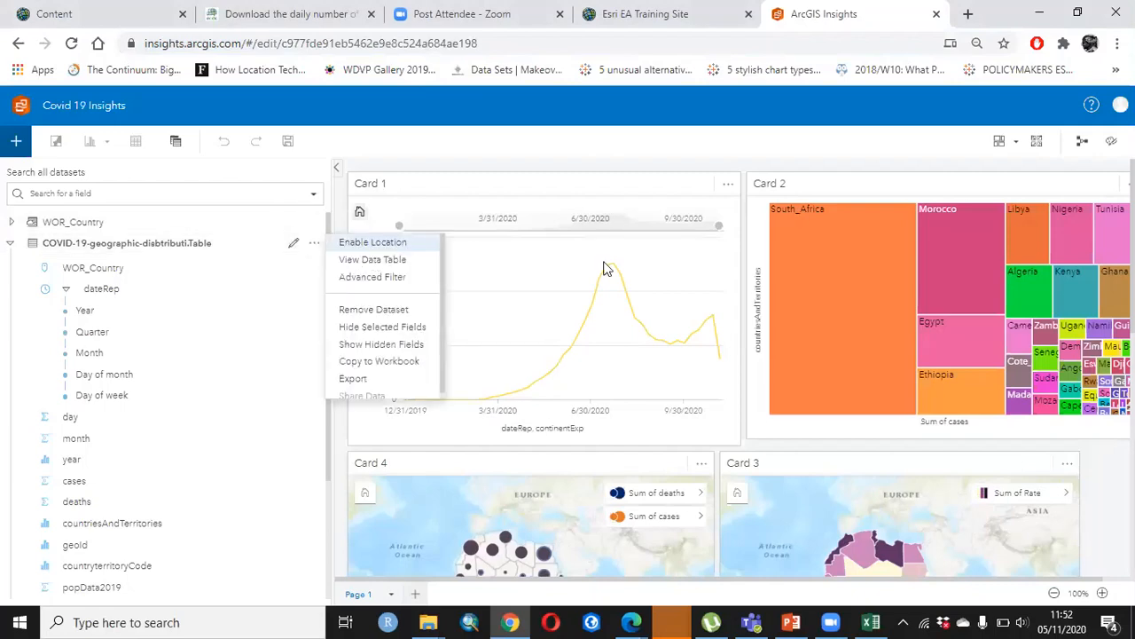
key(Down)
key(Return)
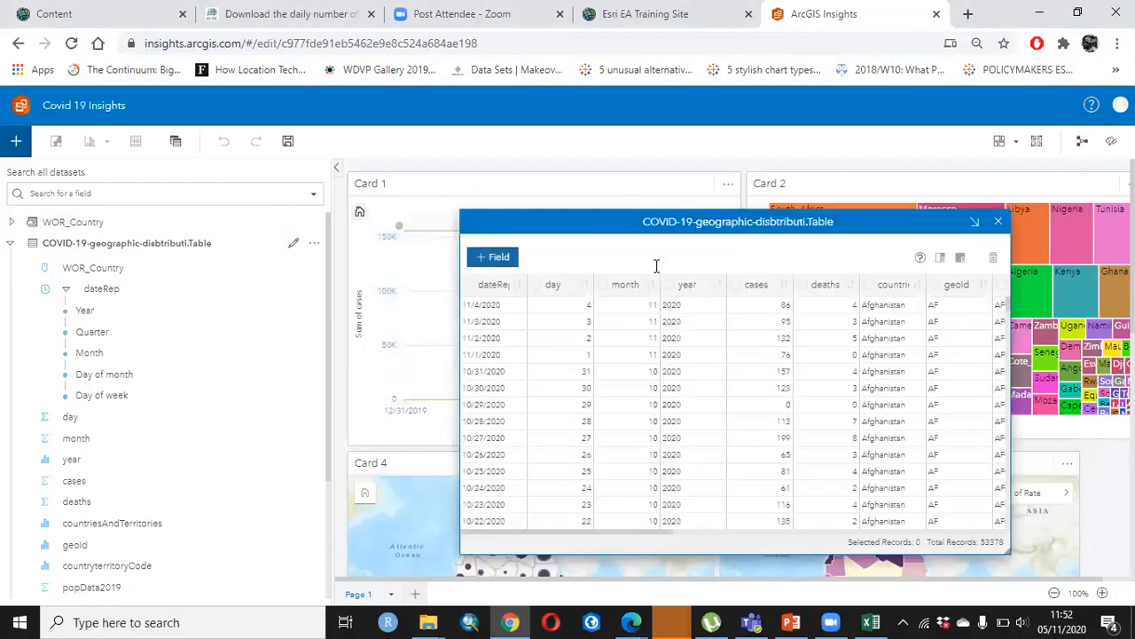
key(Return)
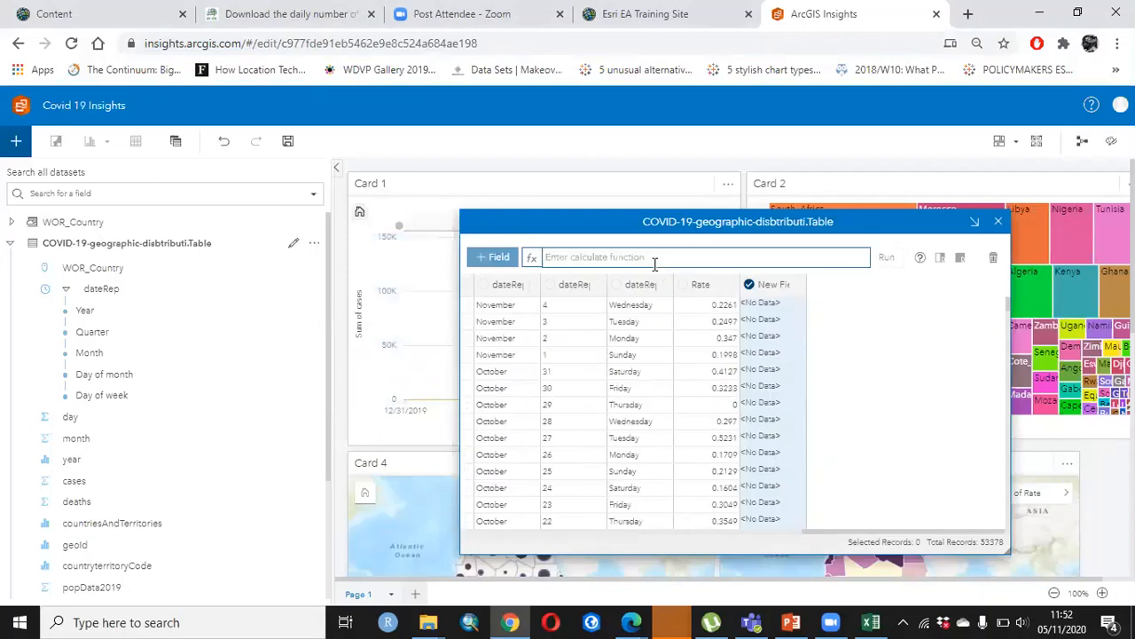
text(Test)
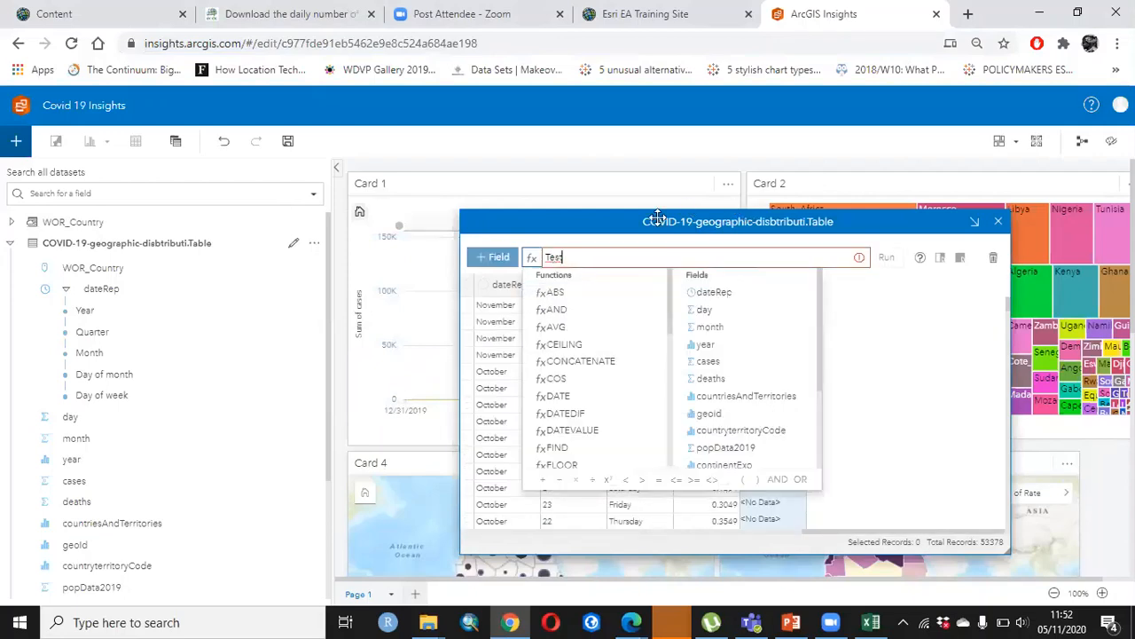
key(BackSpace)
key(BackSpace)
key(BackSpace)
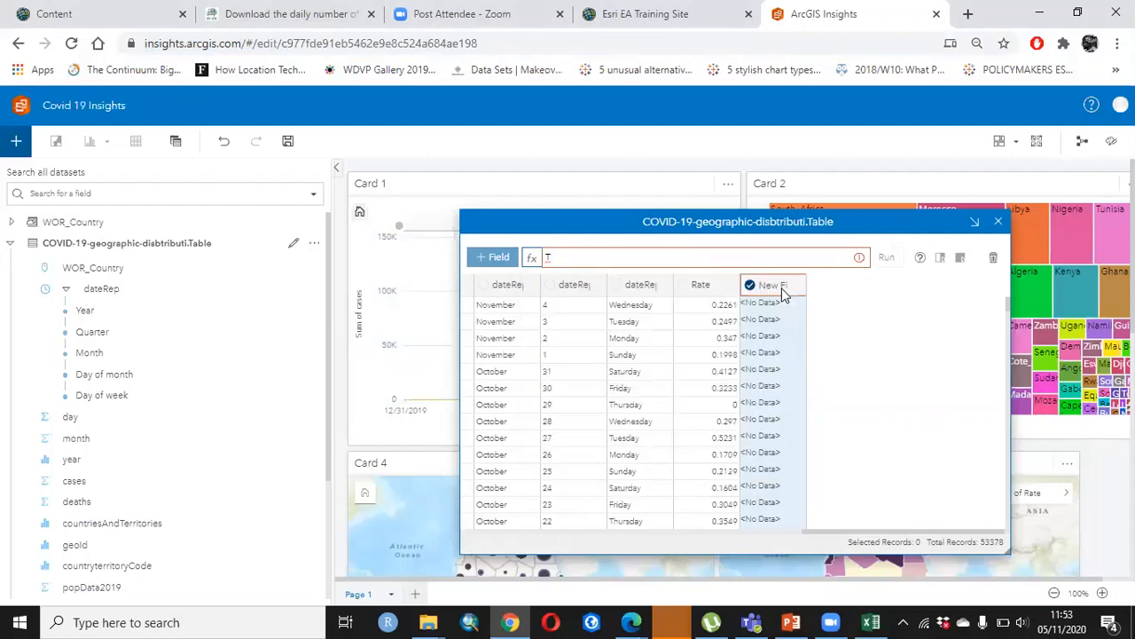
- Rename the new field in the COVID-19 data table to Test
click(782, 289)
text(Test)
key(Return)
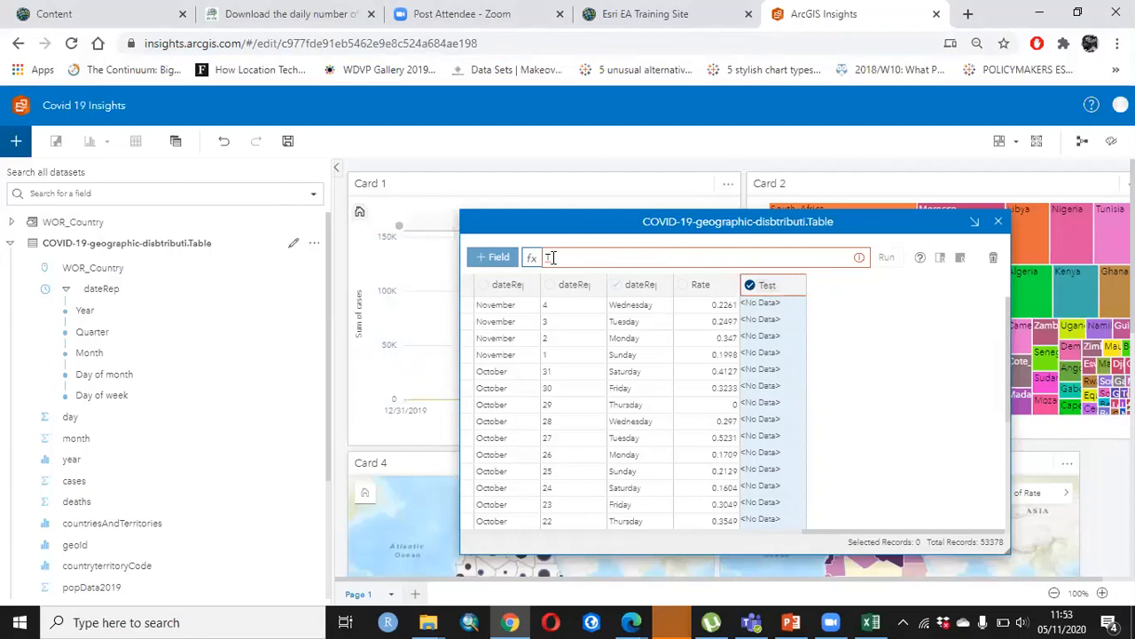
- Replace the leftover text in the Test field's calculate function with deaths/popData2019*10000 and run the calculation
click(604, 262)
key(BackSpace)
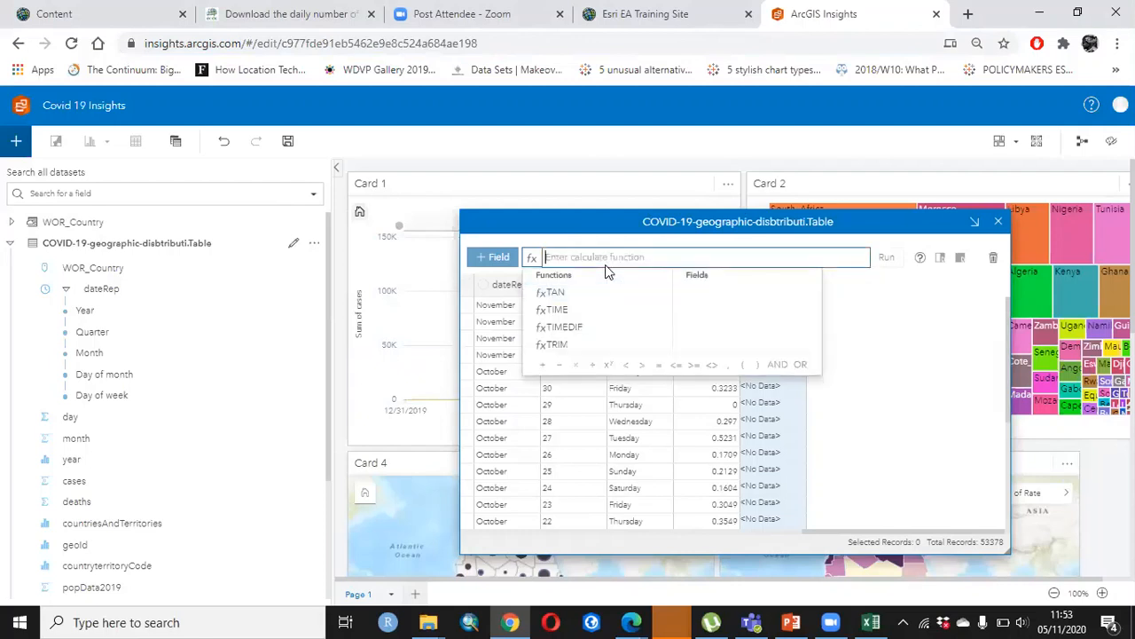
text(dea)
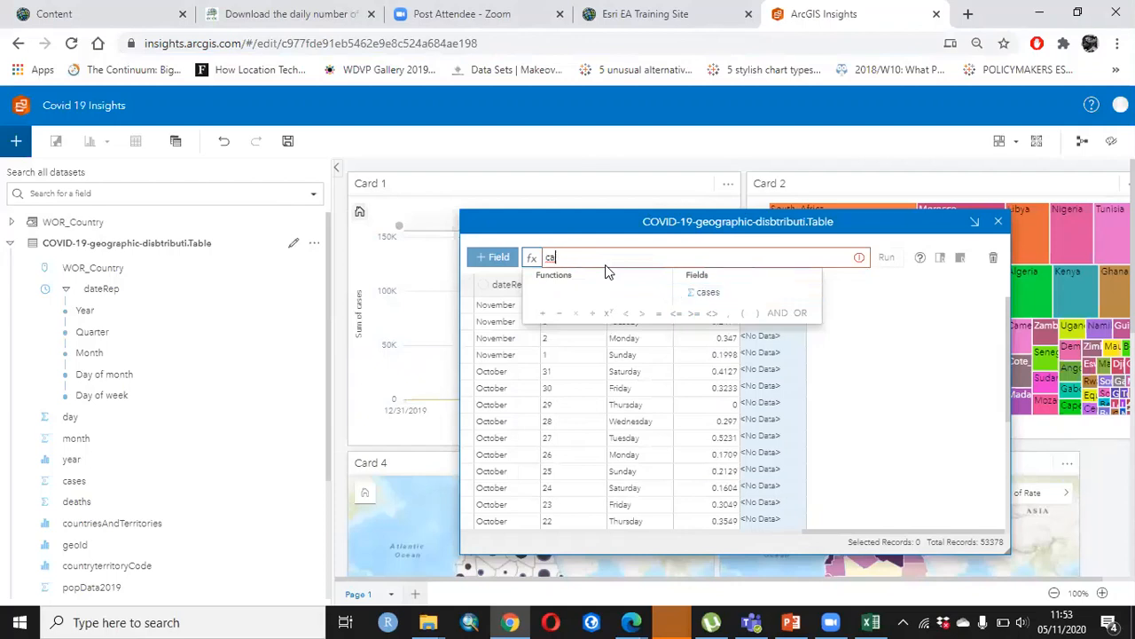
key(BackSpace)
key(BackSpace)
key(BackSpace)
text(deat)
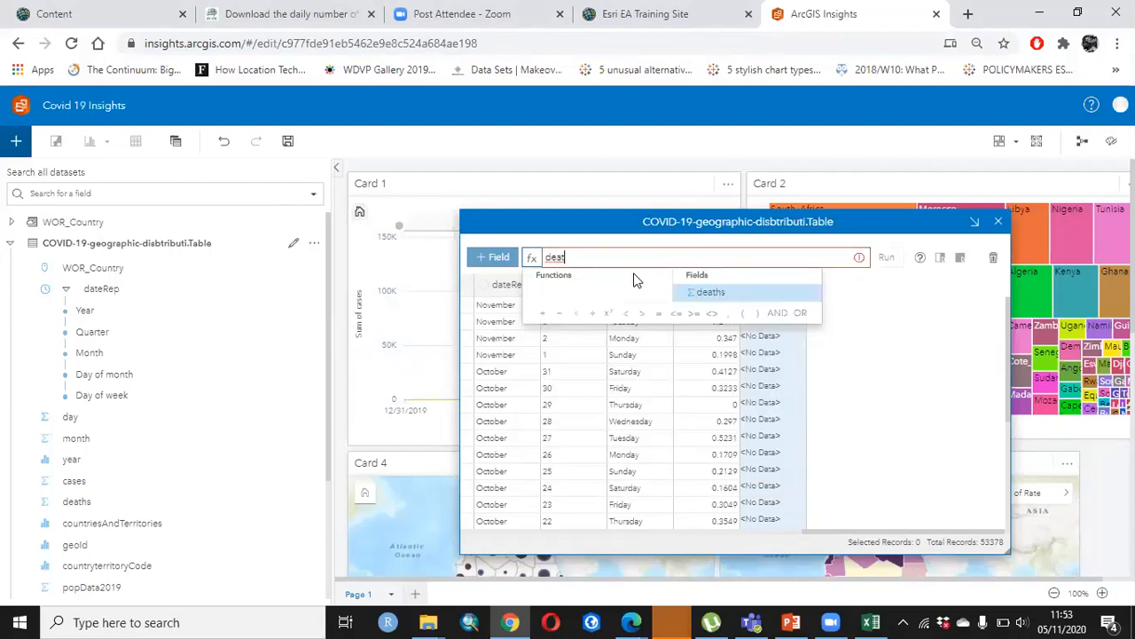
text(hs)
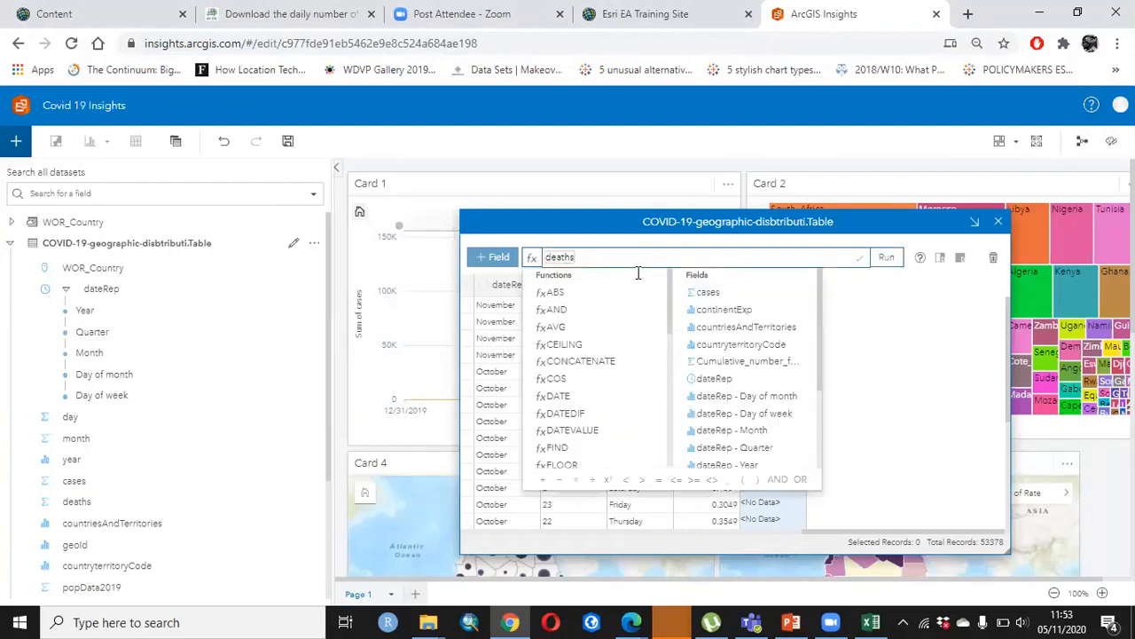
text(/pop)
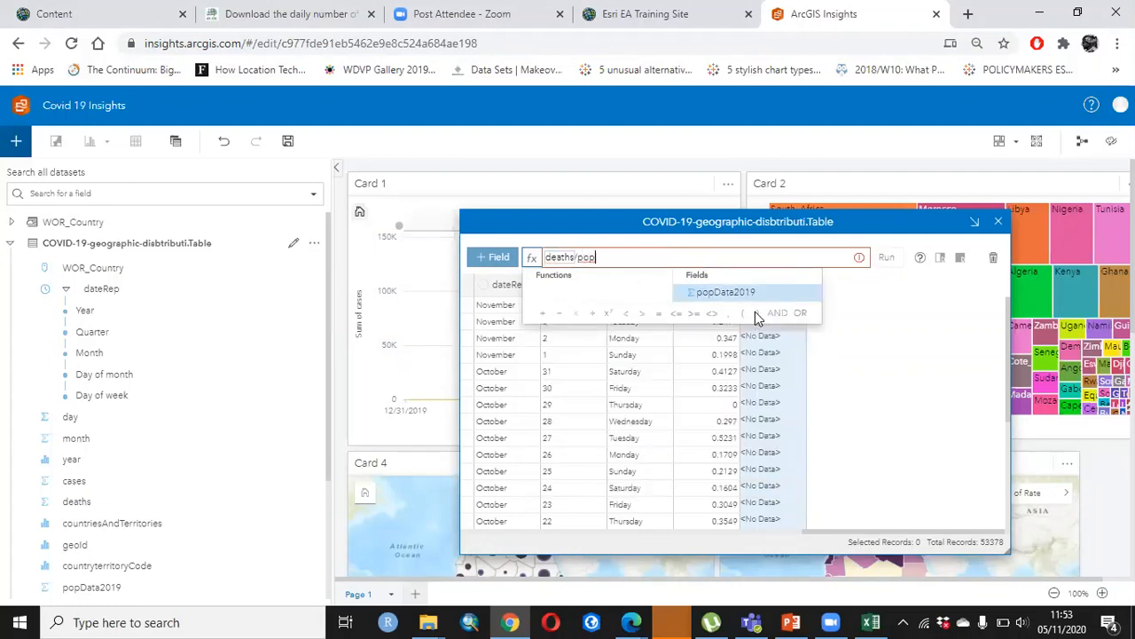
click(752, 293)
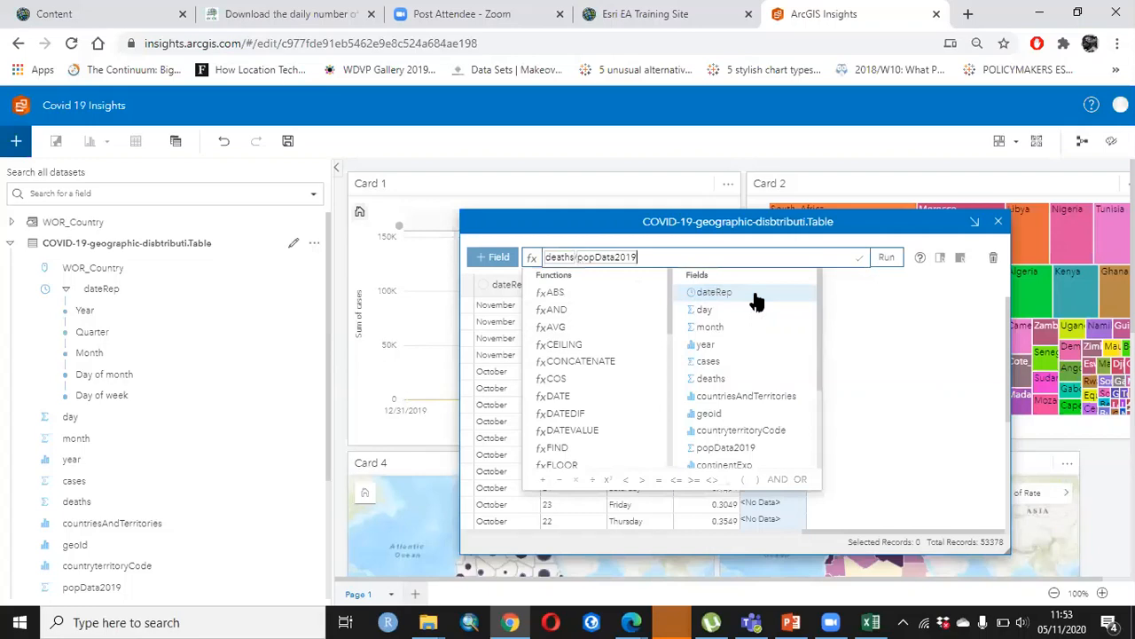
text(*)
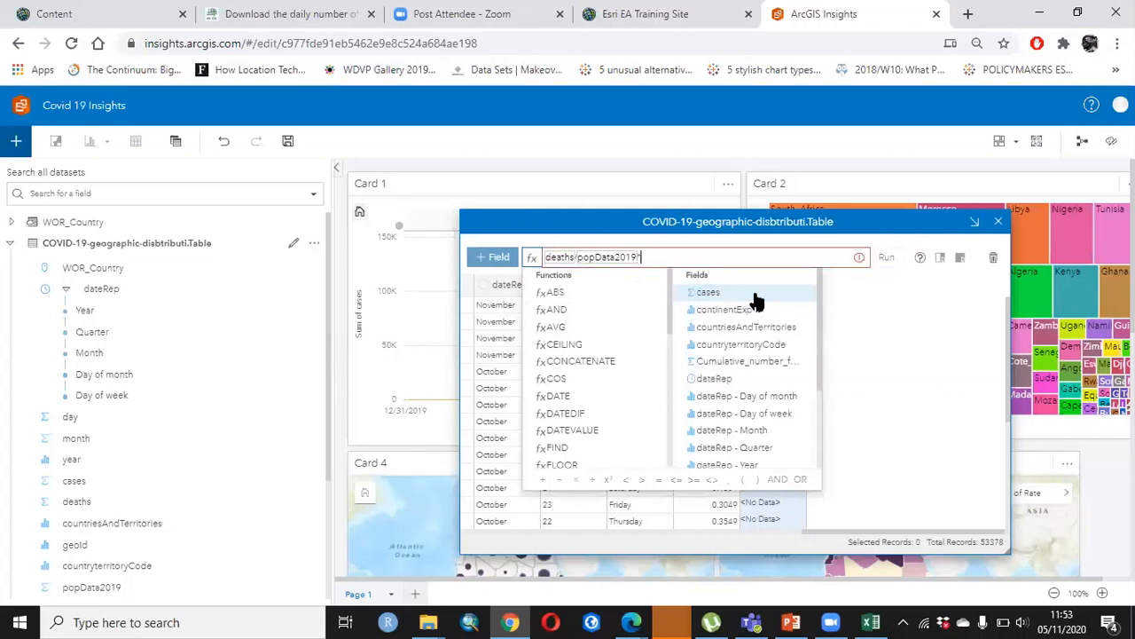
text(10000)
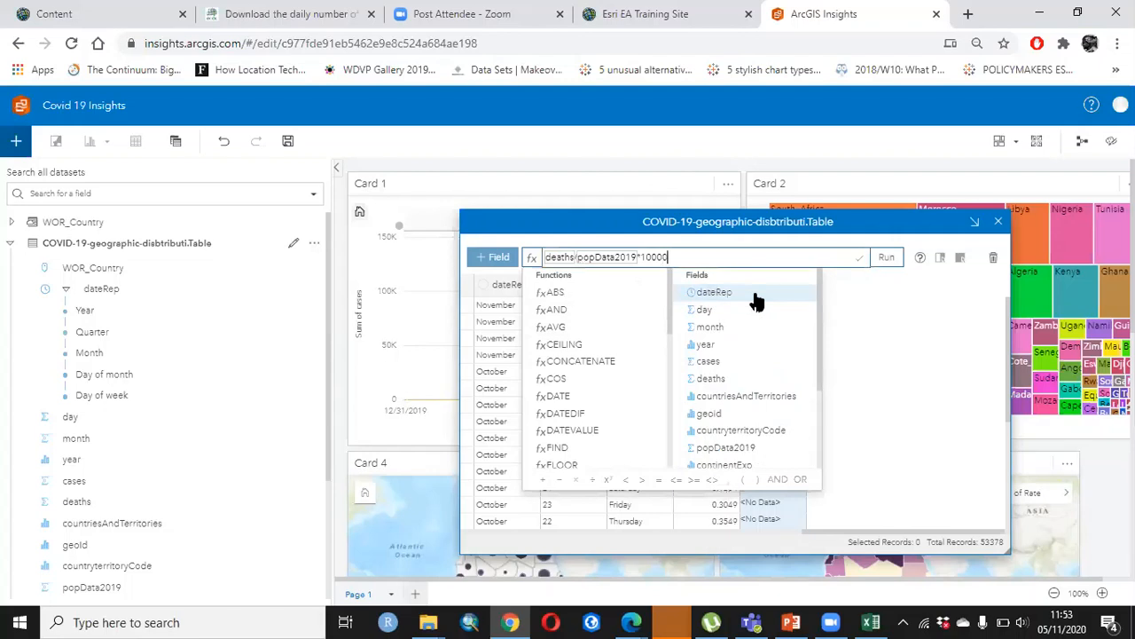
key(Return)
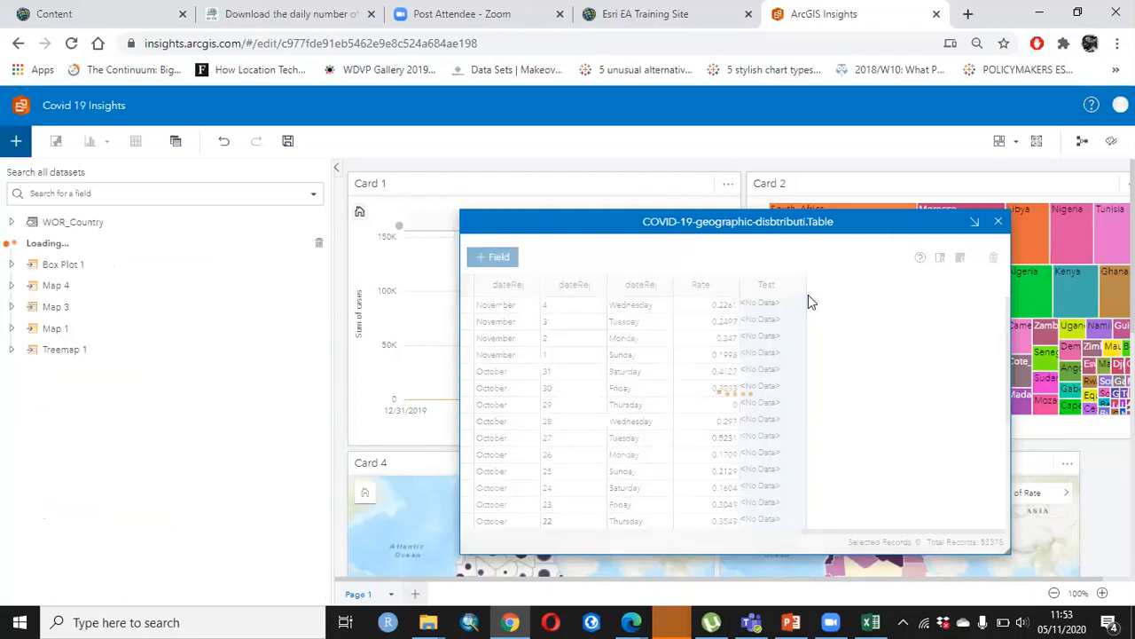